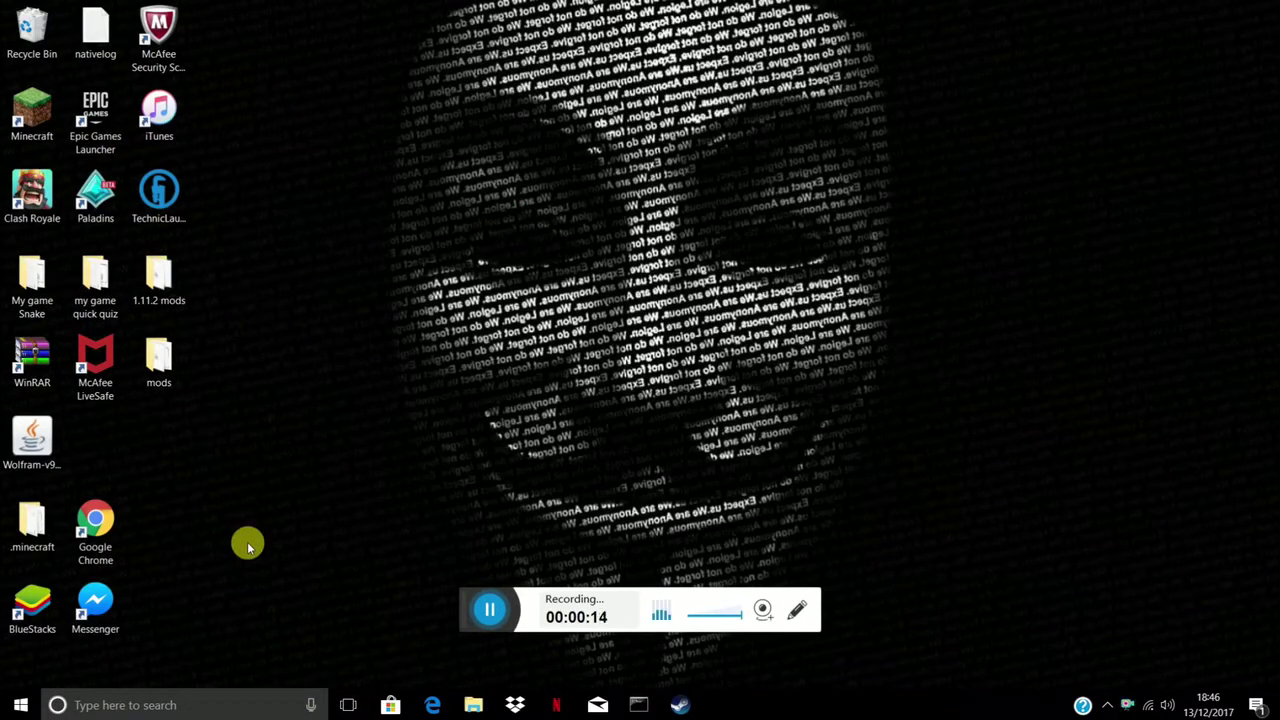
- Launch Microsoft Edge from the taskbar
mouse_move(32, 110)
left_mouse_down()
mouse_move(254, 131)
mouse_move(340, 182)
mouse_move(49, 49)
mouse_move(35, 105)
left_mouse_up()
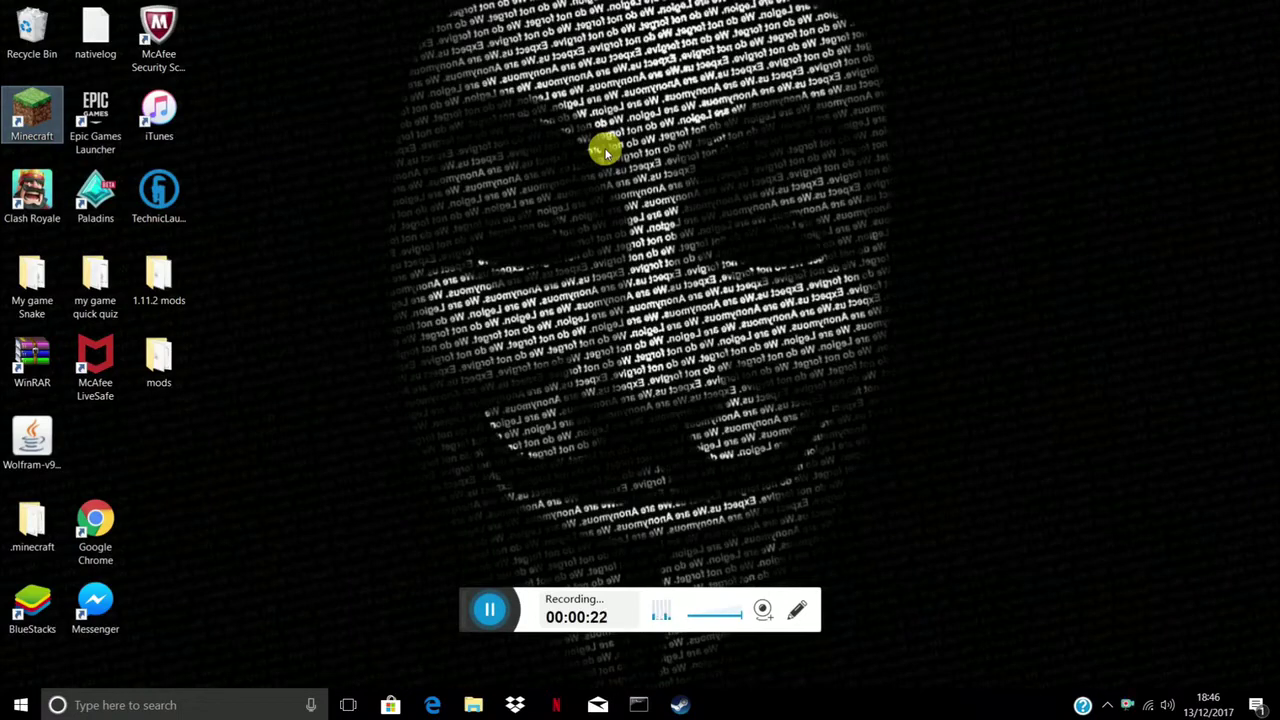
left_click(428, 706)
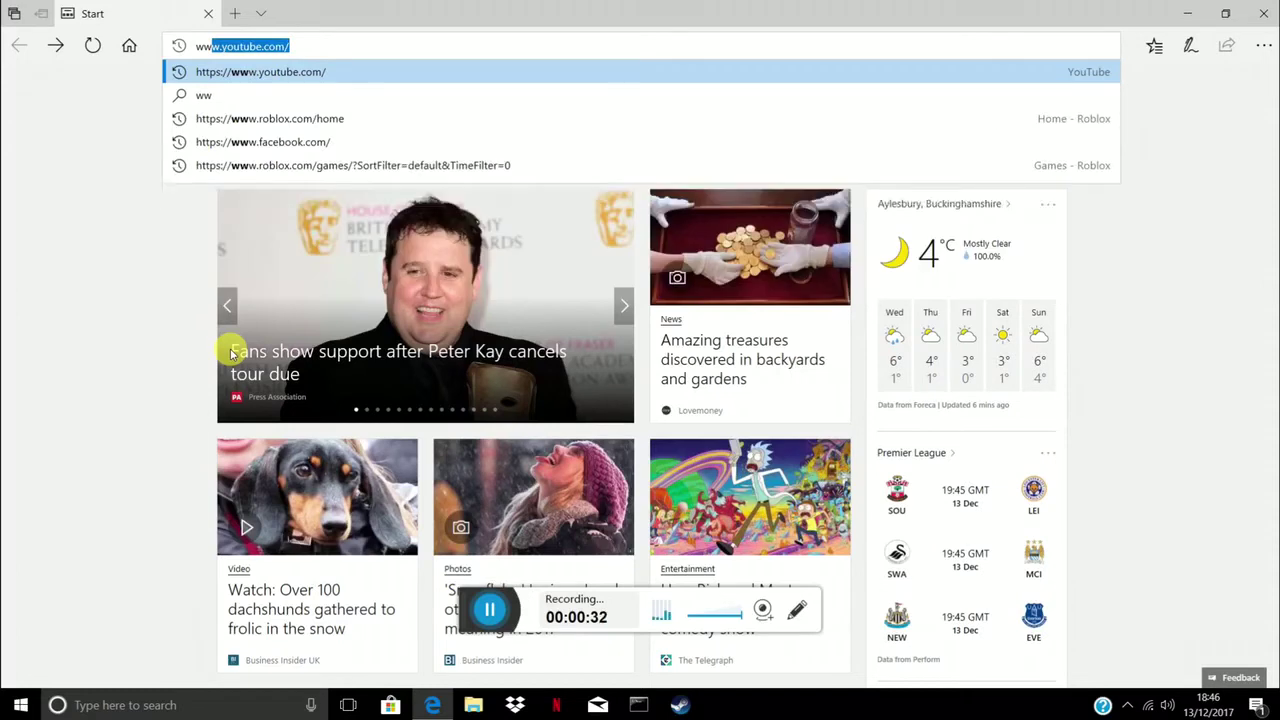
key("BackSpace")
key("BackSpace")
key("BackSpace")
right_click(229, 40)
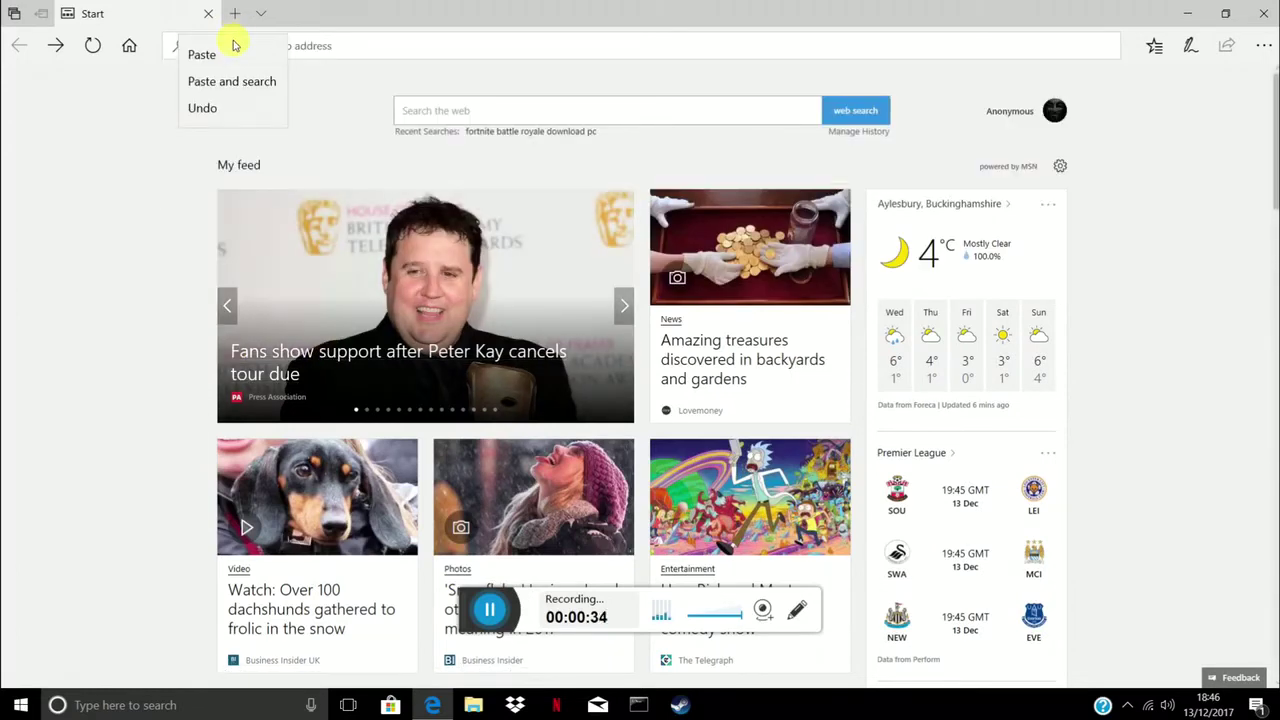
left_click(343, 52)
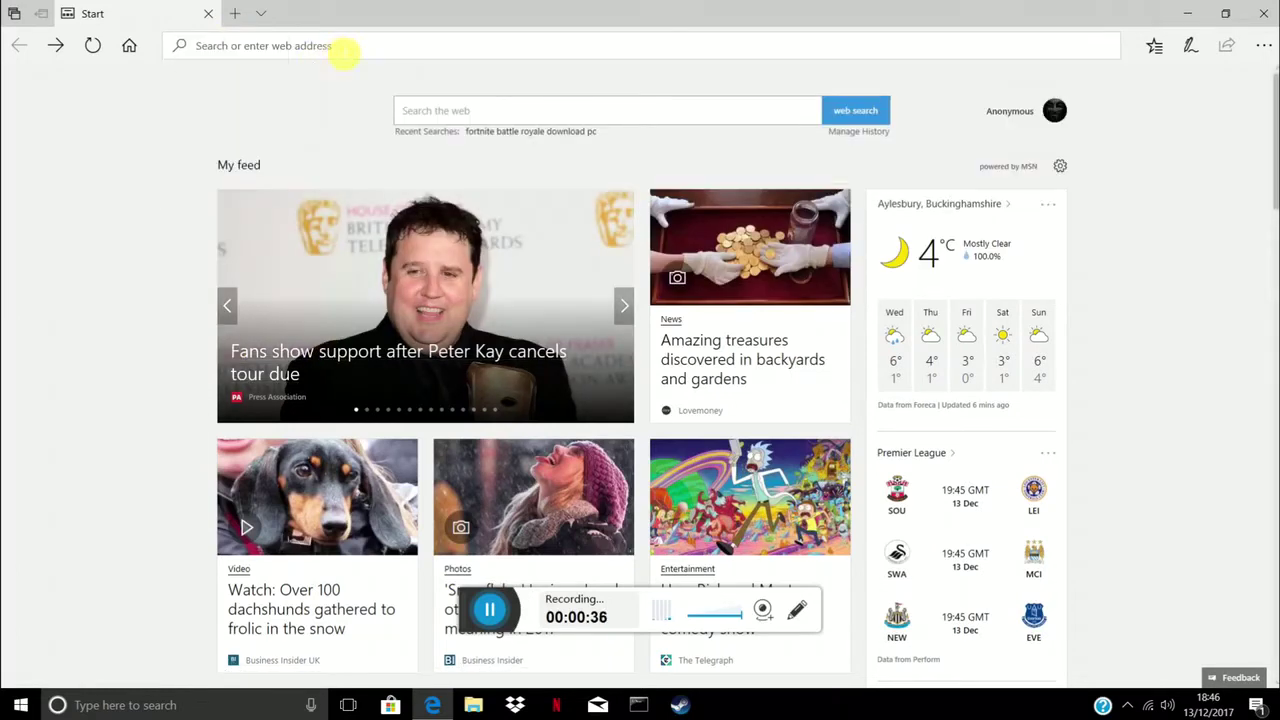
right_click(283, 55)
left_click(285, 71)
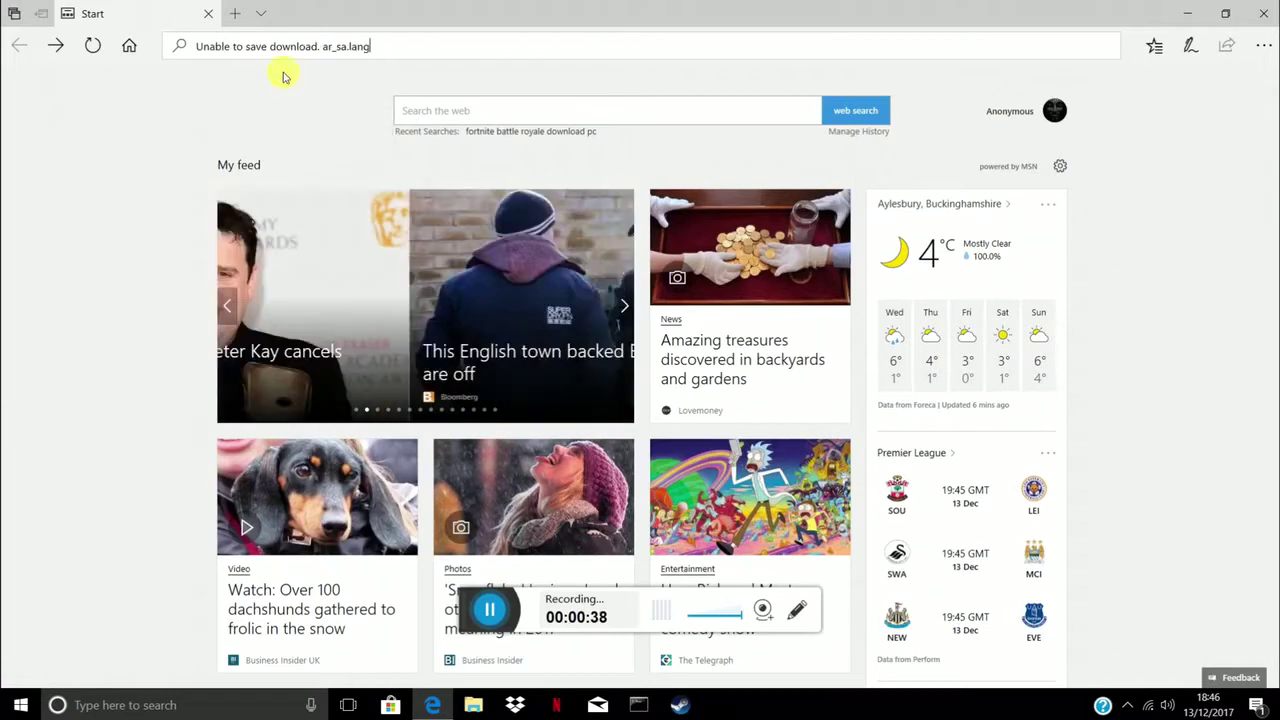
key("BackSpace")
key("BackSpace")
key("BackSpace")
key("BackSpace")
key("BackSpace")
key("BackSpace")
key("BackSpace")
key("BackSpace")
key("BackSpace")
key("BackSpace")
key("BackSpace")
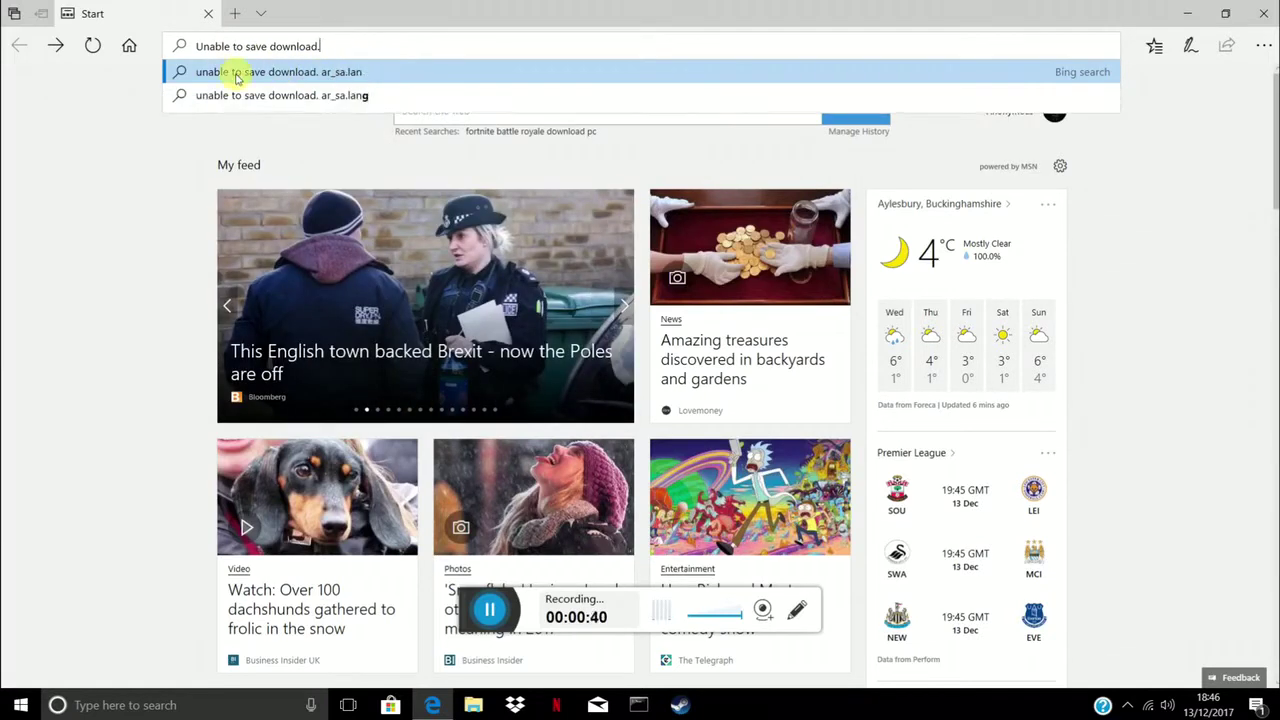
key("BackSpace")
key("BackSpace")
key("BackSpace")
key("BackSpace")
key("BackSpace")
key("BackSpace")
key("BackSpace")
type("ww")
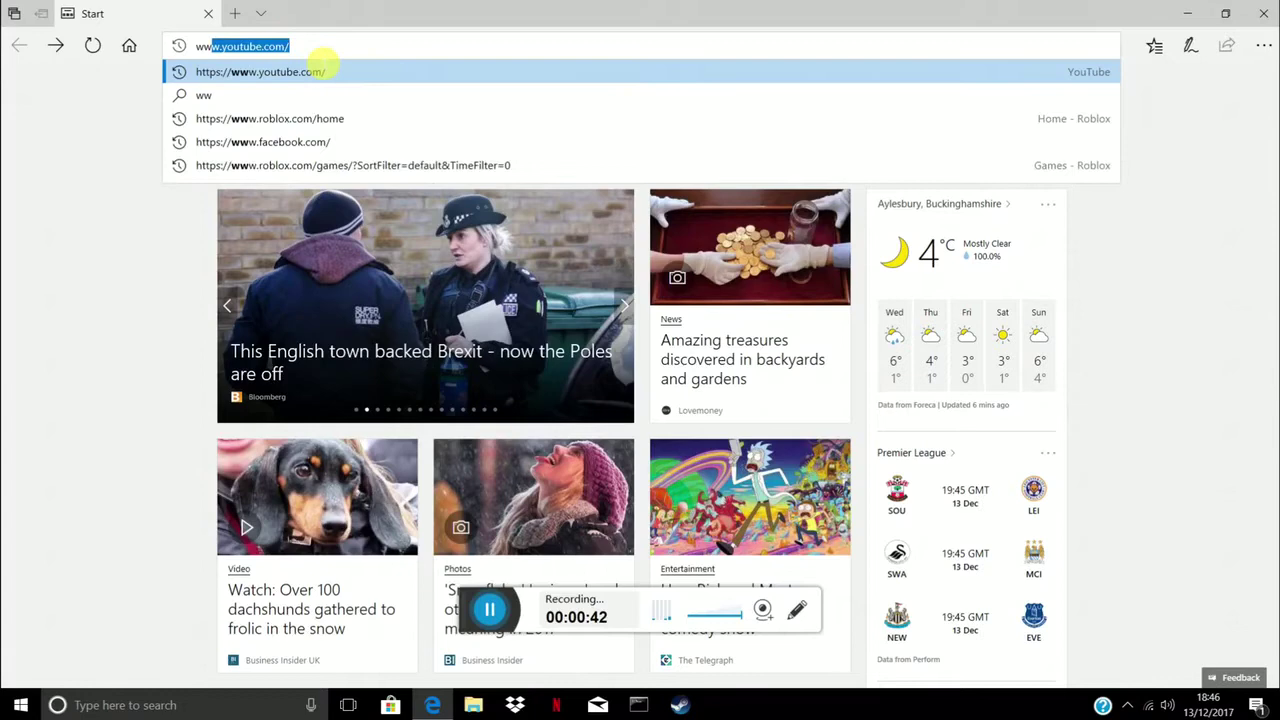
type("w.wizardhax")
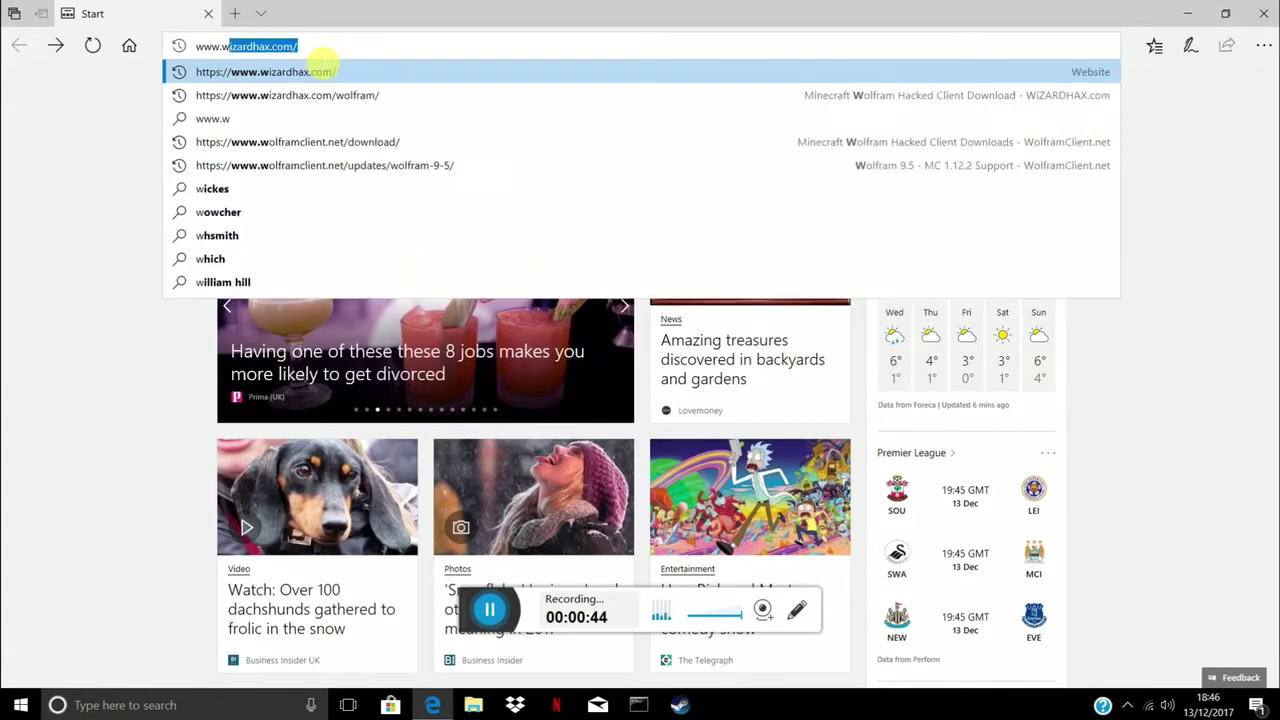
key("Return")
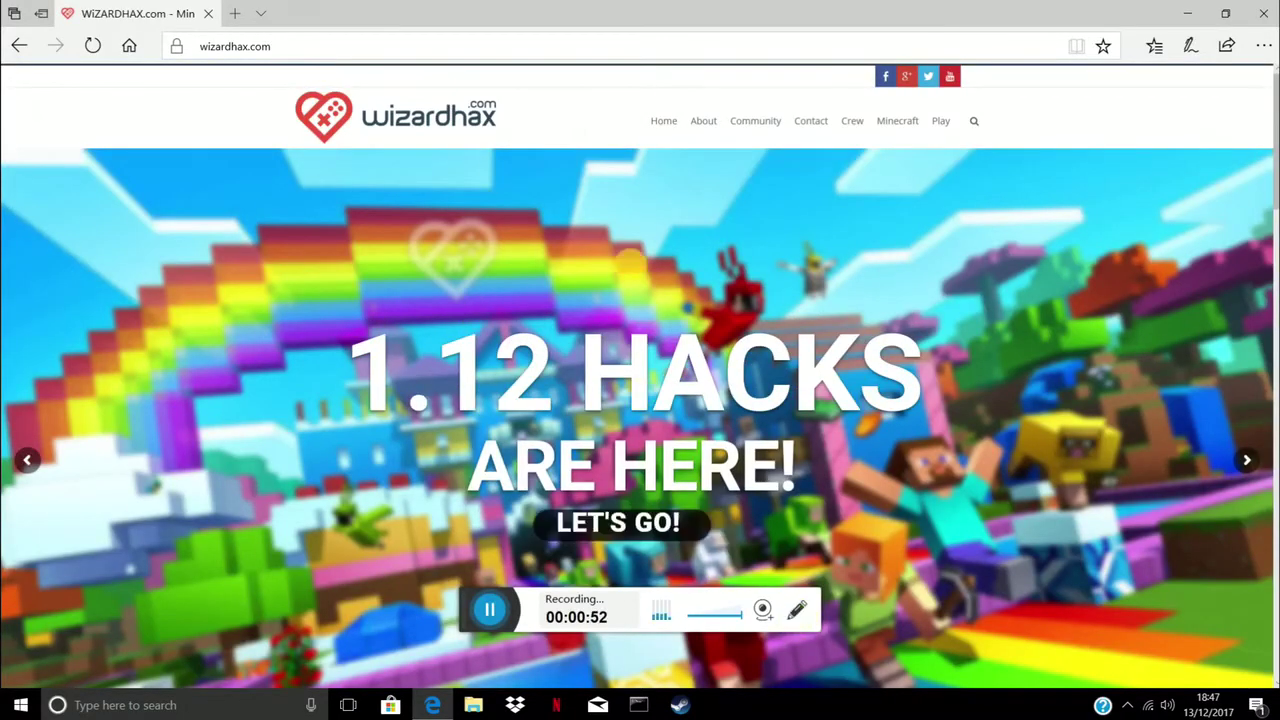
- Scroll to Our Latest Content, open the Wolfram 1.12.2 tile, and skim the article
scroll(590, 370, "down", 5)
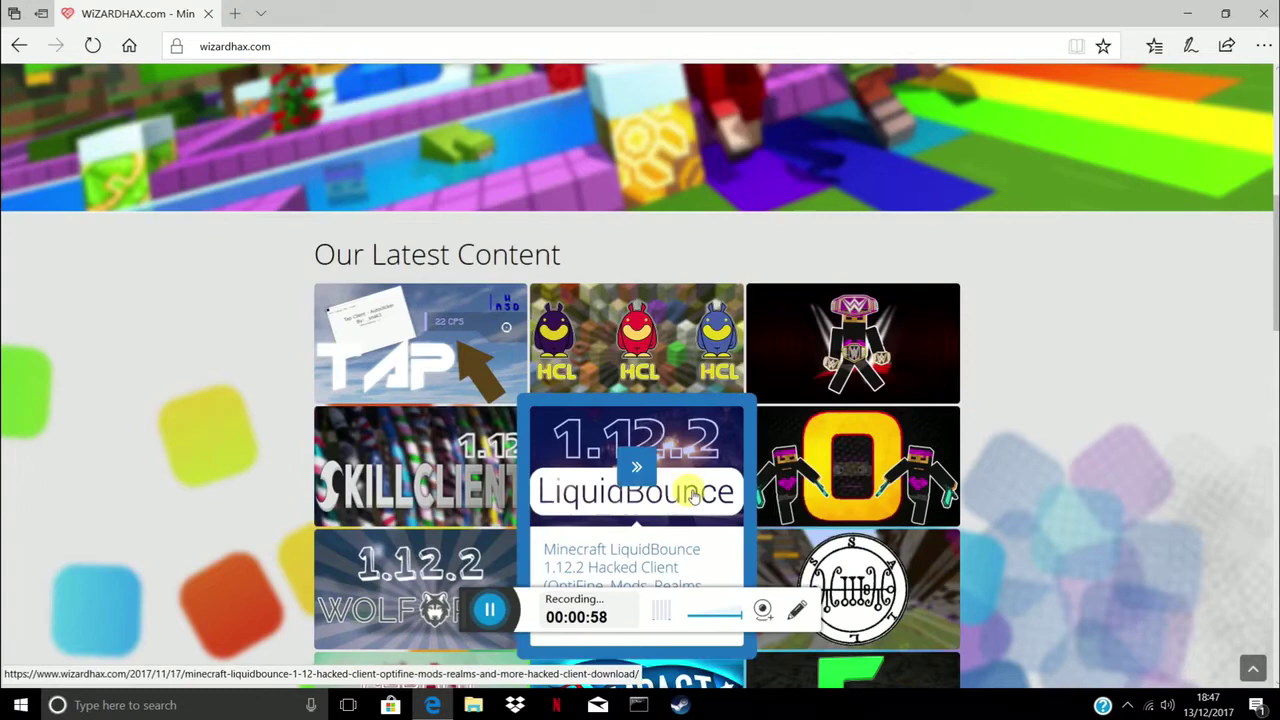
scroll(693, 497, "down", 3)
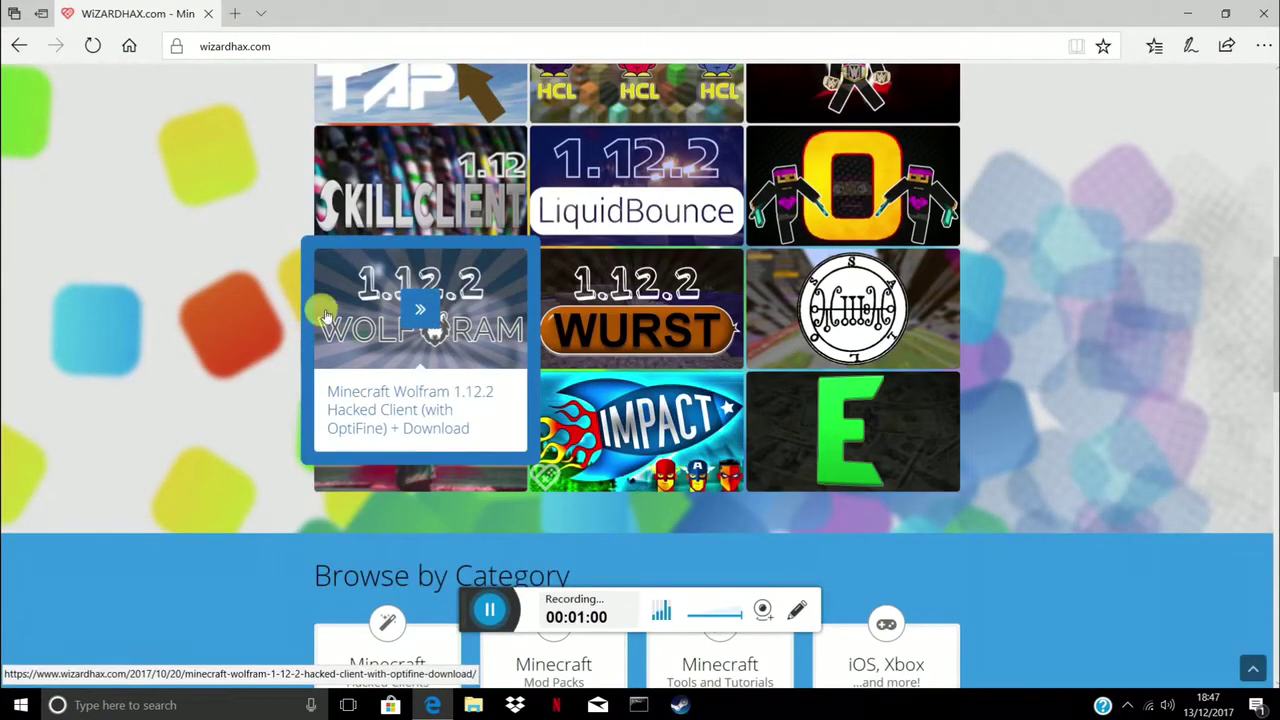
left_click(446, 358)
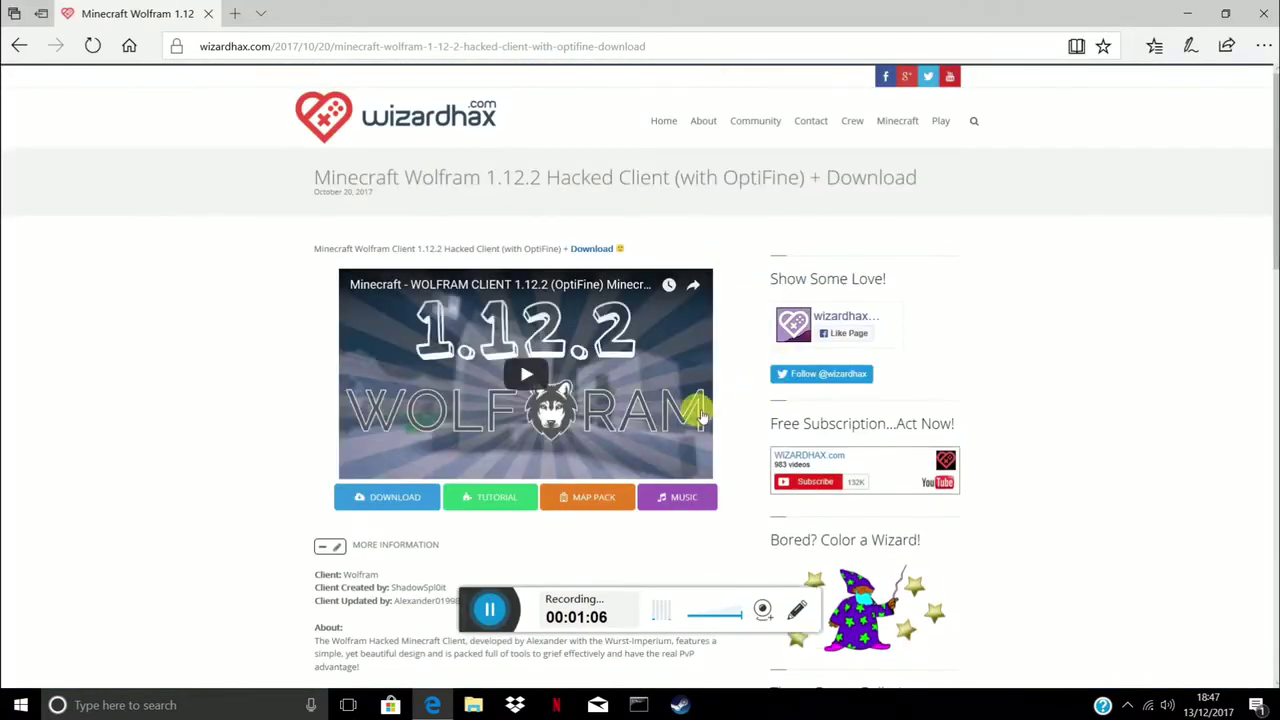
scroll(700, 418, "down", 3)
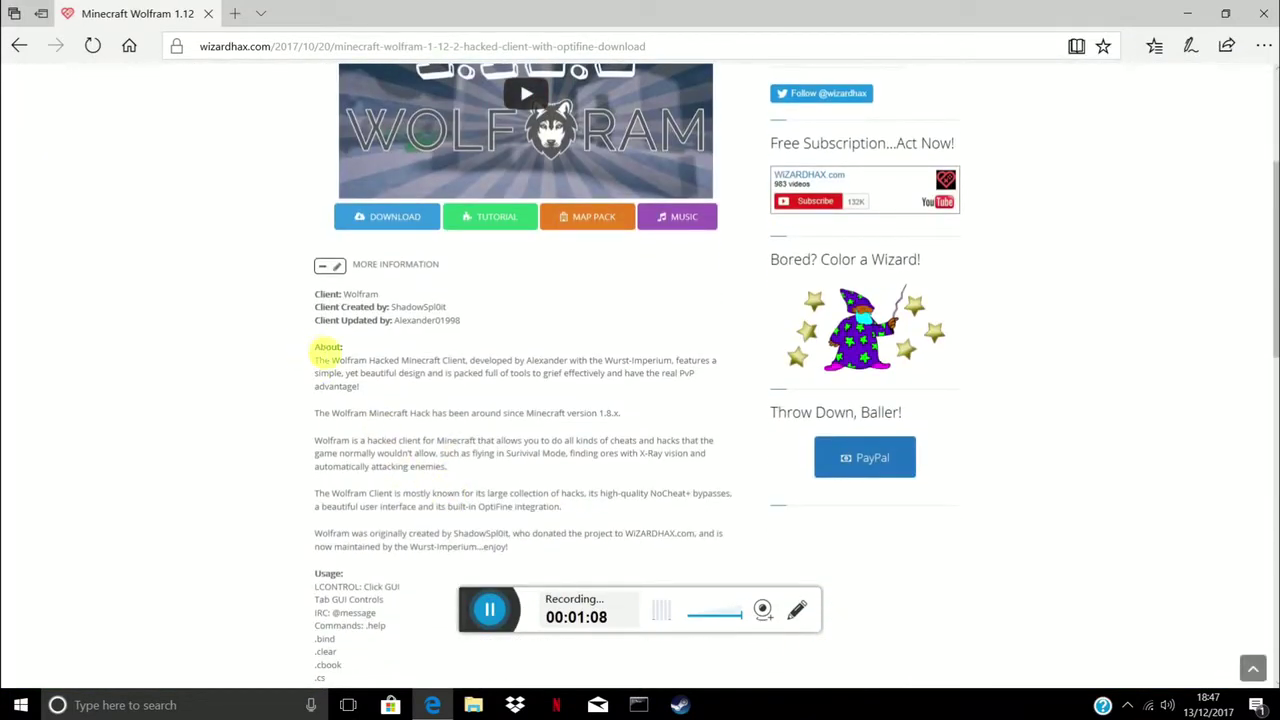
scroll(324, 354, "down", 2)
scroll(325, 355, "down", 1)
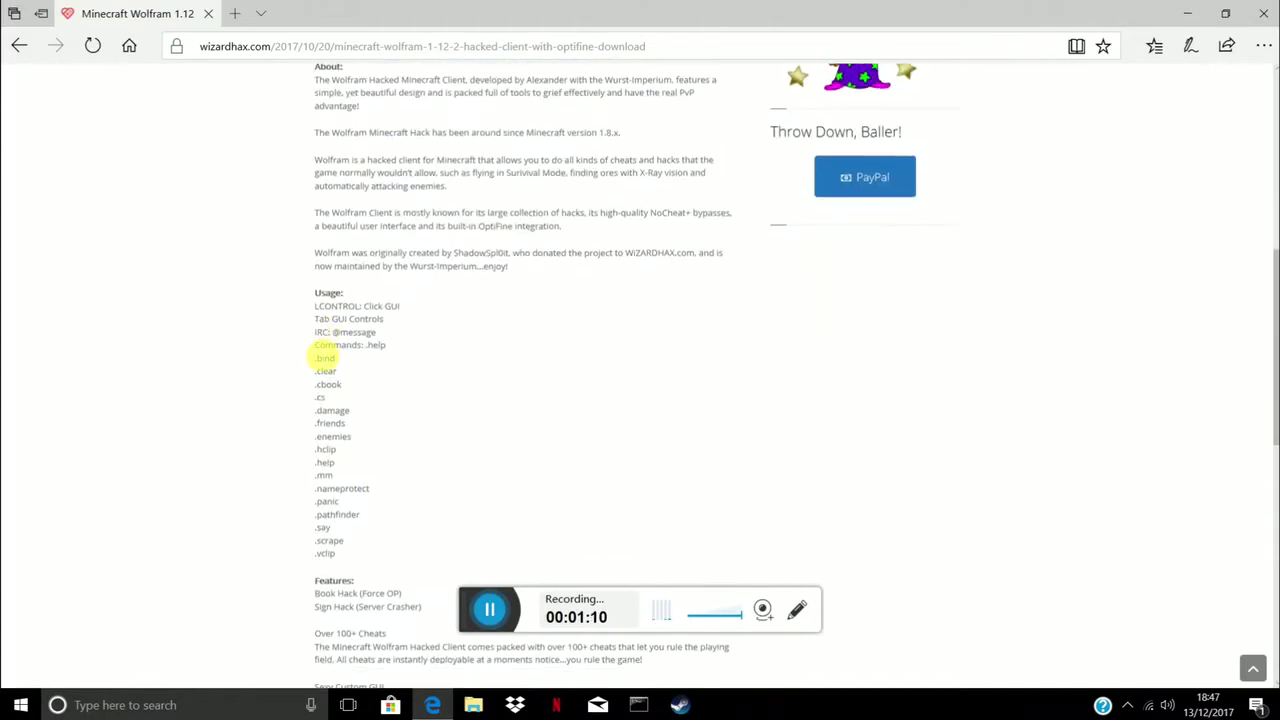
scroll(325, 357, "up", 5)
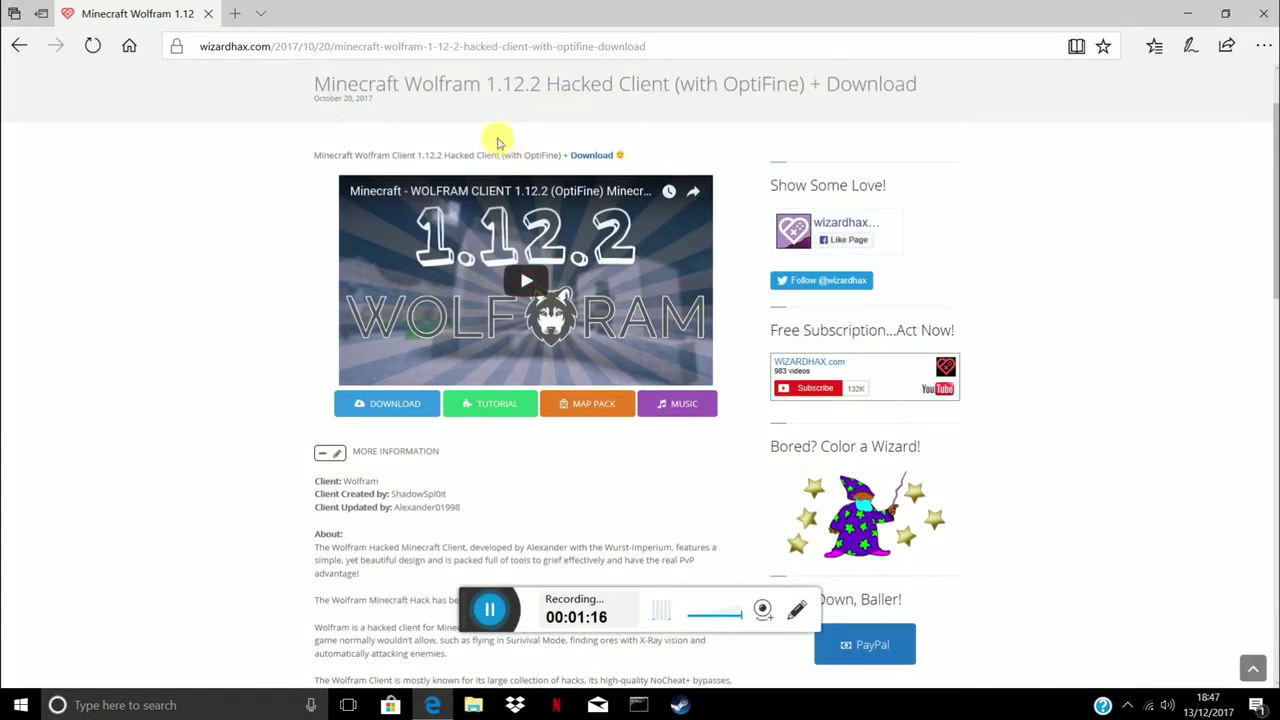
- Close the blank pop-up and open the Wolfram DOWNLOAD link in a new tab
left_click(331, 166)
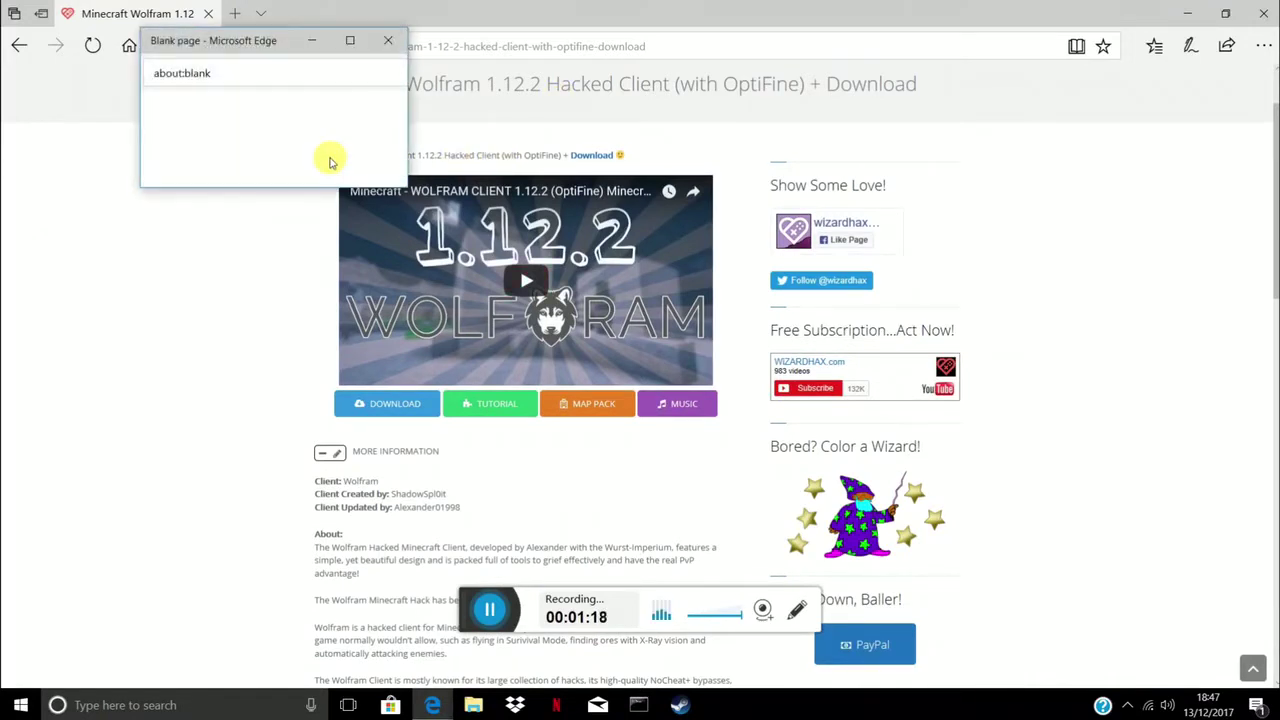
left_click(388, 41)
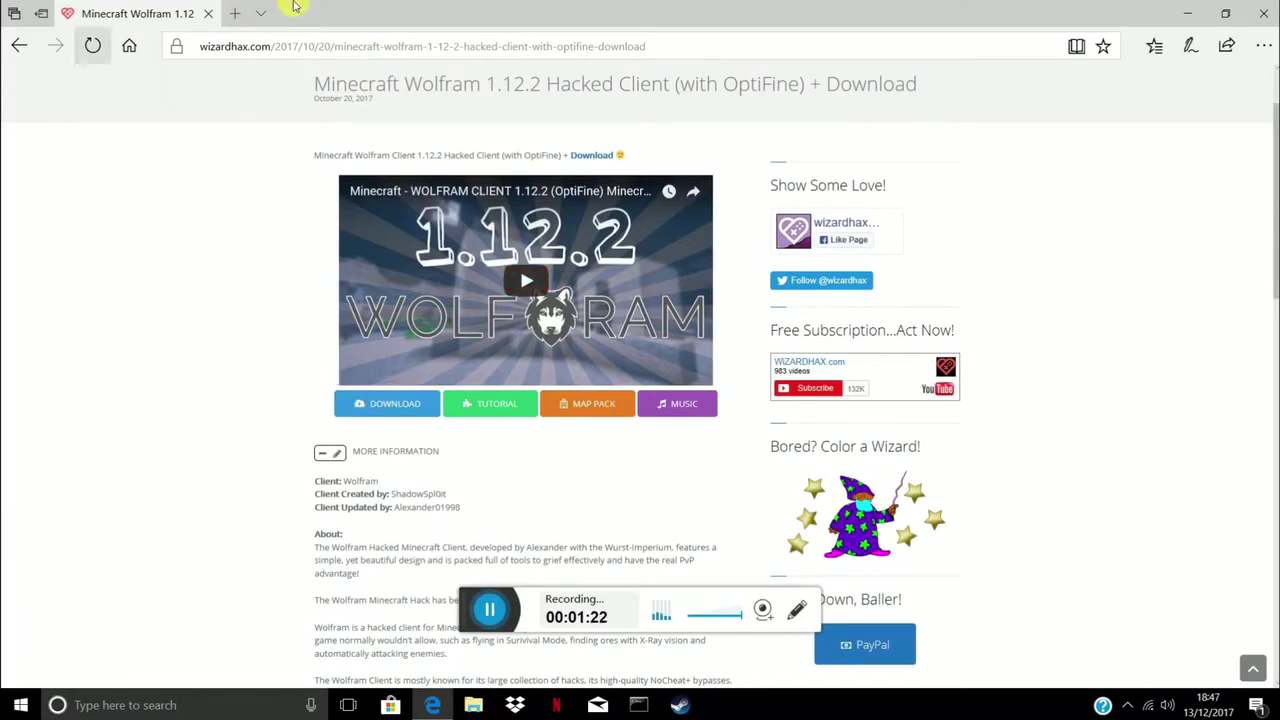
right_click(393, 405)
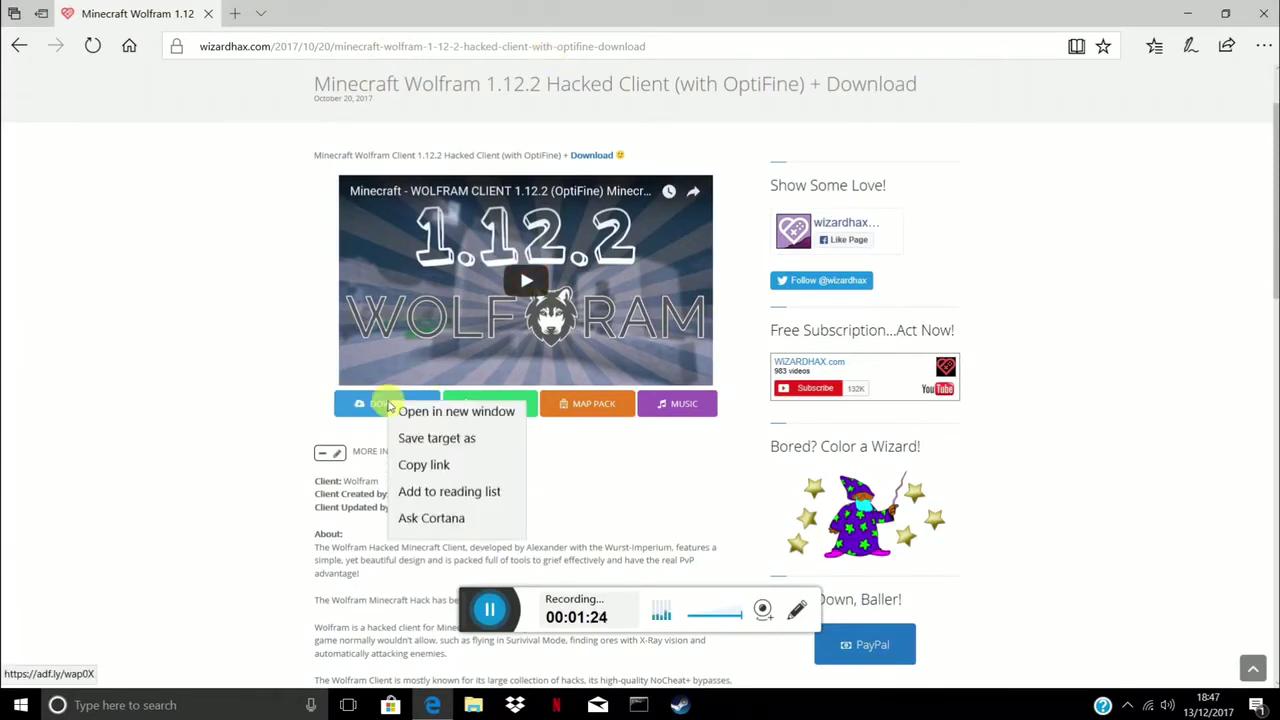
left_click(476, 428)
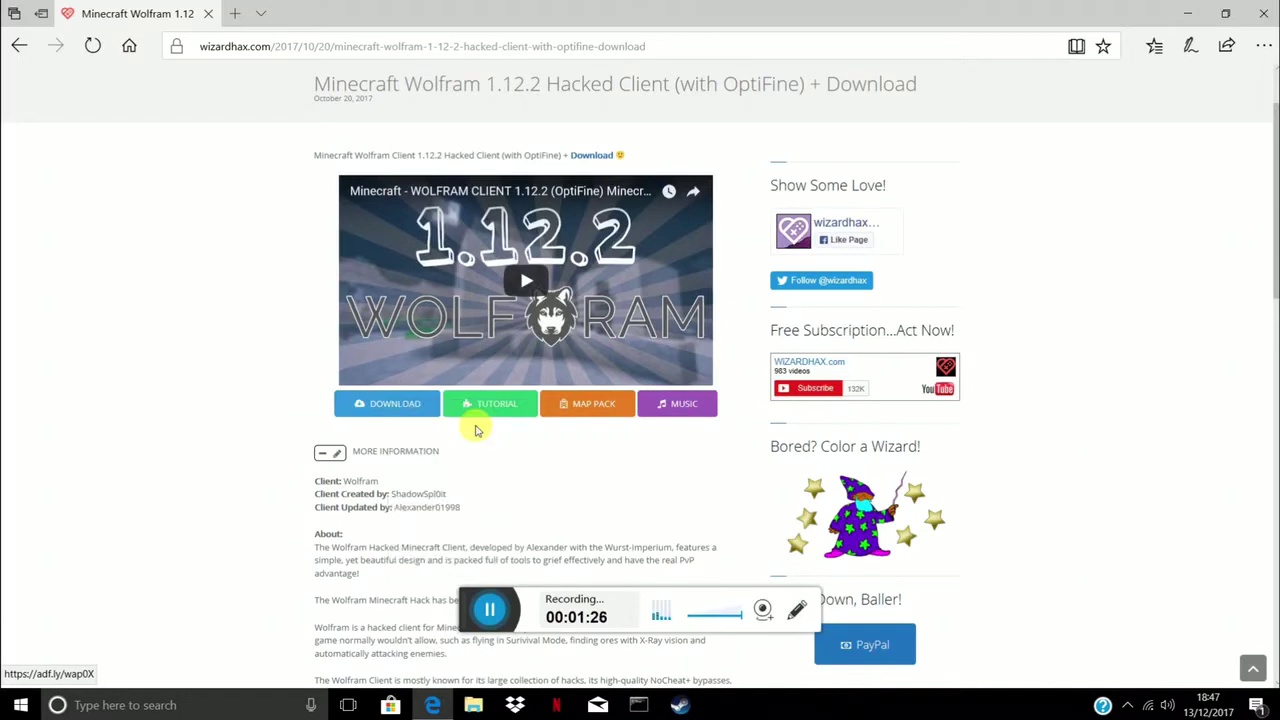
left_click(300, 14)
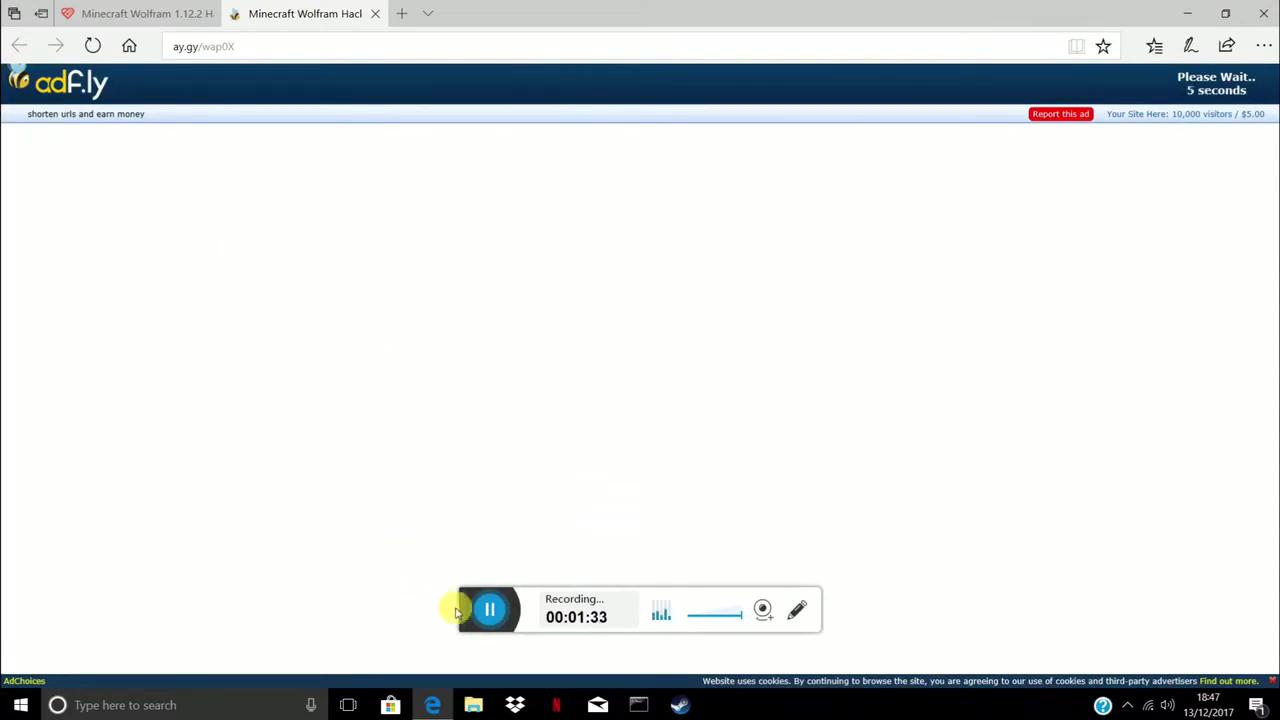
- Wait out the adf.ly countdown on the new tab, clearing a stray text selection
left_click_drag(468, 628, 458, 668)
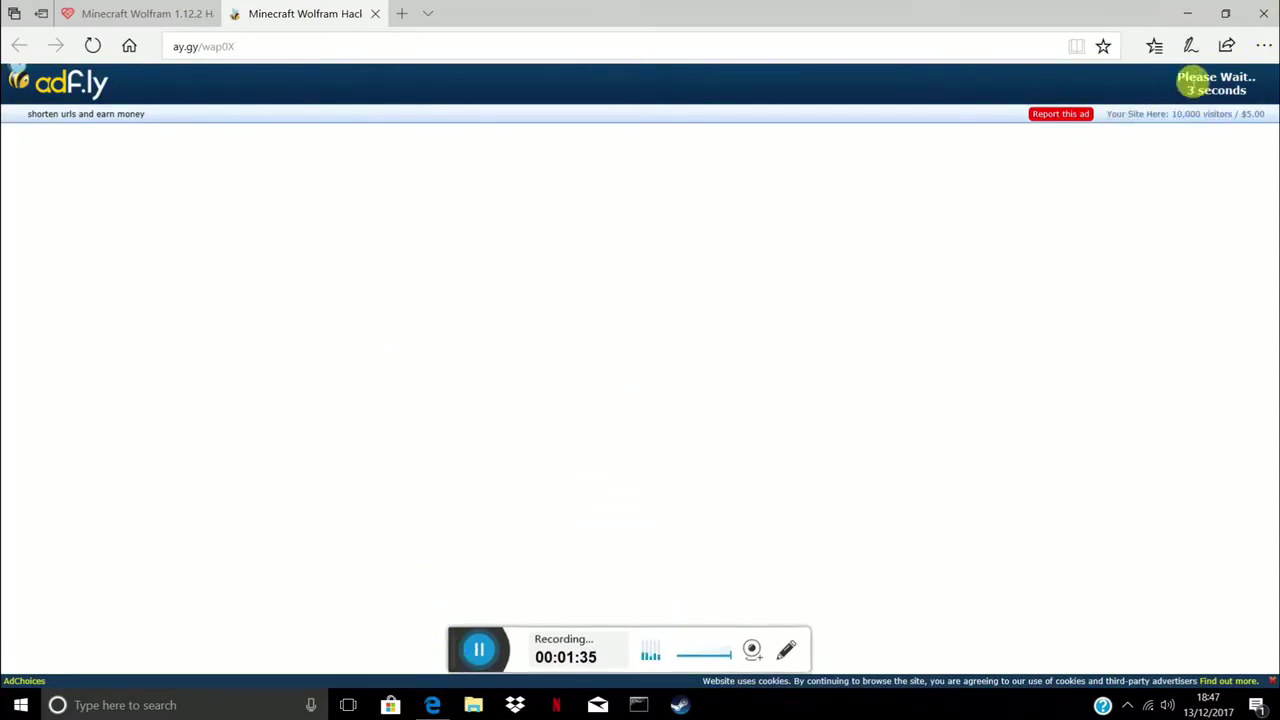
left_click_drag(1218, 77, 1273, 92)
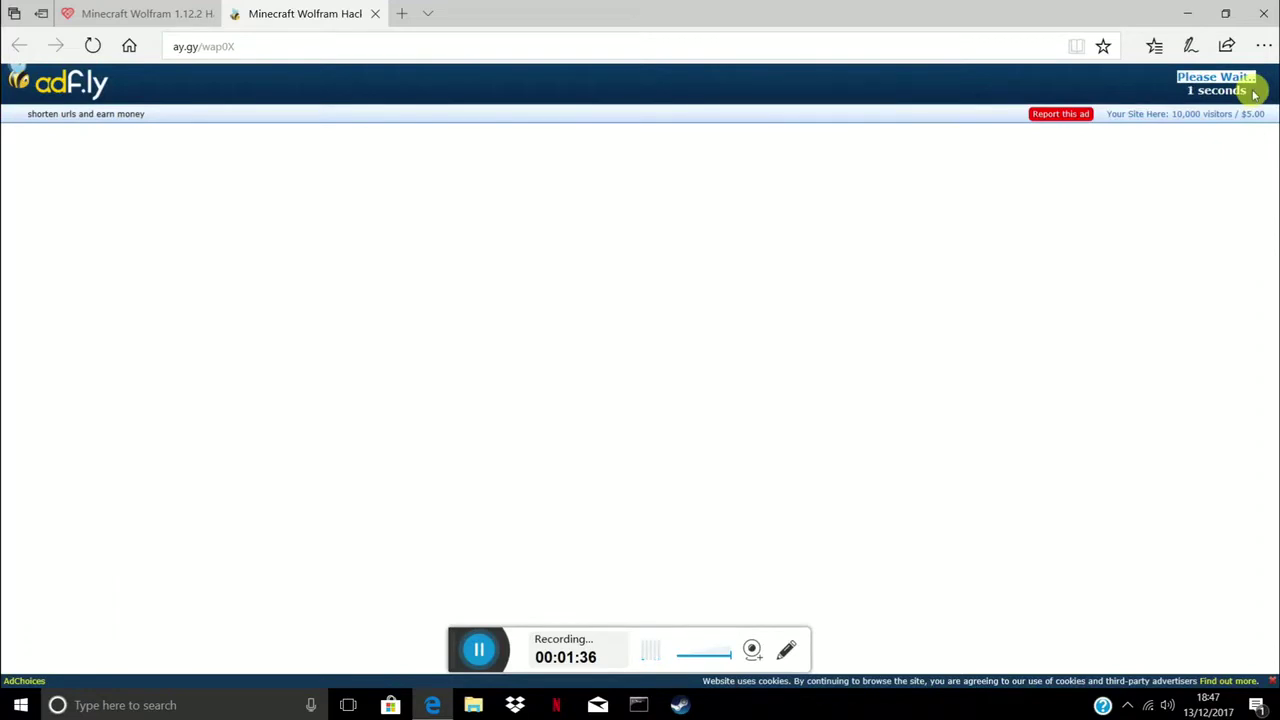
left_click(1249, 91)
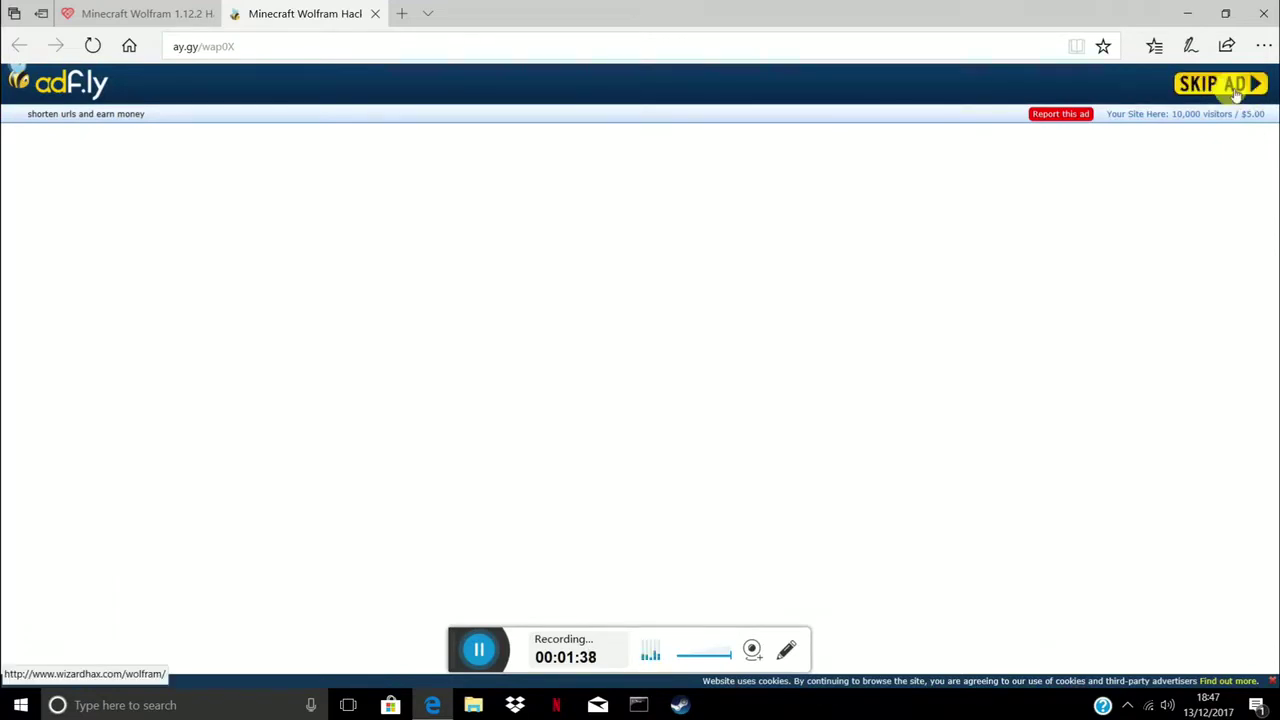
- Skip the ad, close the leftover tab, and open the Wolfram Download section in a new tab
left_click(1237, 90)
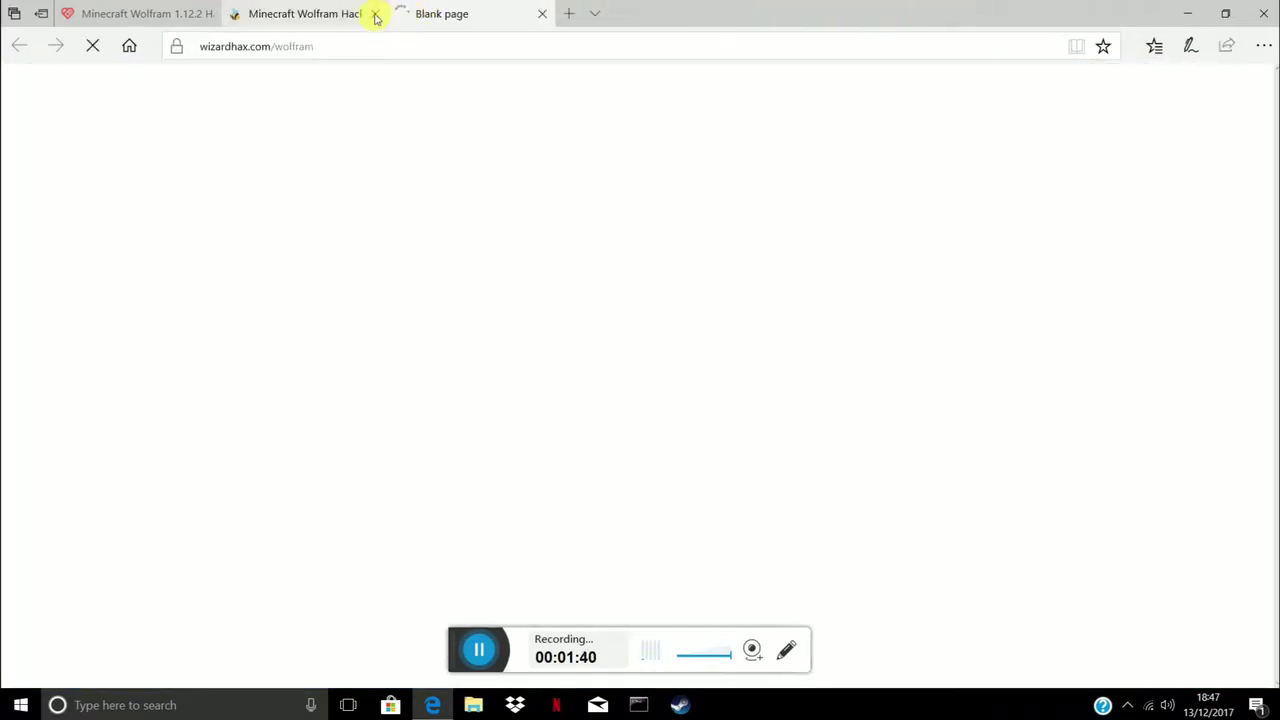
left_click(378, 13)
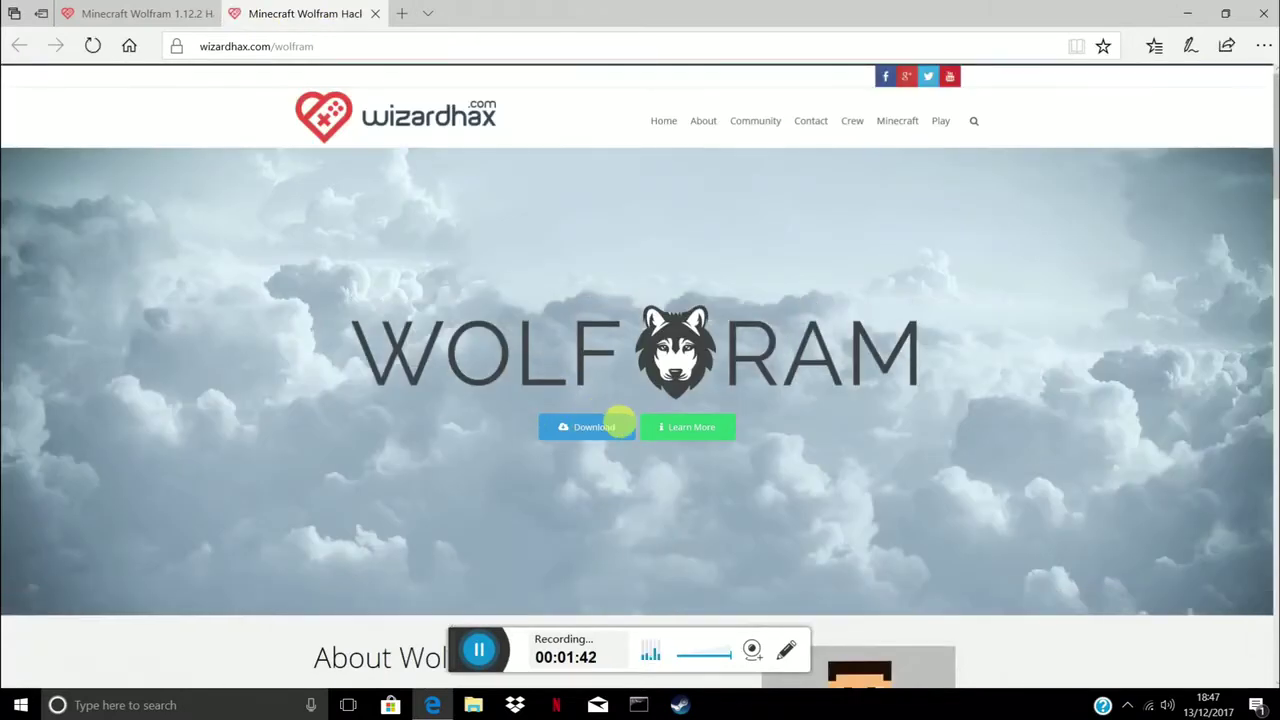
right_click(608, 428)
left_click(655, 447)
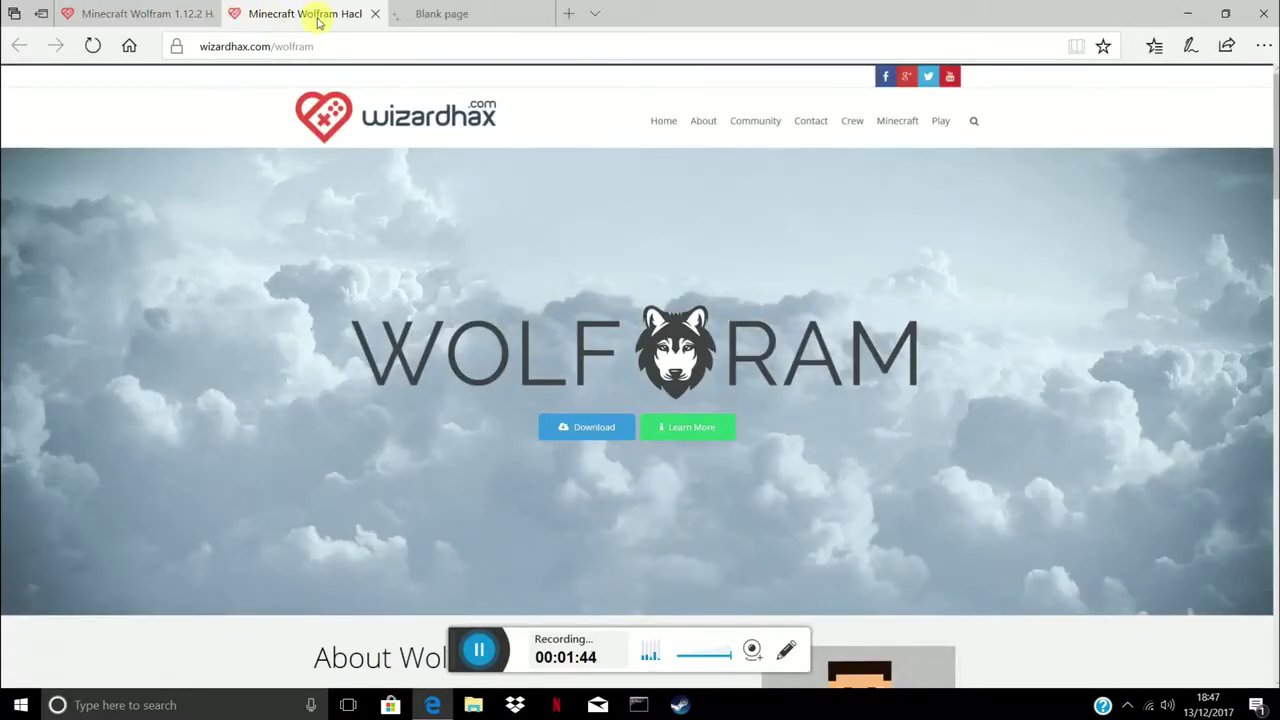
left_click(432, 20)
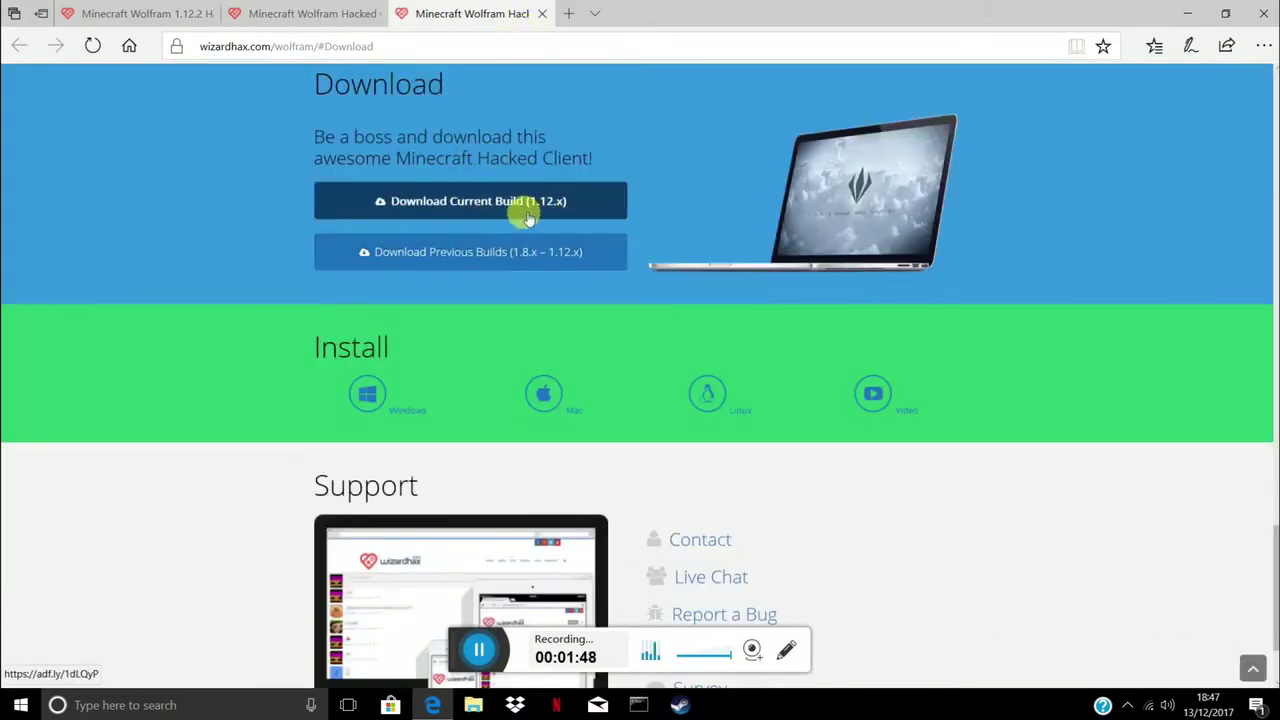
- Open the Download Current Build (1.12.x) link in a new tab, dismissing the pop-up
left_click(458, 198)
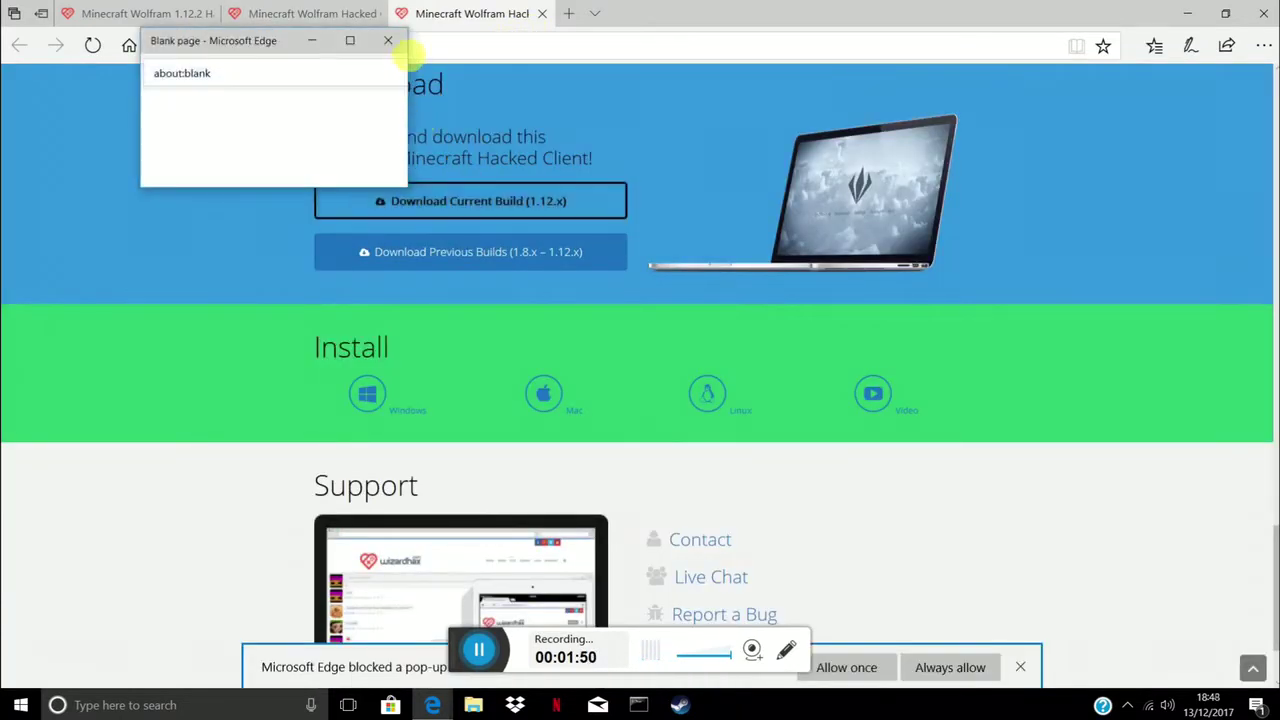
left_click(388, 40)
right_click(428, 212)
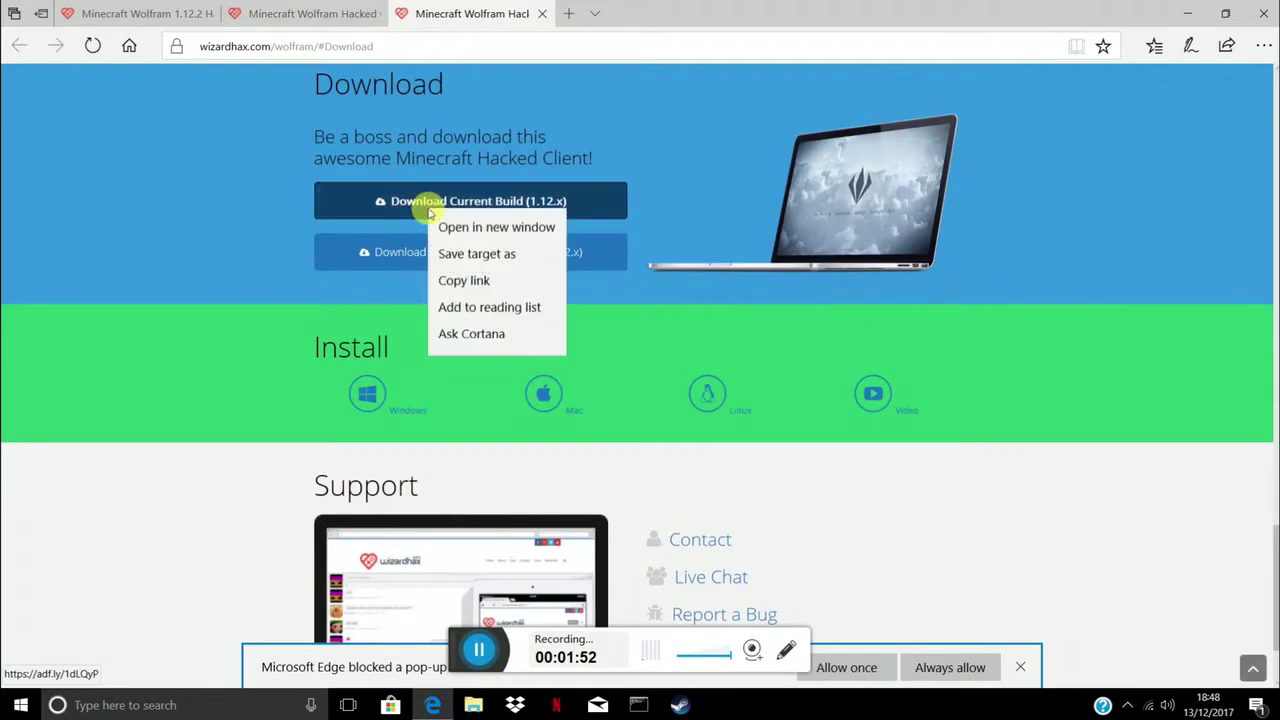
left_click(470, 218)
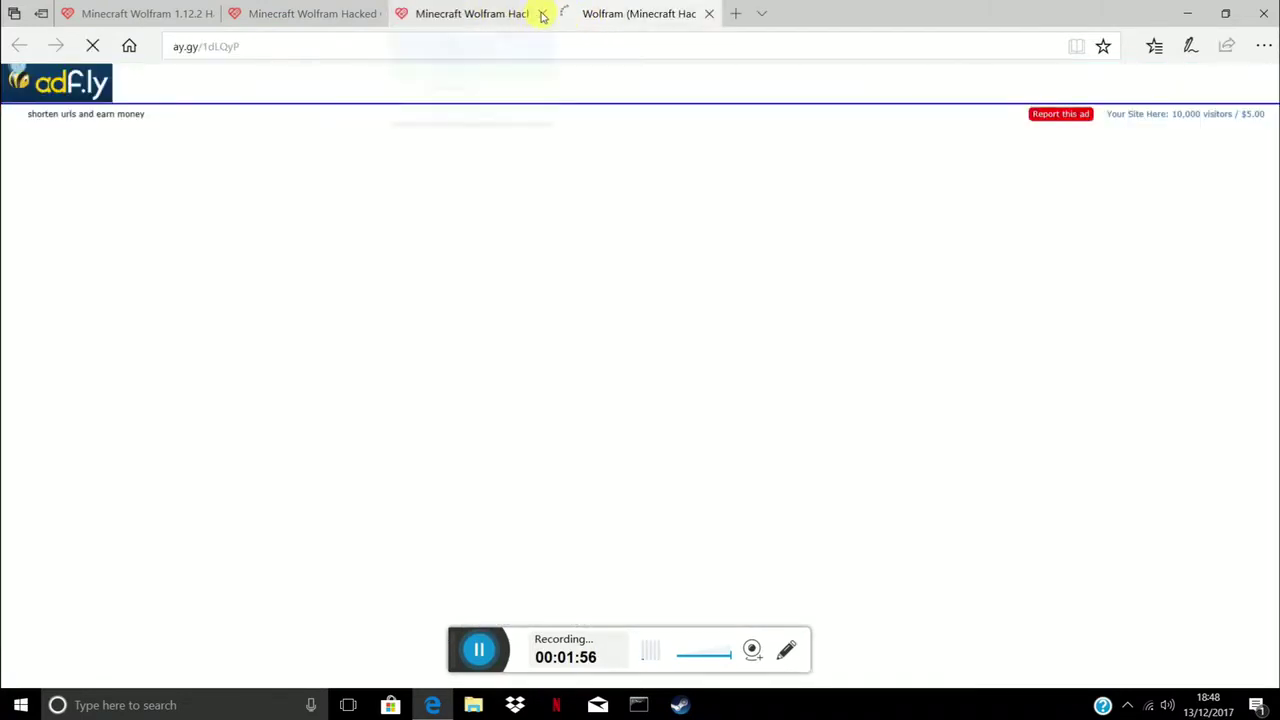
- Close the duplicate Wolfram tabs and skip the adf.ly ad to reach wolframclient.net
left_click(543, 14)
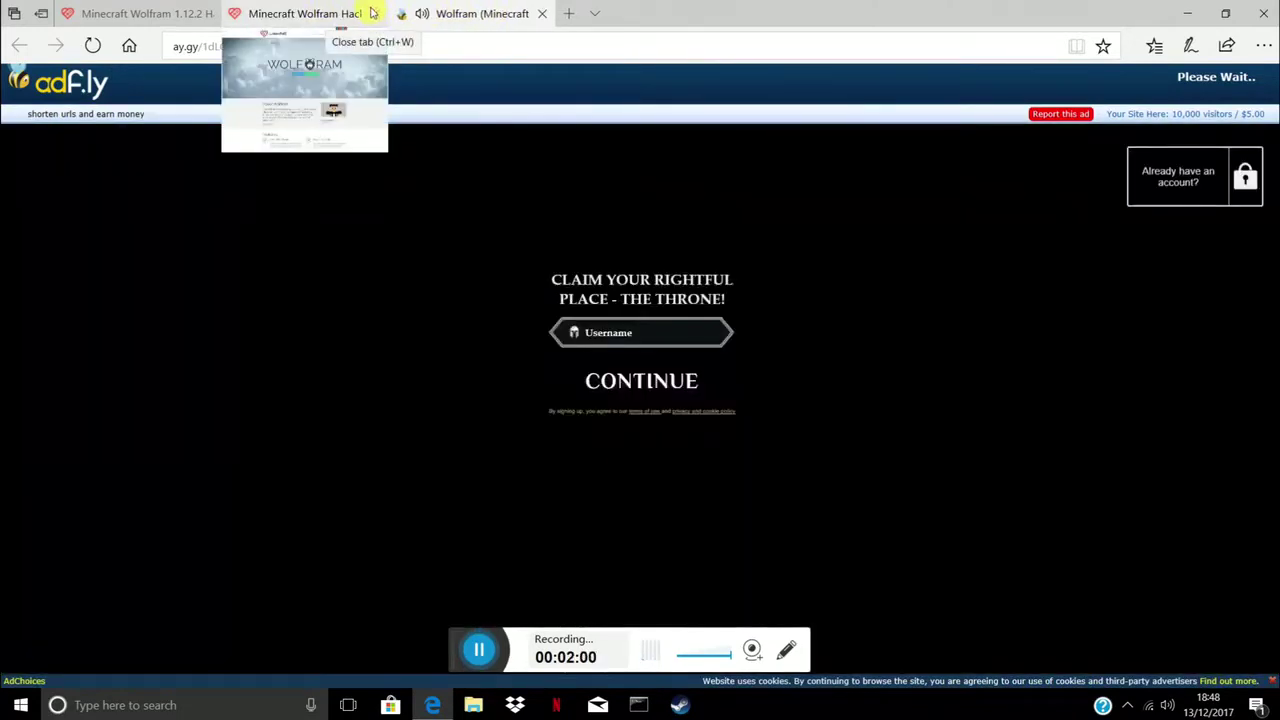
left_click(375, 15)
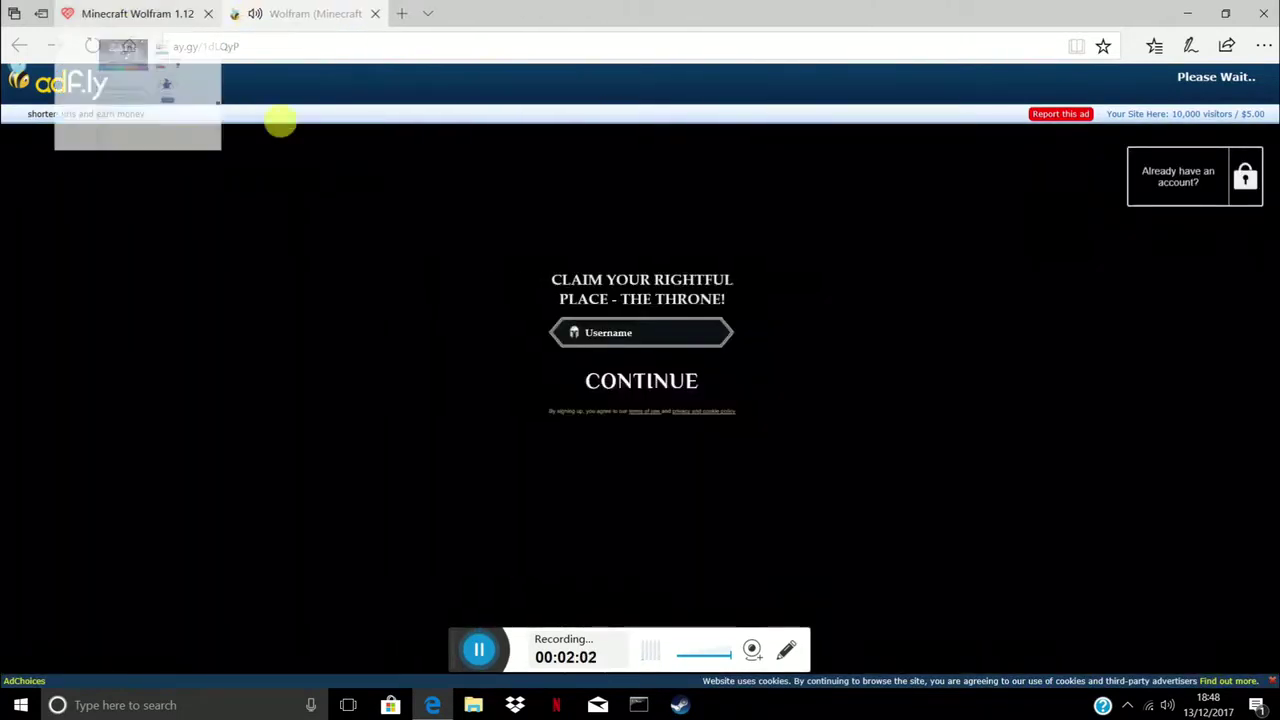
left_click(1210, 86)
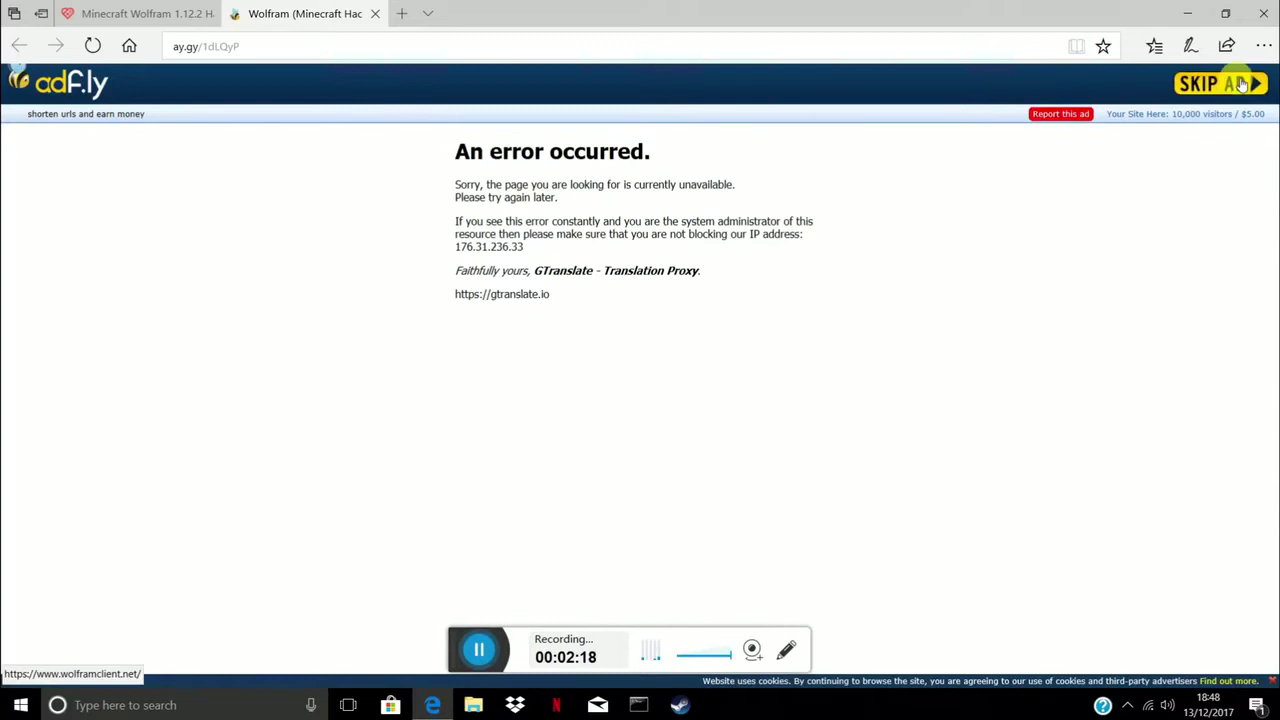
left_click(1240, 84)
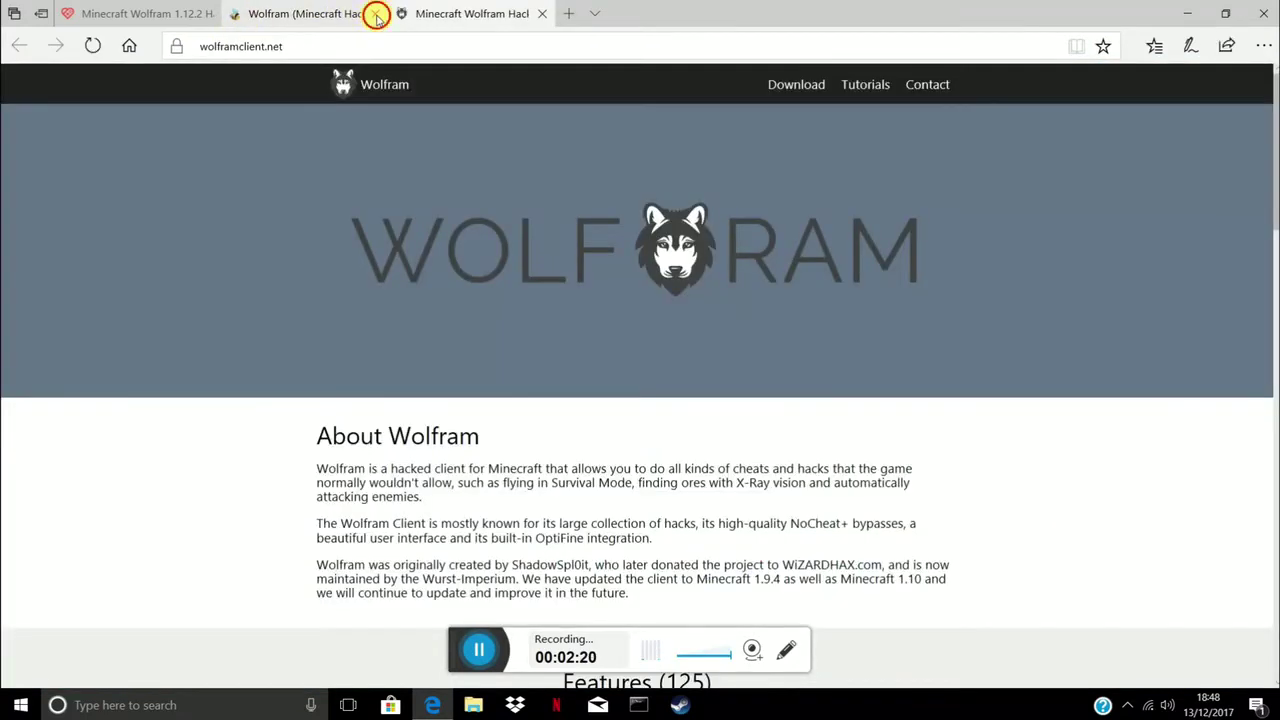
- Close the leftover adf.ly tab and browse the Download page's Wolfram 9.5, 9.4, 9.3 builds
left_click(376, 16)
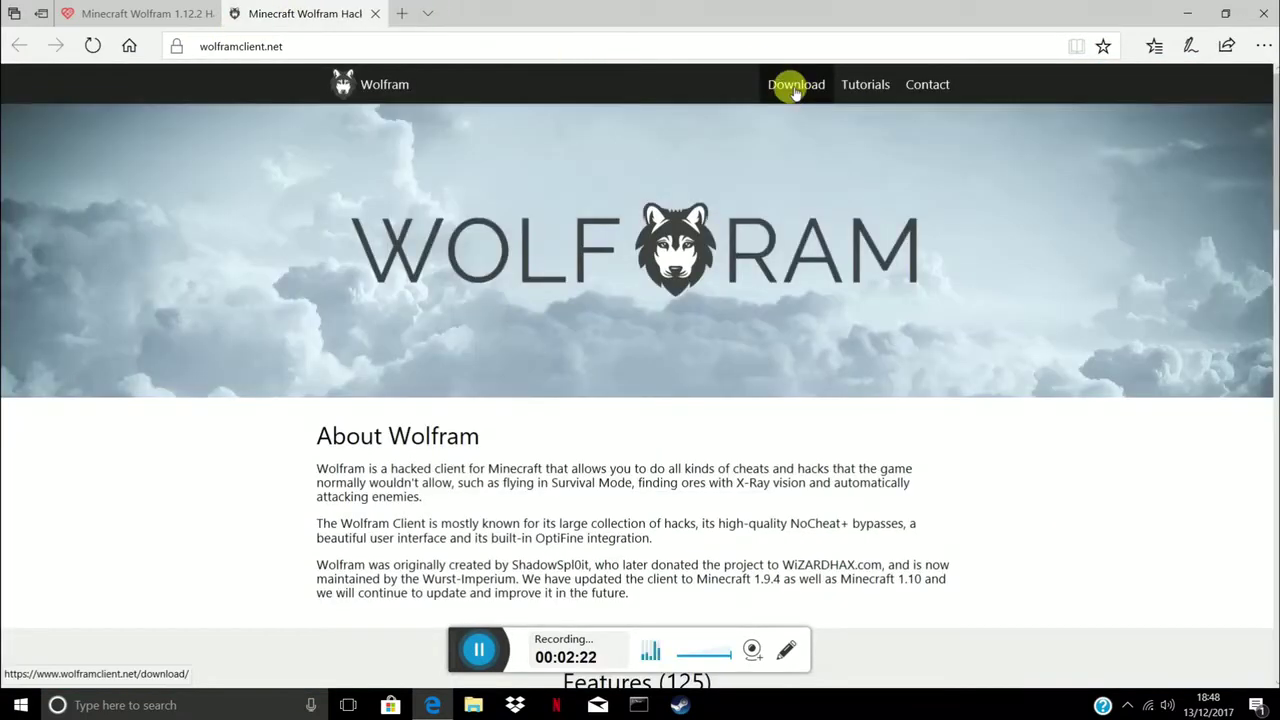
left_click(796, 86)
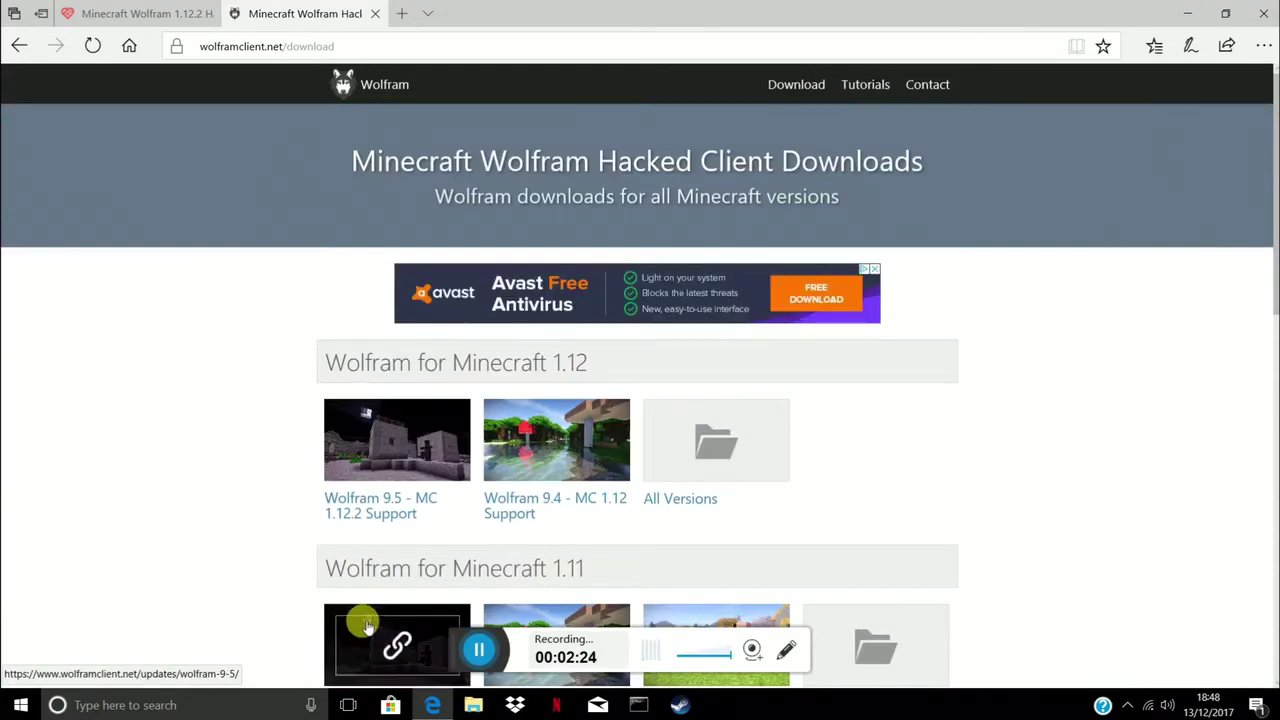
scroll(365, 625, "down", 3)
scroll(477, 517, "down", 2)
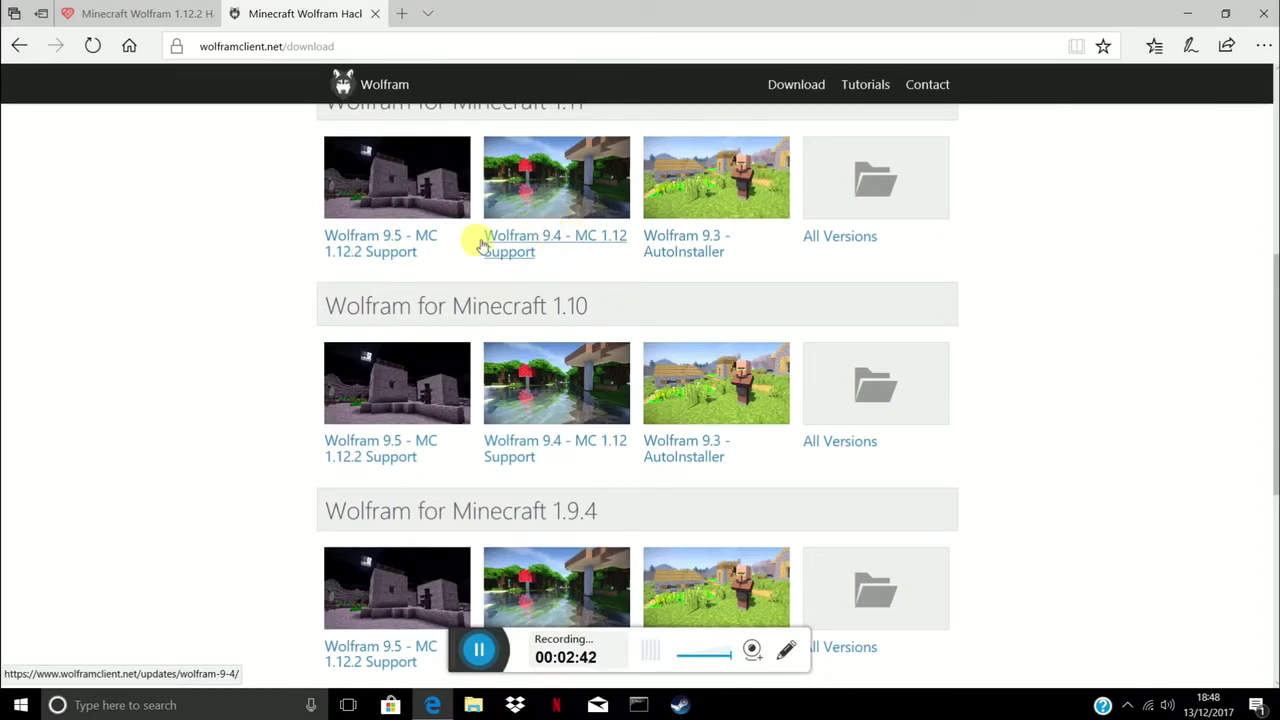
- On the Wolfram 9.5 - MC 1.12.2 Support page, start the Wolfram v9.5 MC1.12 download
left_click(407, 240)
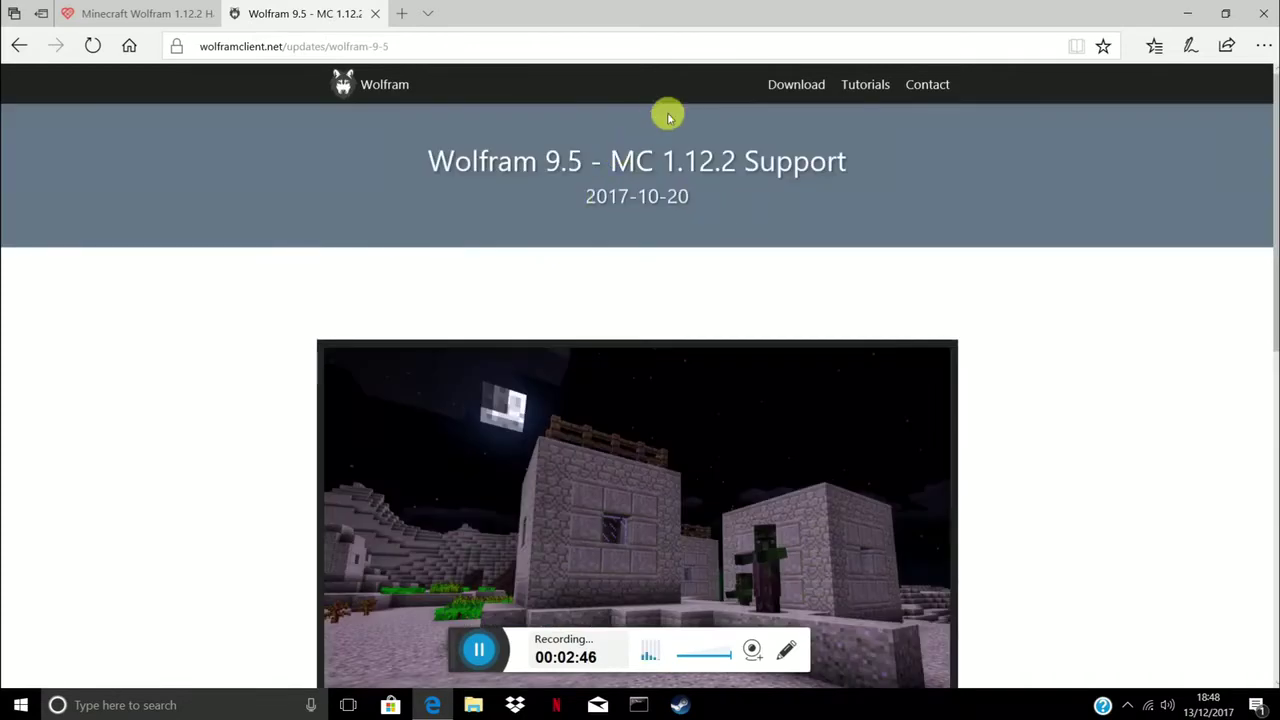
scroll(794, 226, "down", 3)
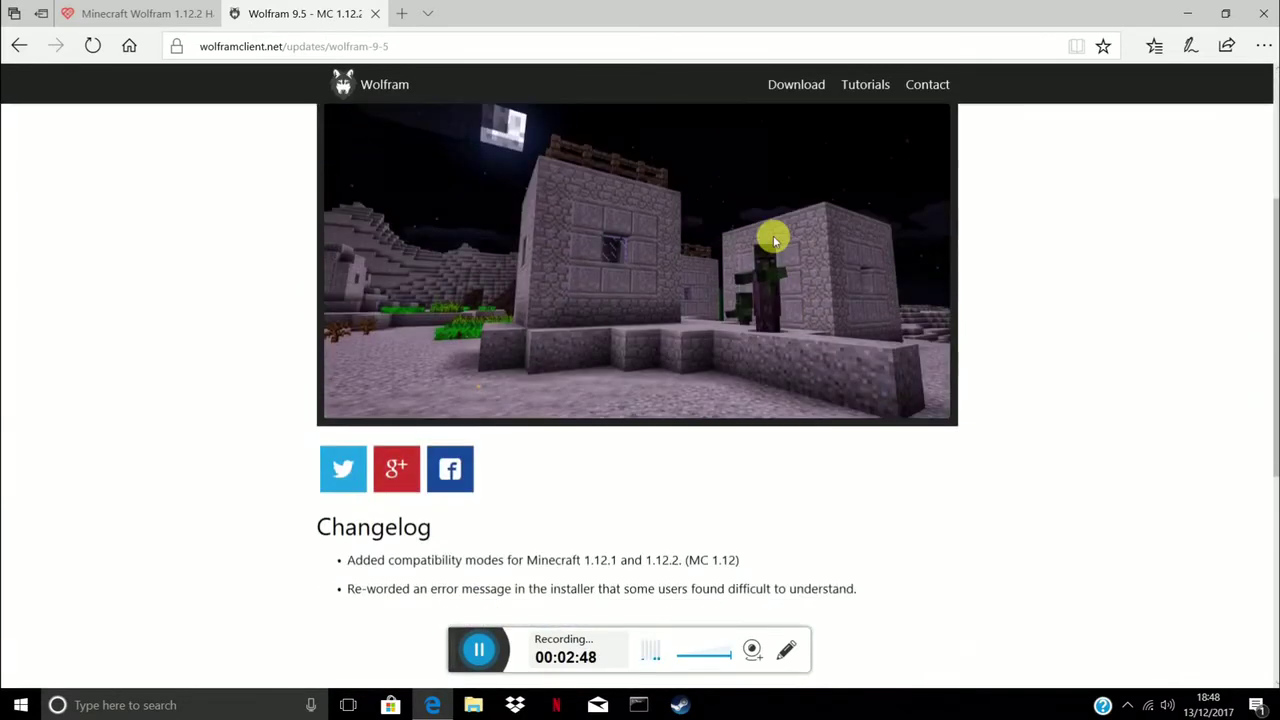
scroll(745, 182, "up", 3)
scroll(740, 210, "down", 6)
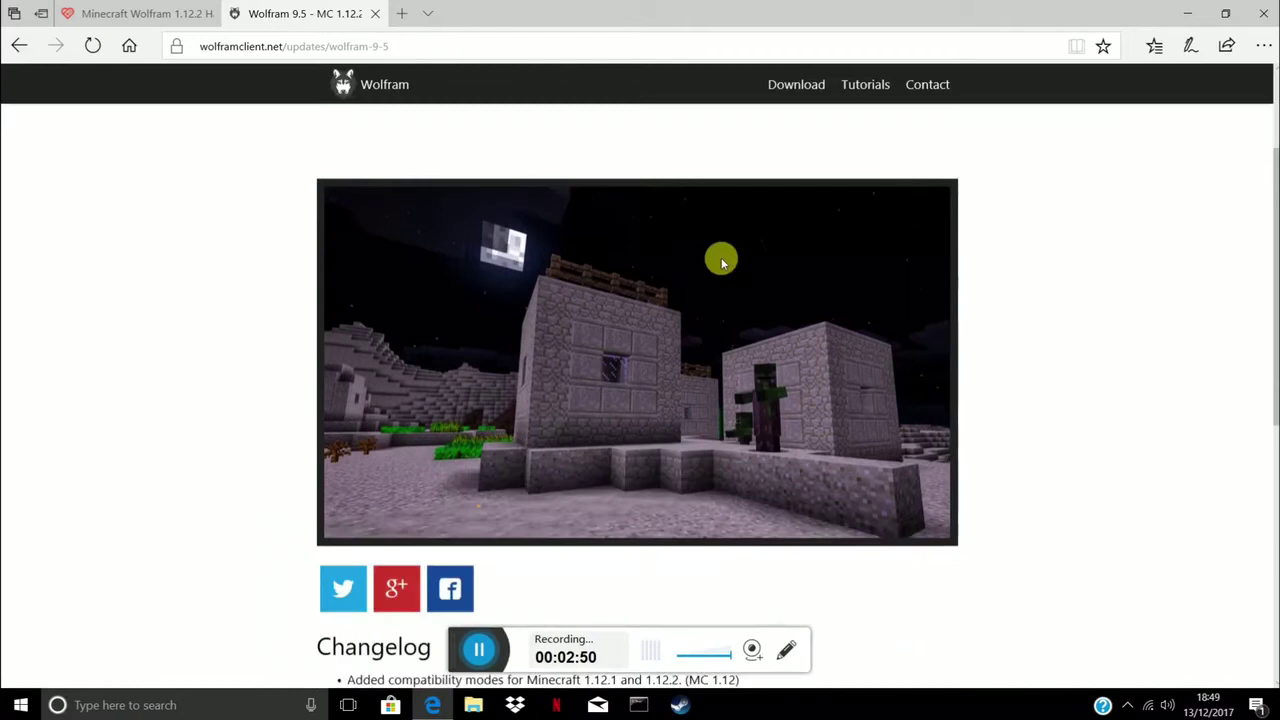
scroll(483, 408, "down", 2)
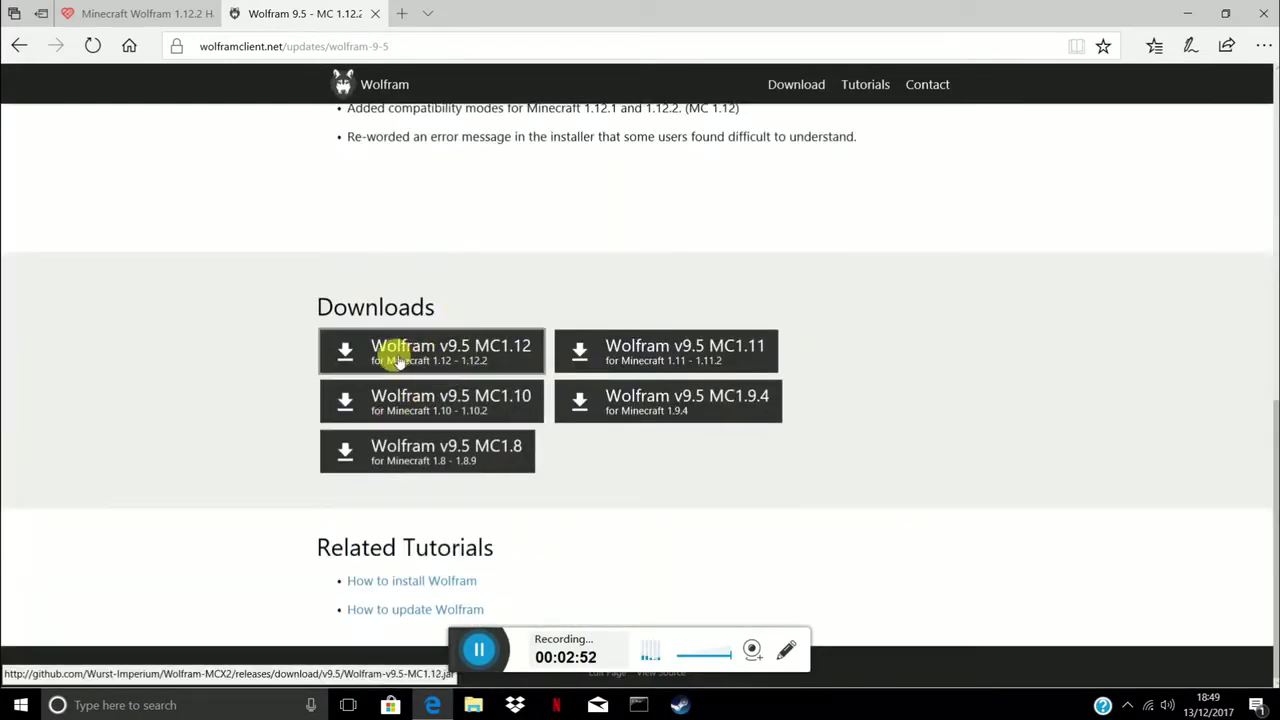
left_click(451, 358)
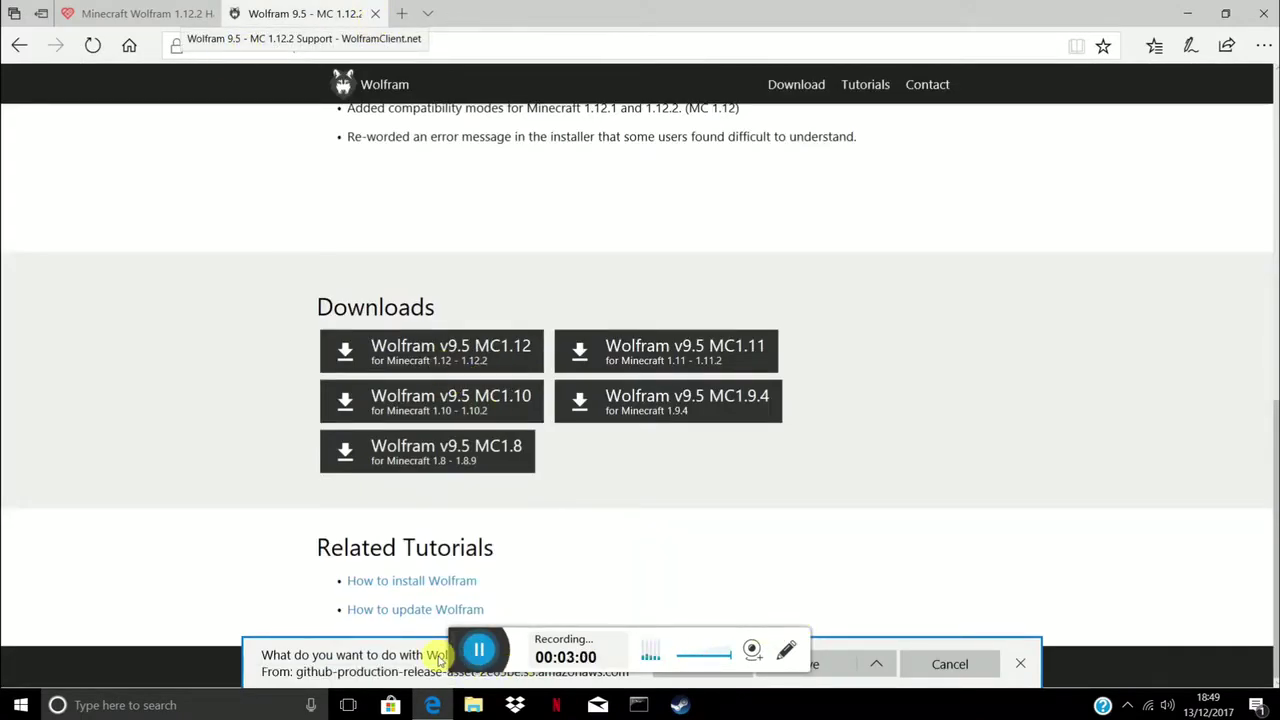
- Save Wolfram-v9.5-MC1.12.jar from the download bar and open its Desktop folder
left_click_drag(455, 665, 712, 485)
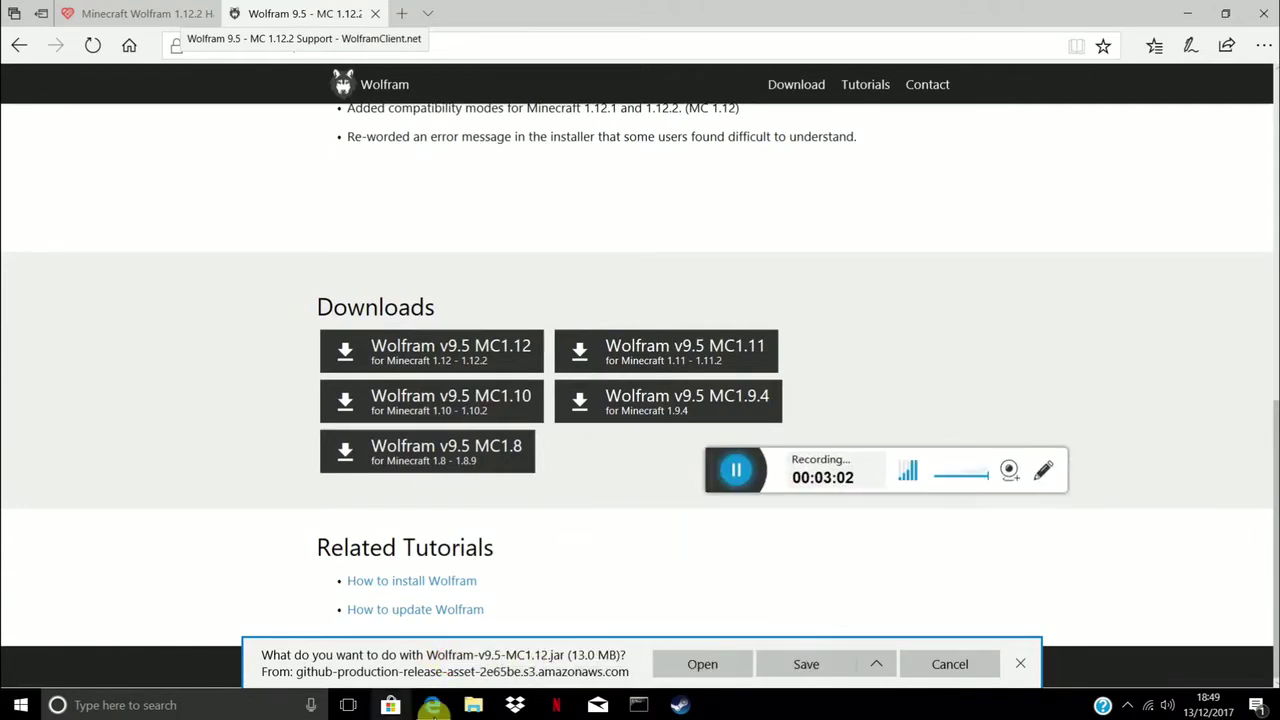
mouse_move(432, 705)
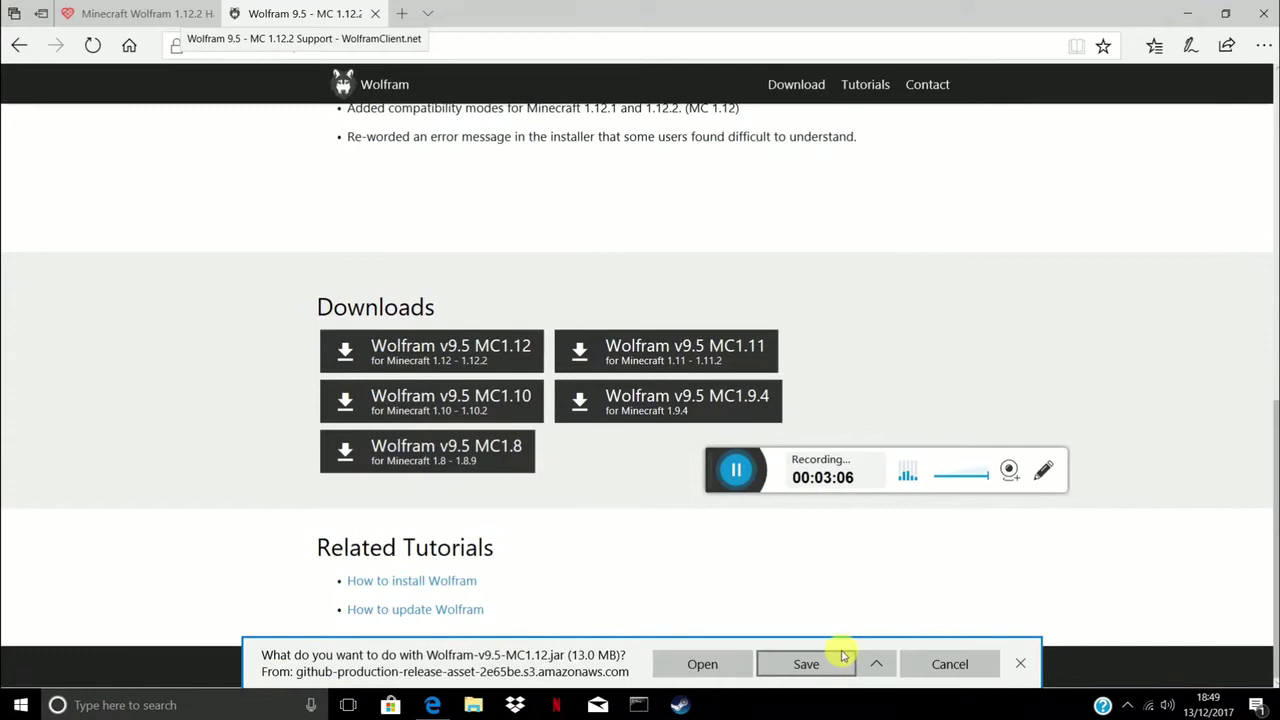
left_click(808, 663)
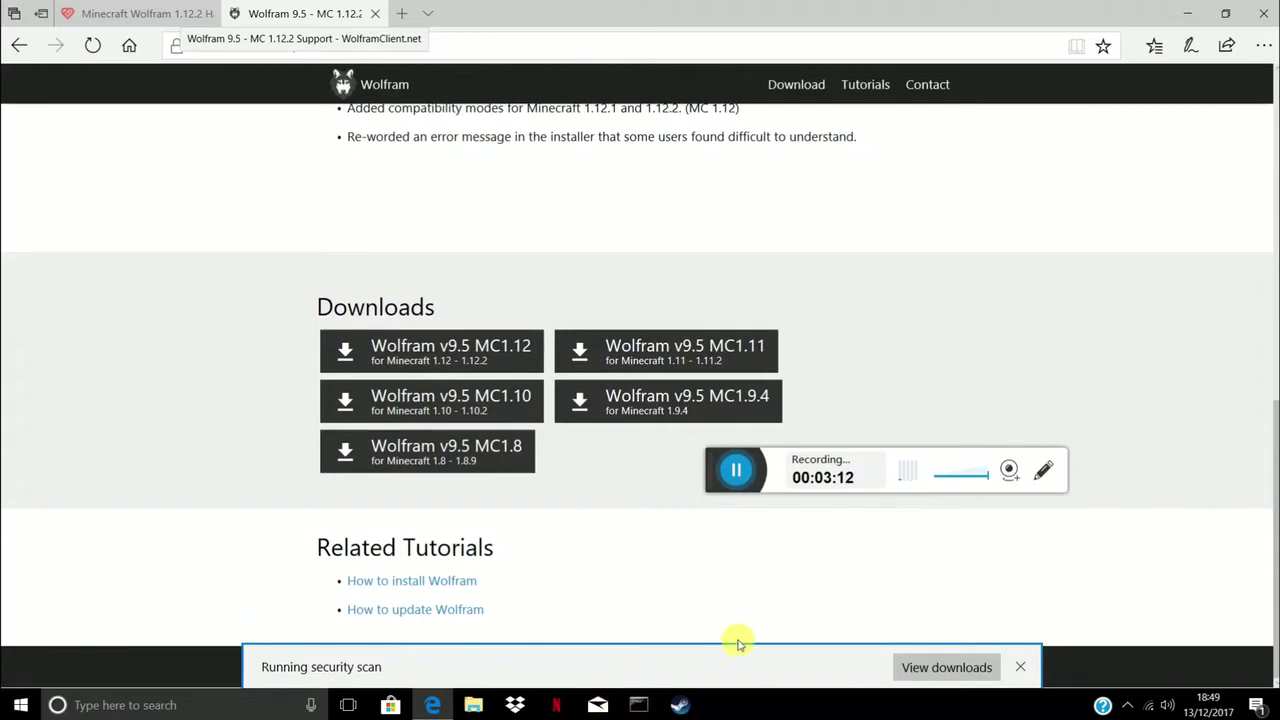
left_click(833, 665)
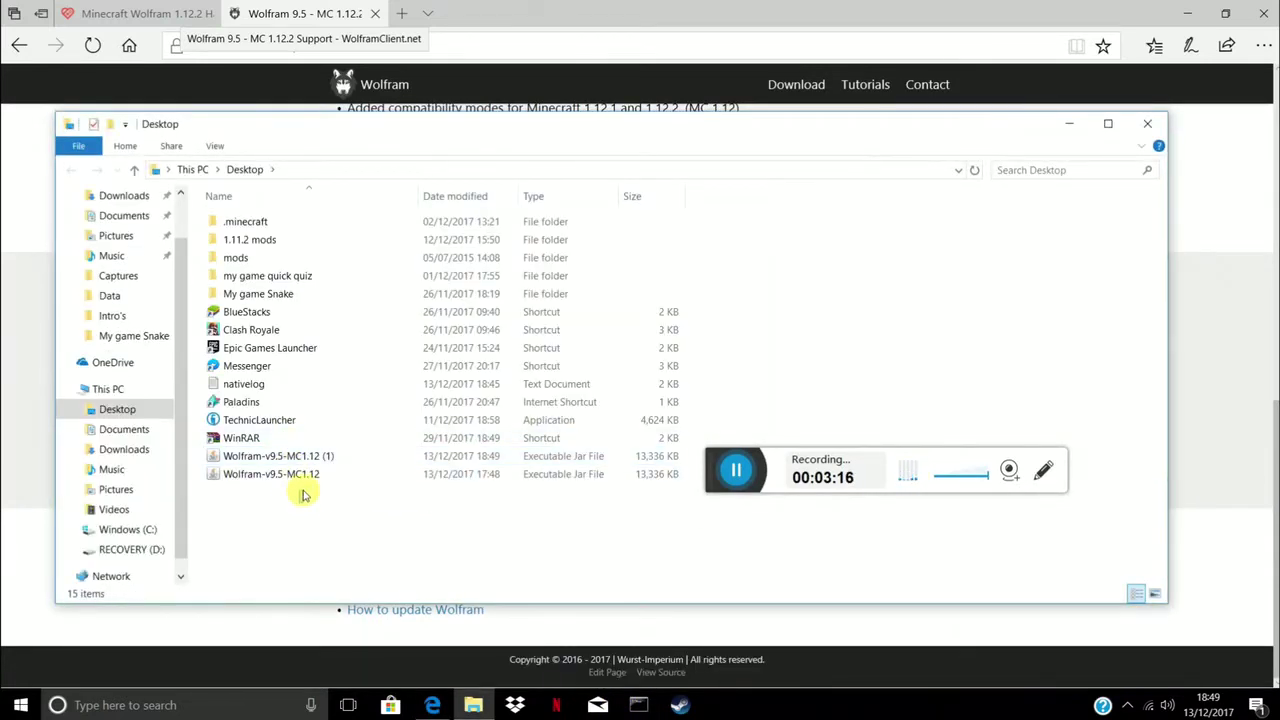
- Move Wolfram-v9.5-MC1.12 (1).jar onto the desktop, resolving the name conflict, then close Explorer
right_click(316, 458)
left_click(282, 478)
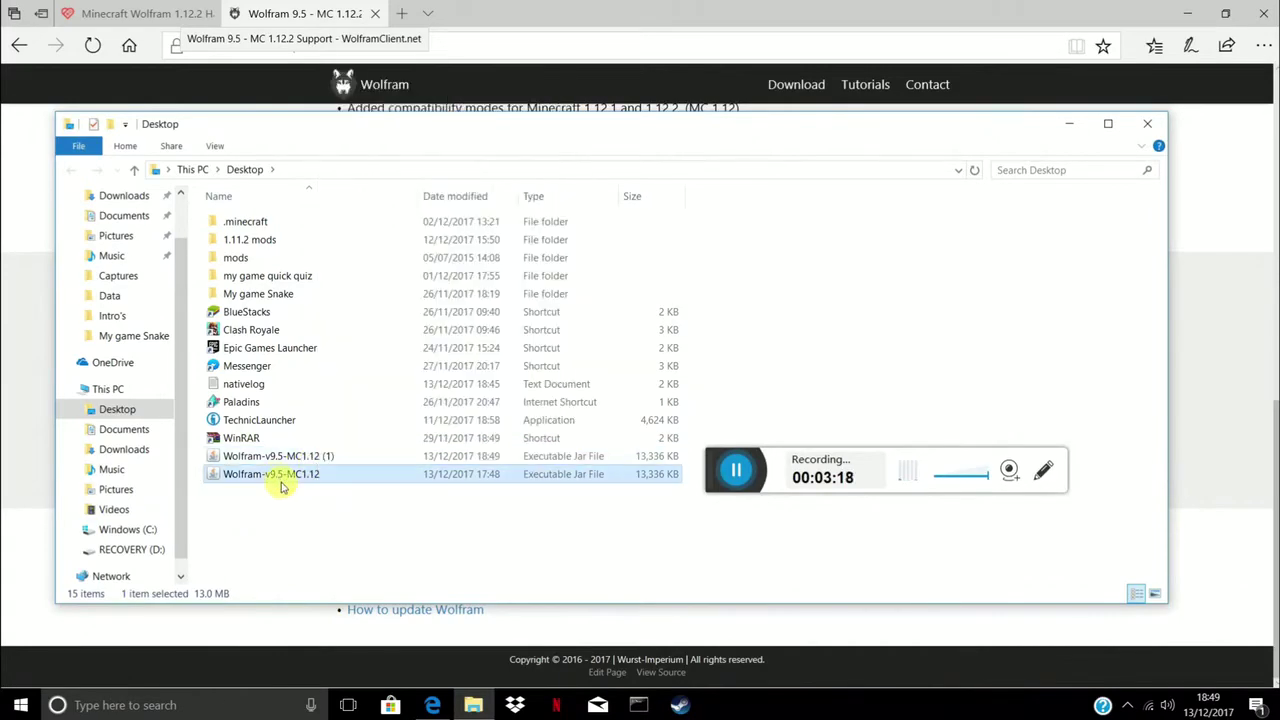
left_click(286, 628)
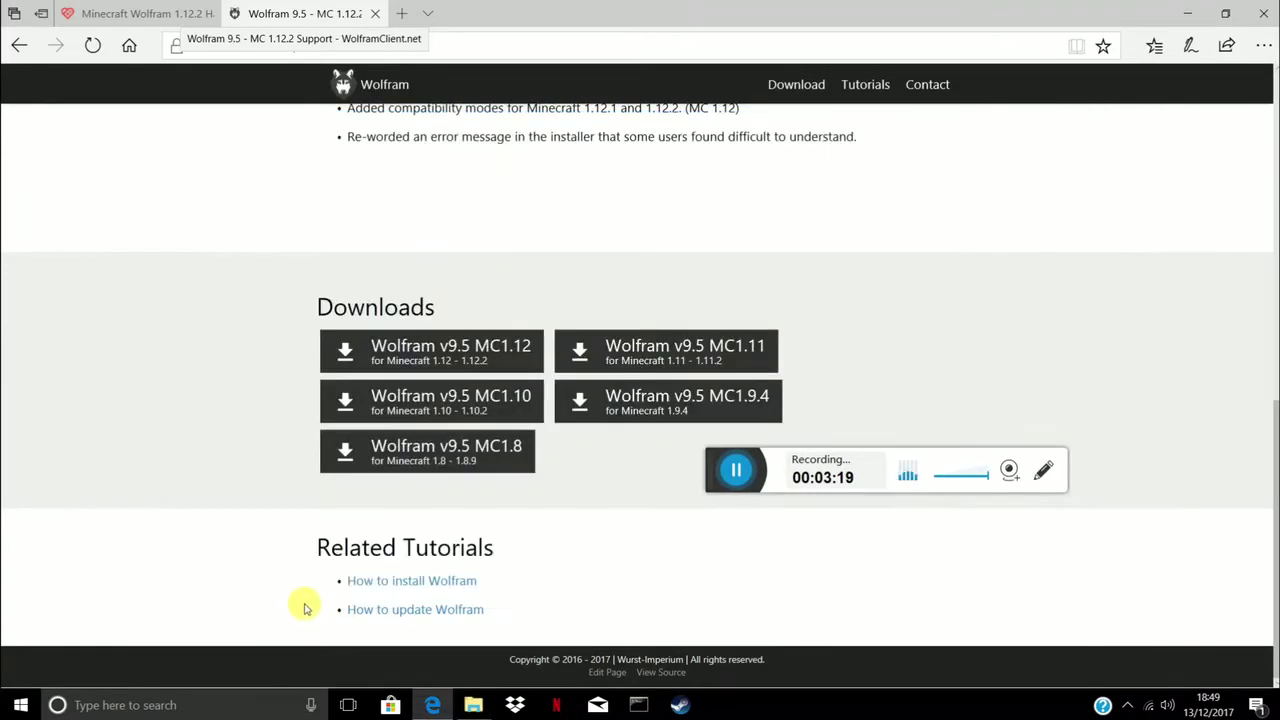
left_click(1187, 13)
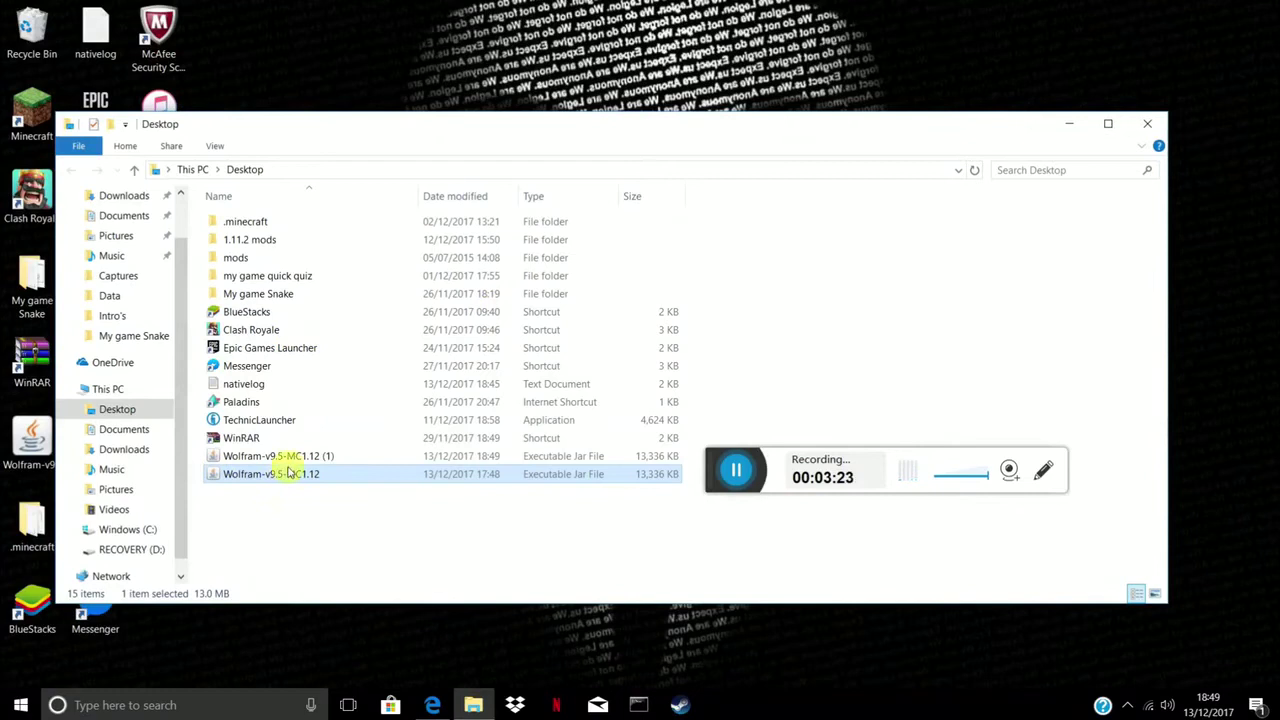
left_click_drag(287, 457, 445, 45)
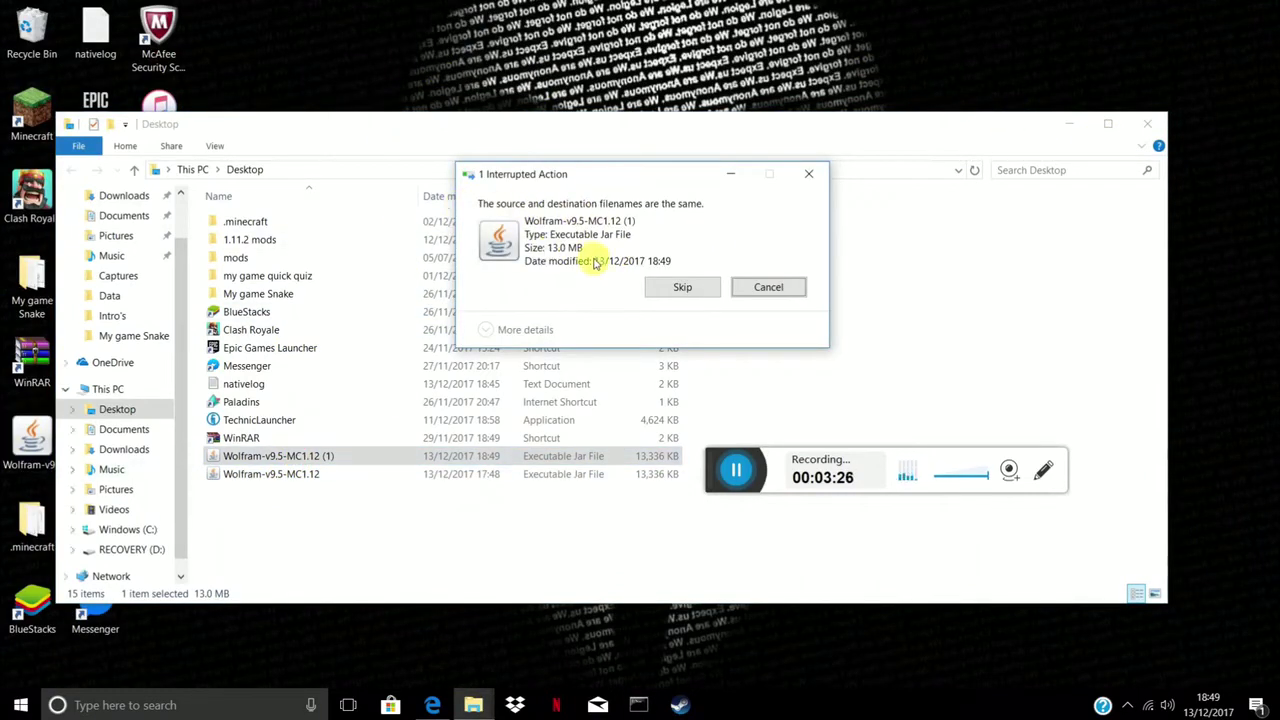
left_click(752, 288)
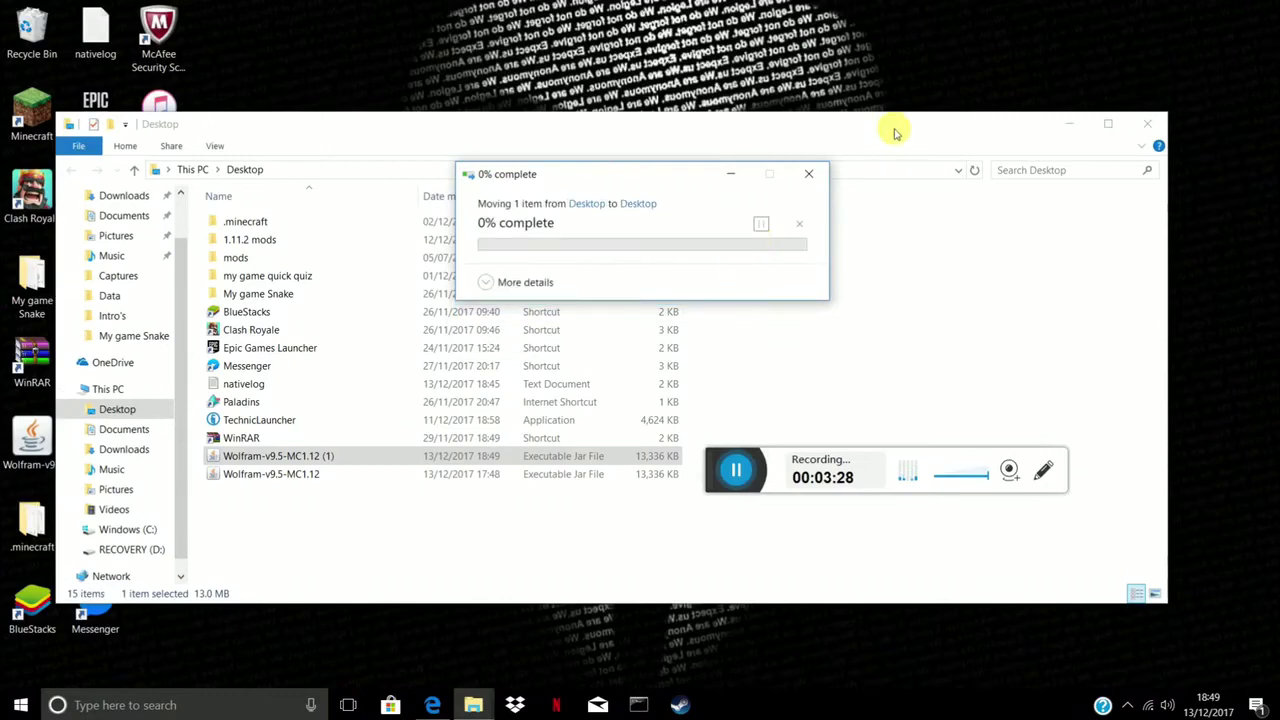
left_click(1147, 124)
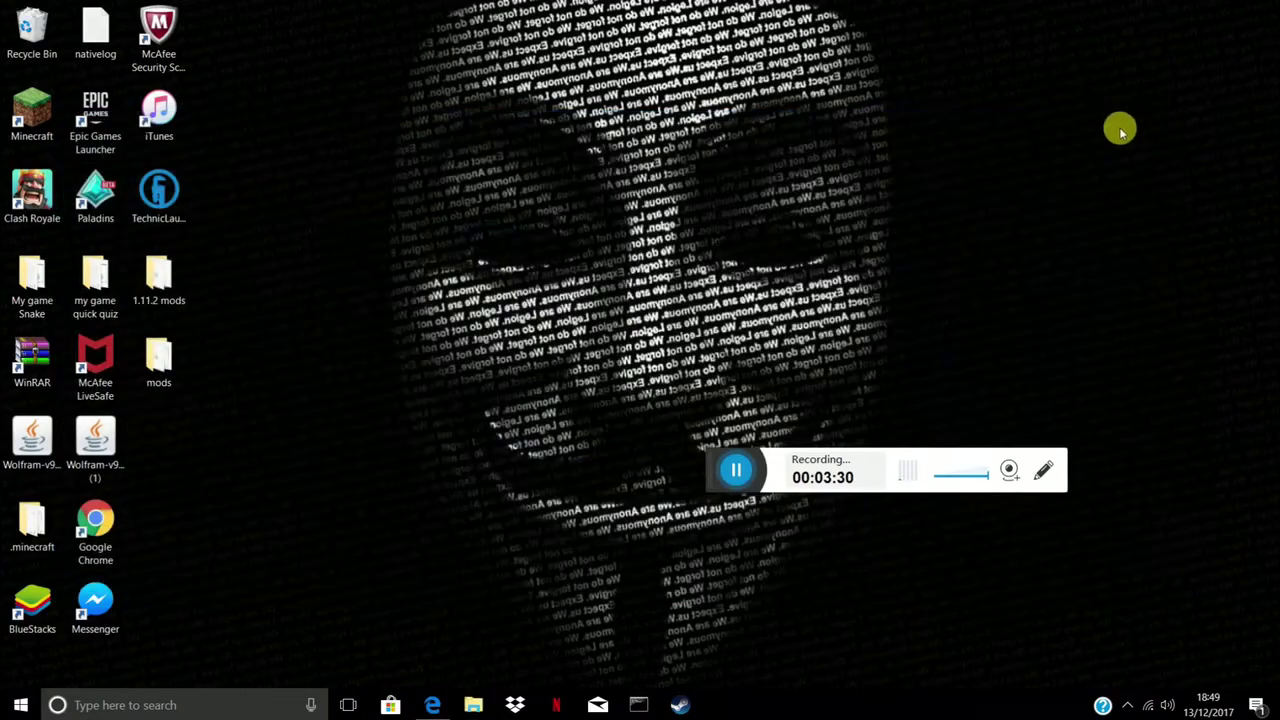
- Run the Wolfram-v9.5 (1) jar, install MC 1.12 into the launcher, and confirm success
double_click(113, 454)
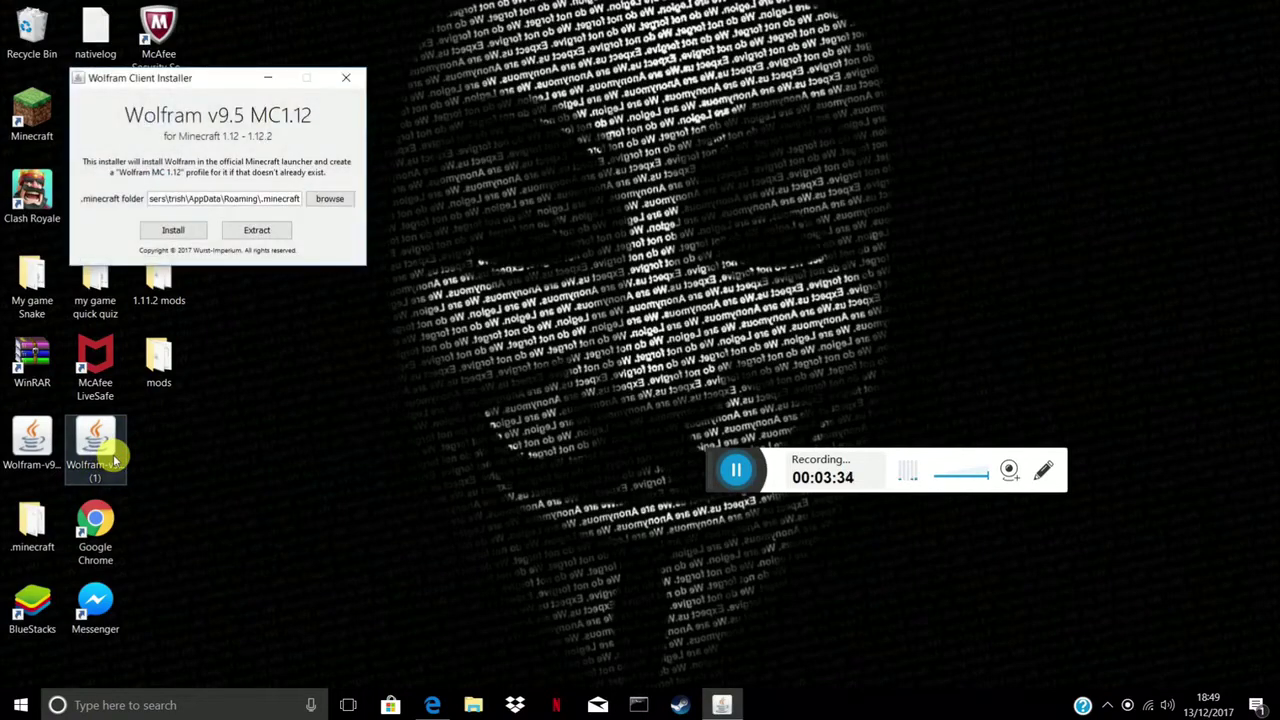
left_click(172, 230)
left_click(215, 187)
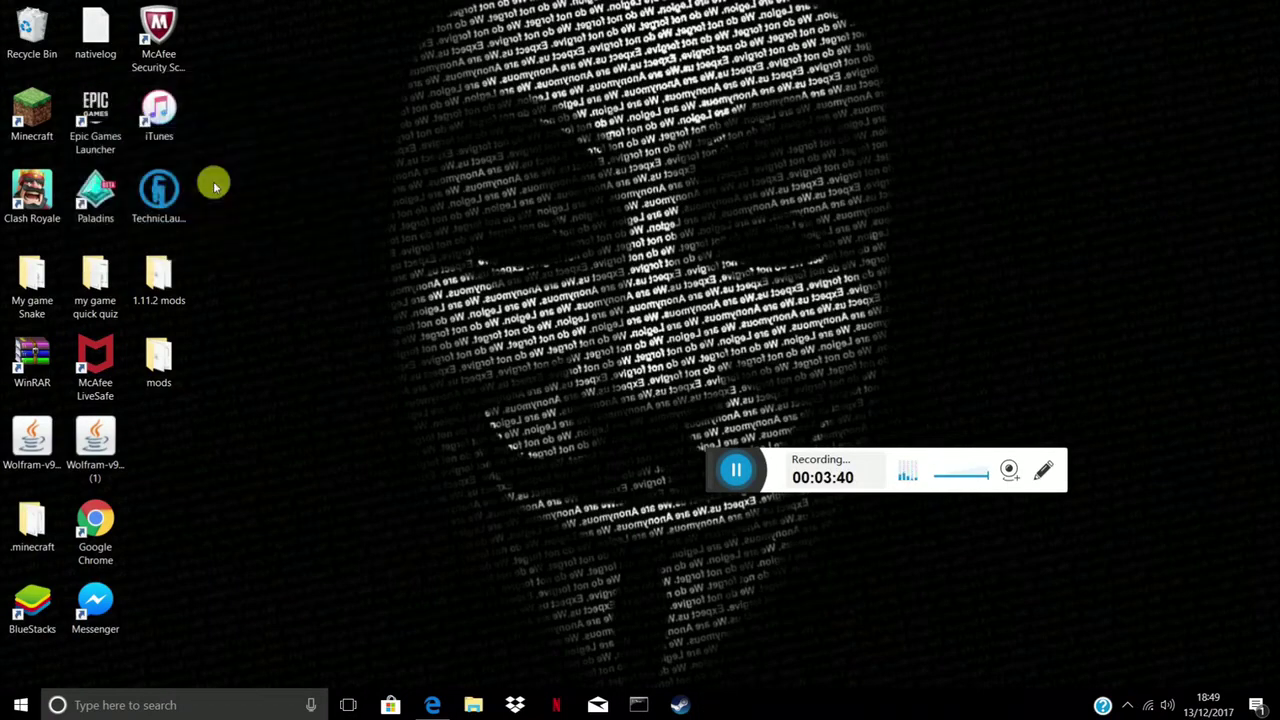
- Rearrange the desktop icons, moving both Wolfram-v9.5-MC1.12 files into a separate column
right_click(96, 443)
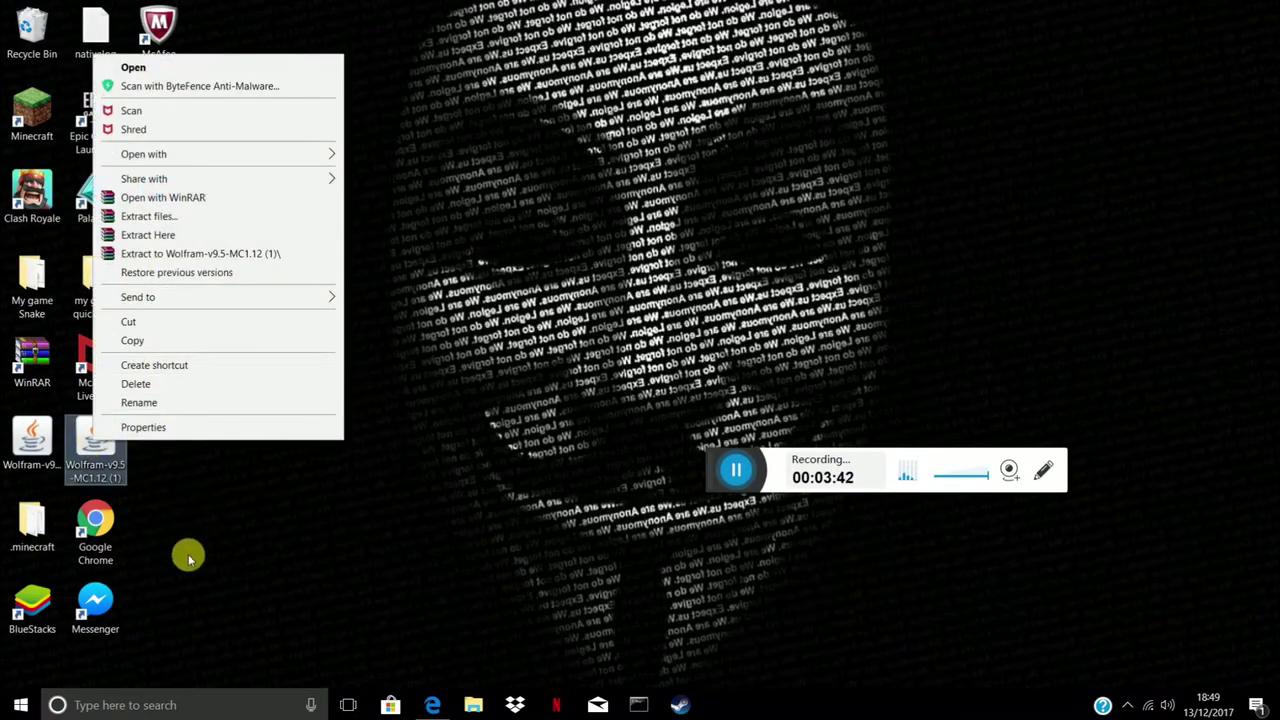
left_click(160, 535)
left_click_drag(96, 445, 38, 450)
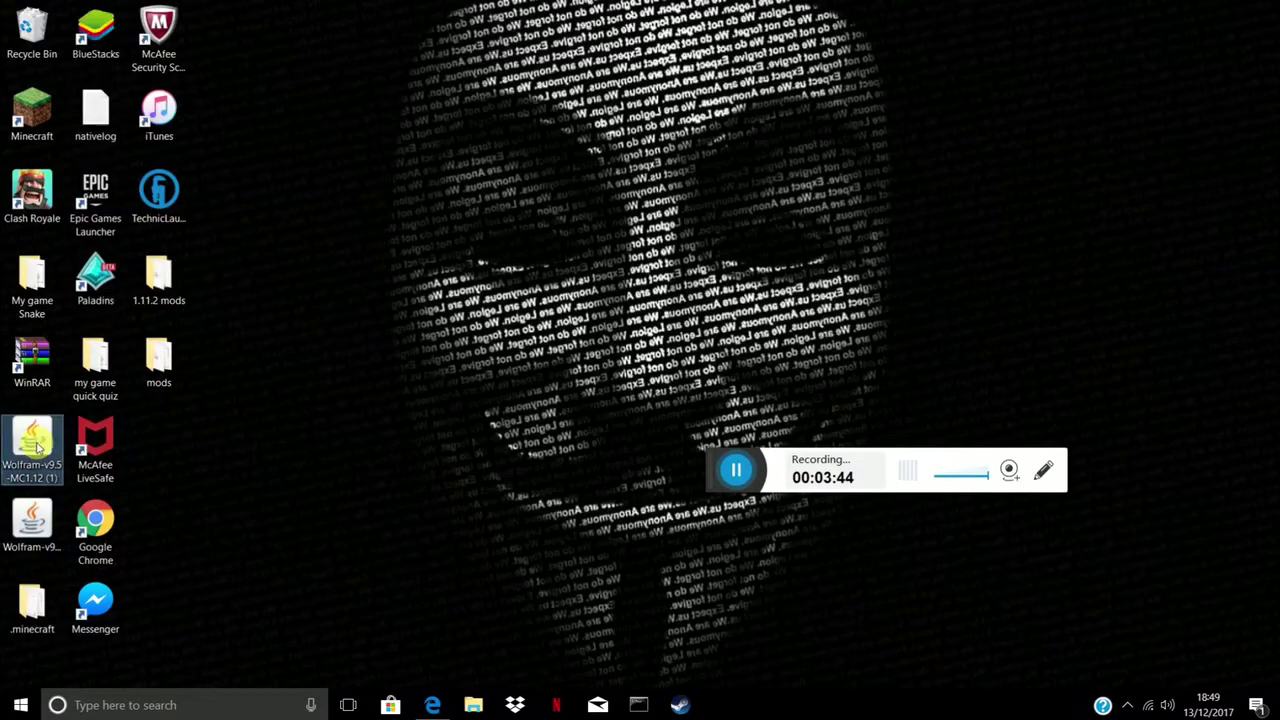
left_click_drag(30, 515, 286, 530)
left_click_drag(32, 450, 286, 450)
left_click_drag(80, 447, 45, 518)
left_click_drag(162, 540, 80, 540)
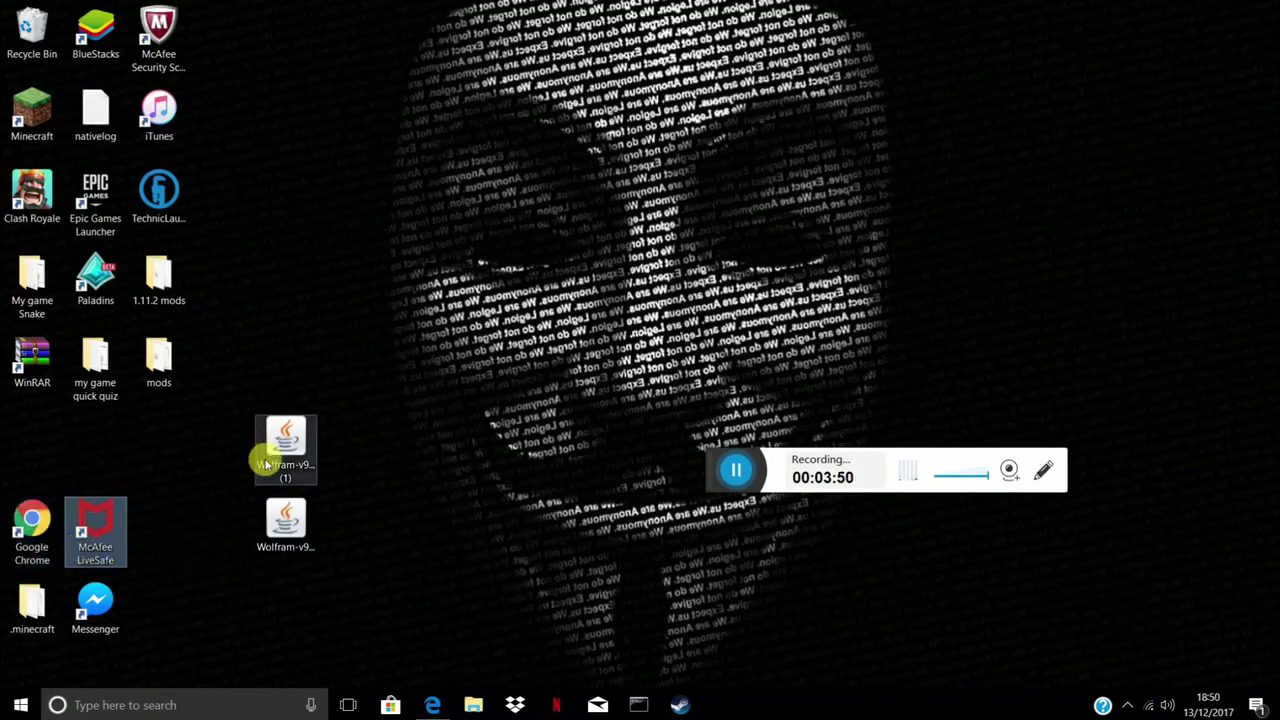
- Delete both Wolfram-v9.5-MC1.12 download files from the desktop
right_click(270, 522)
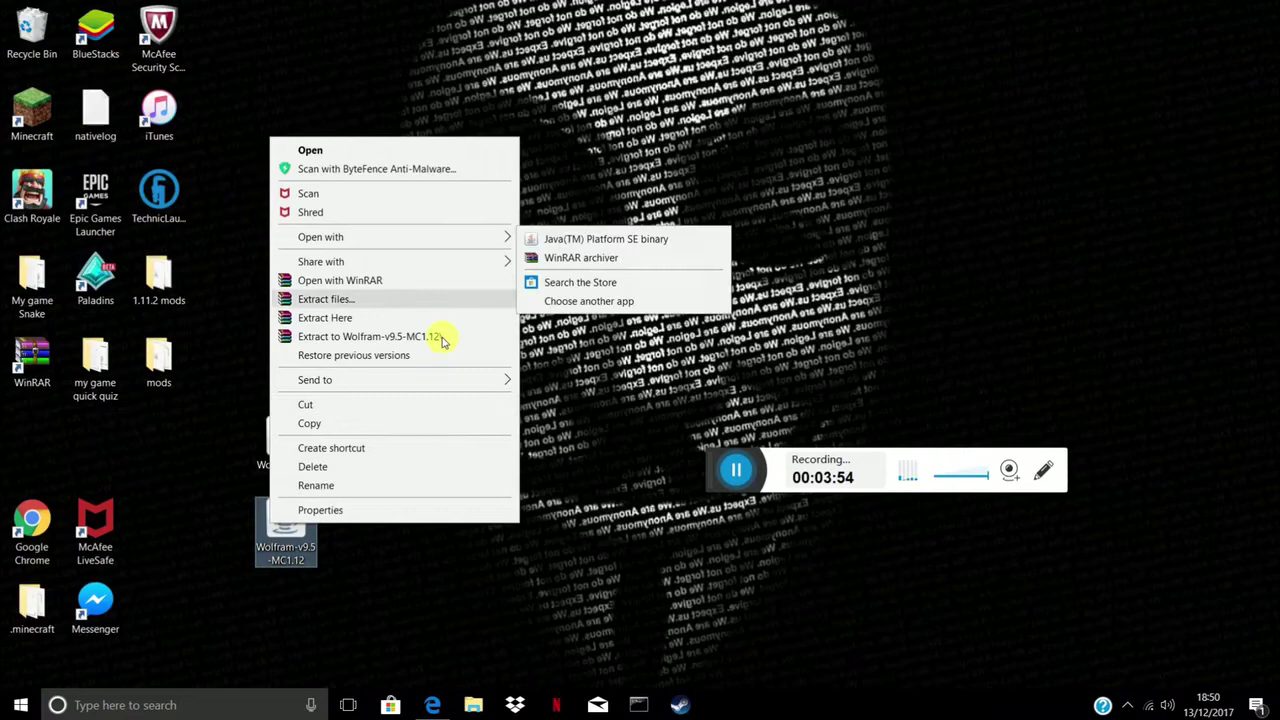
left_click(300, 466)
right_click(292, 470)
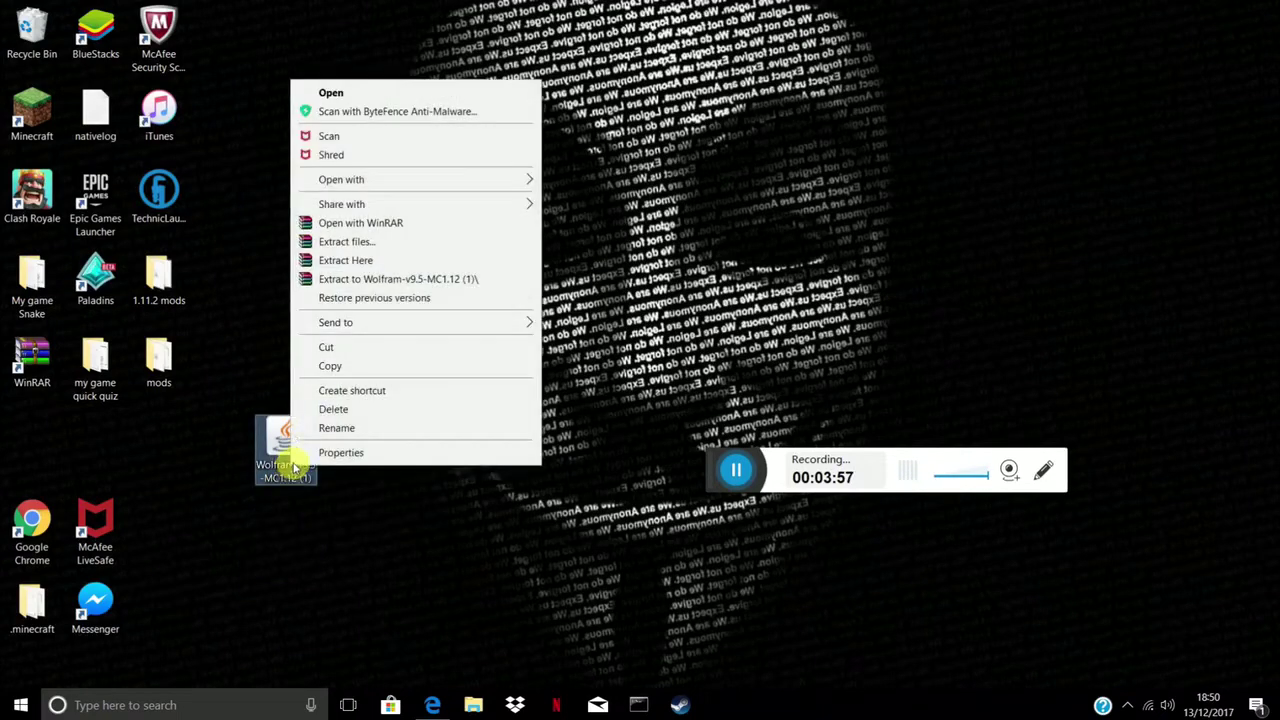
left_click(341, 408)
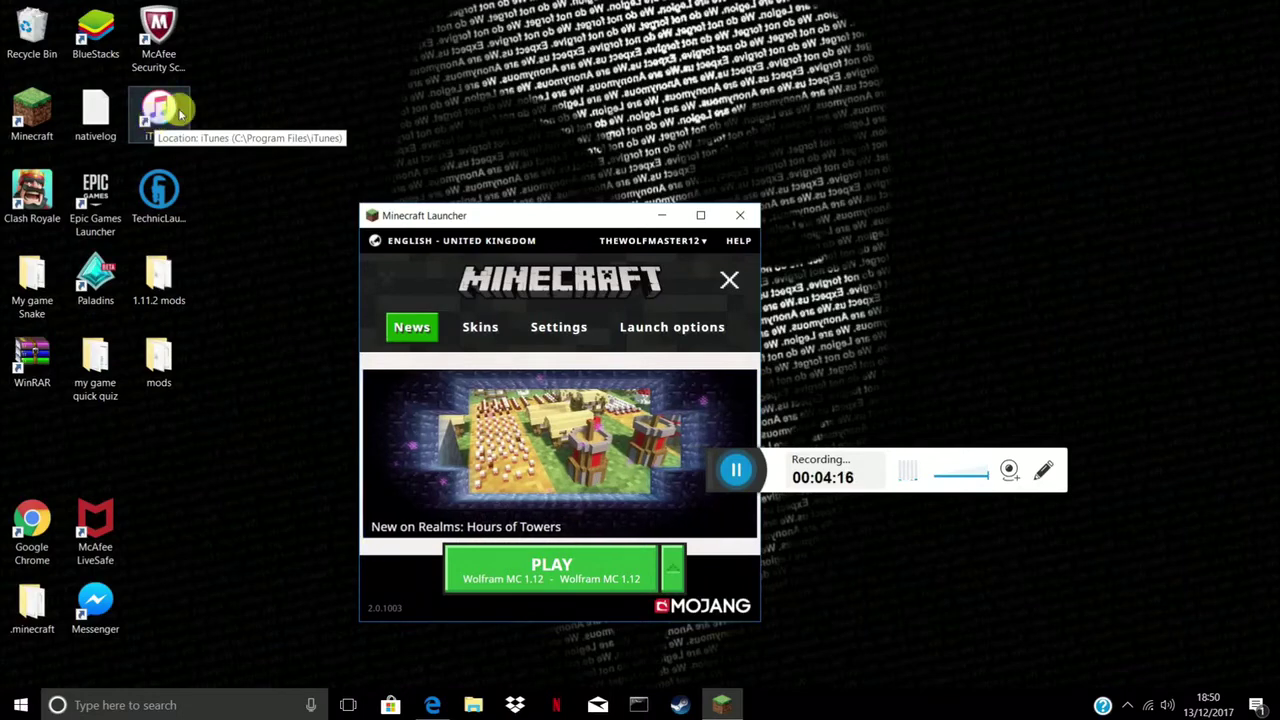
- Maximize the launcher and save a new launch configuration using release Wolfram MC 1.12
left_click(700, 215)
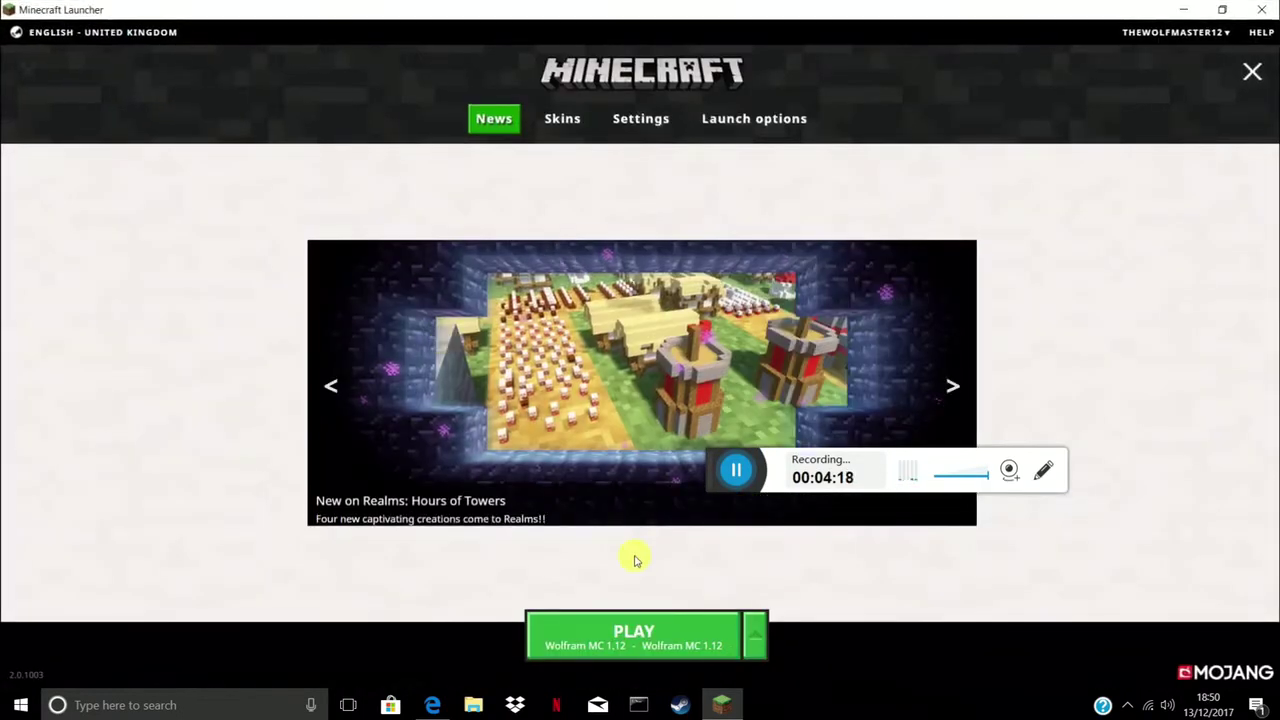
left_click(755, 636)
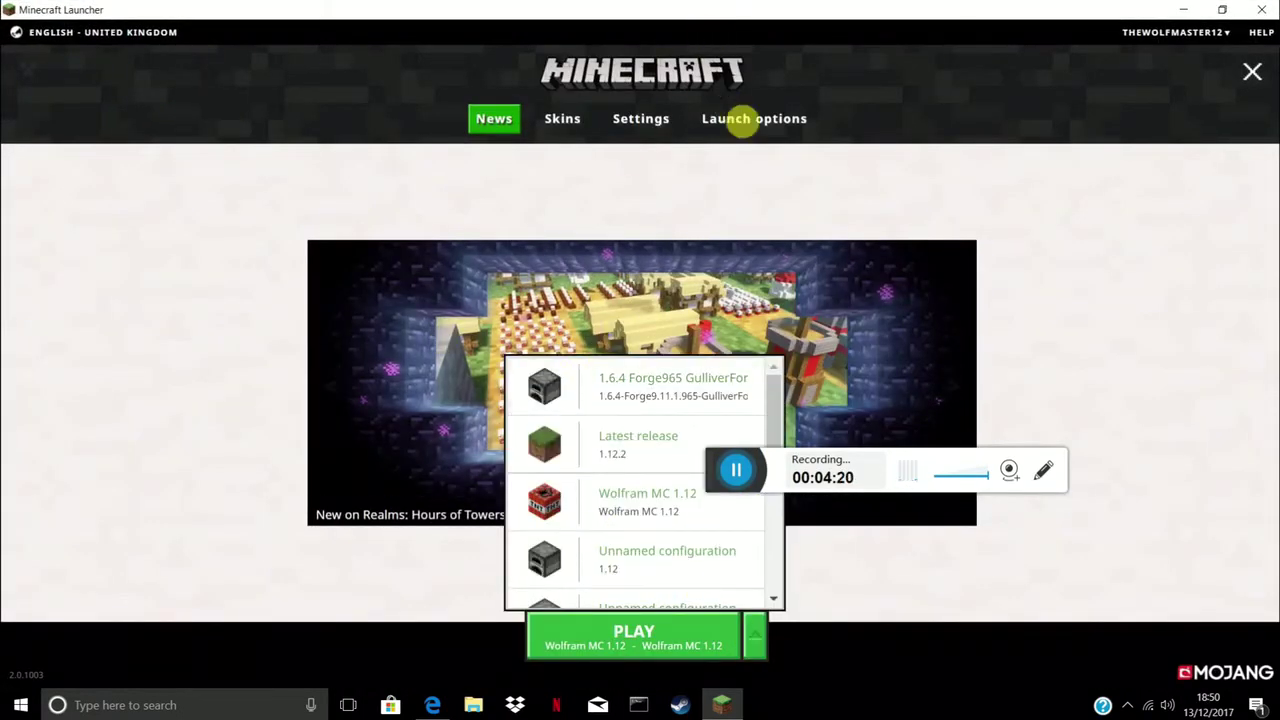
left_click(745, 119)
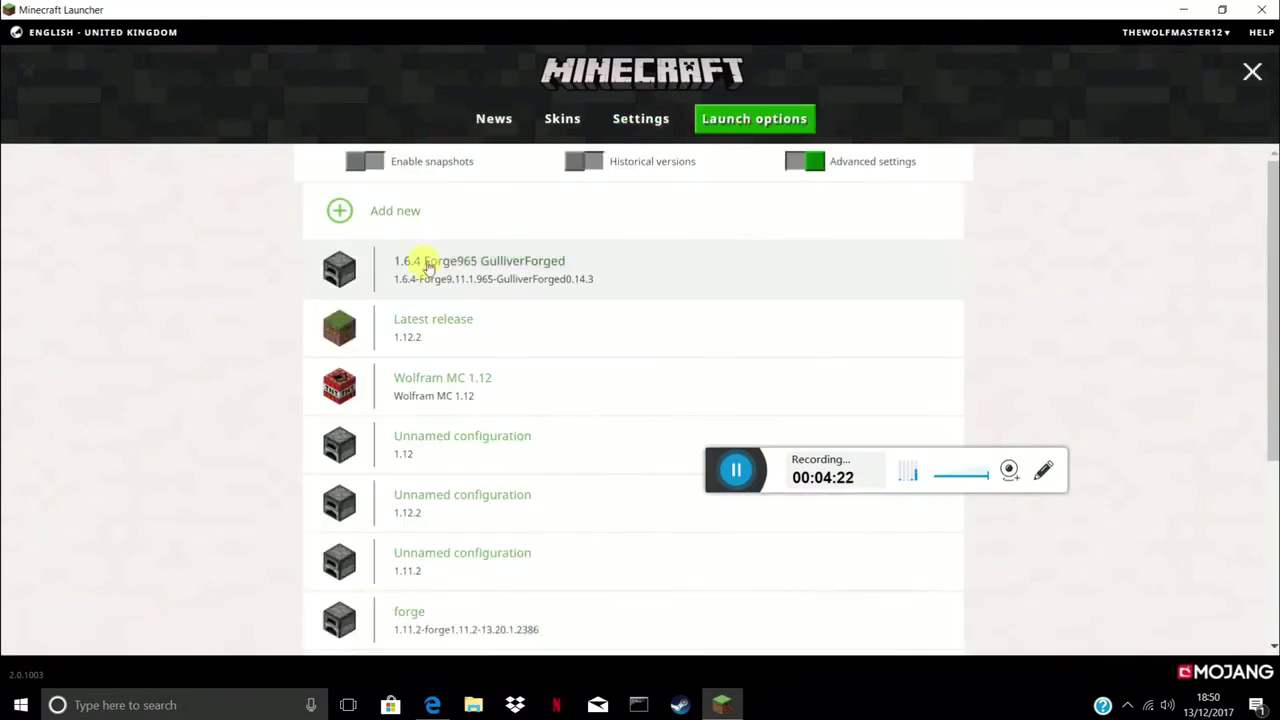
left_click(394, 222)
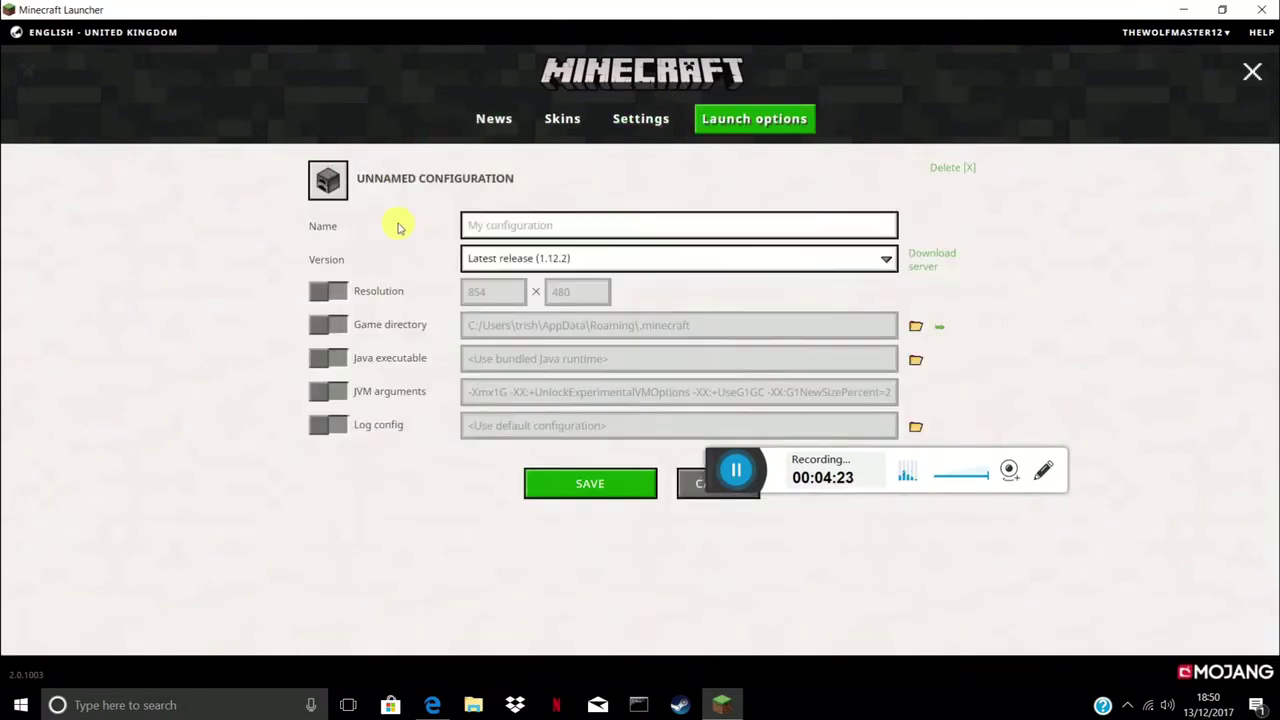
left_click(484, 261)
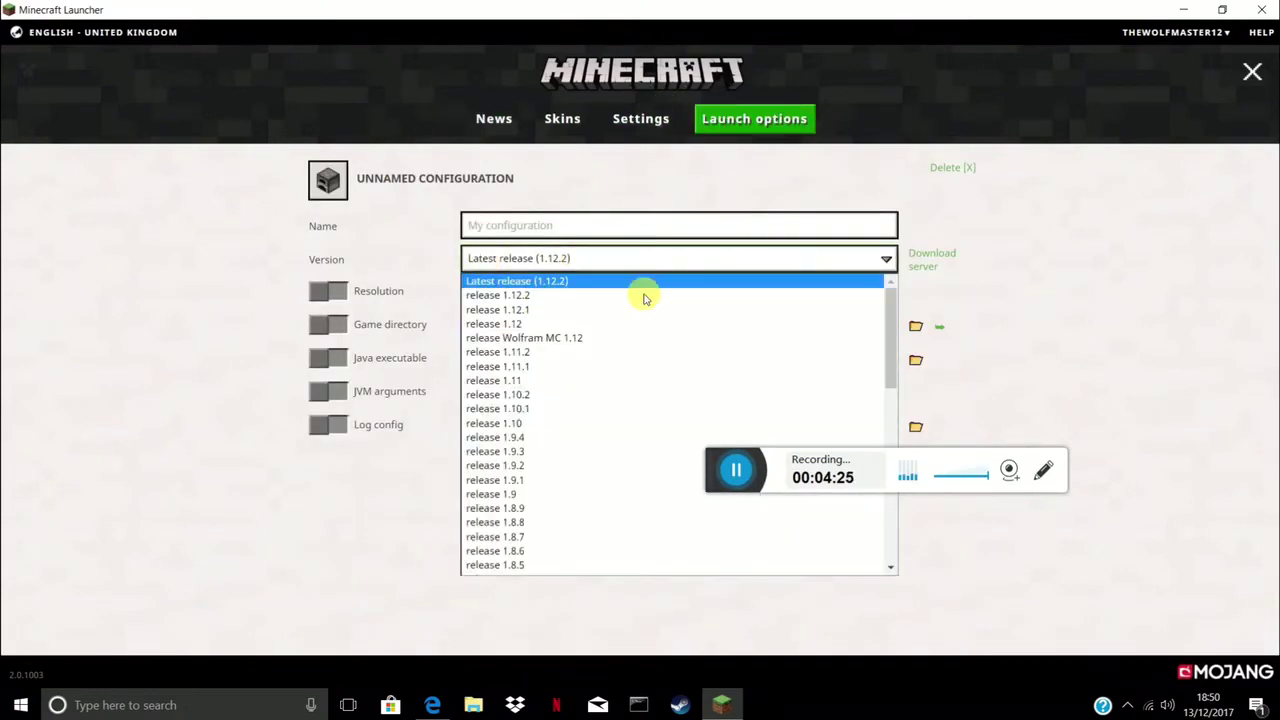
left_click(536, 339)
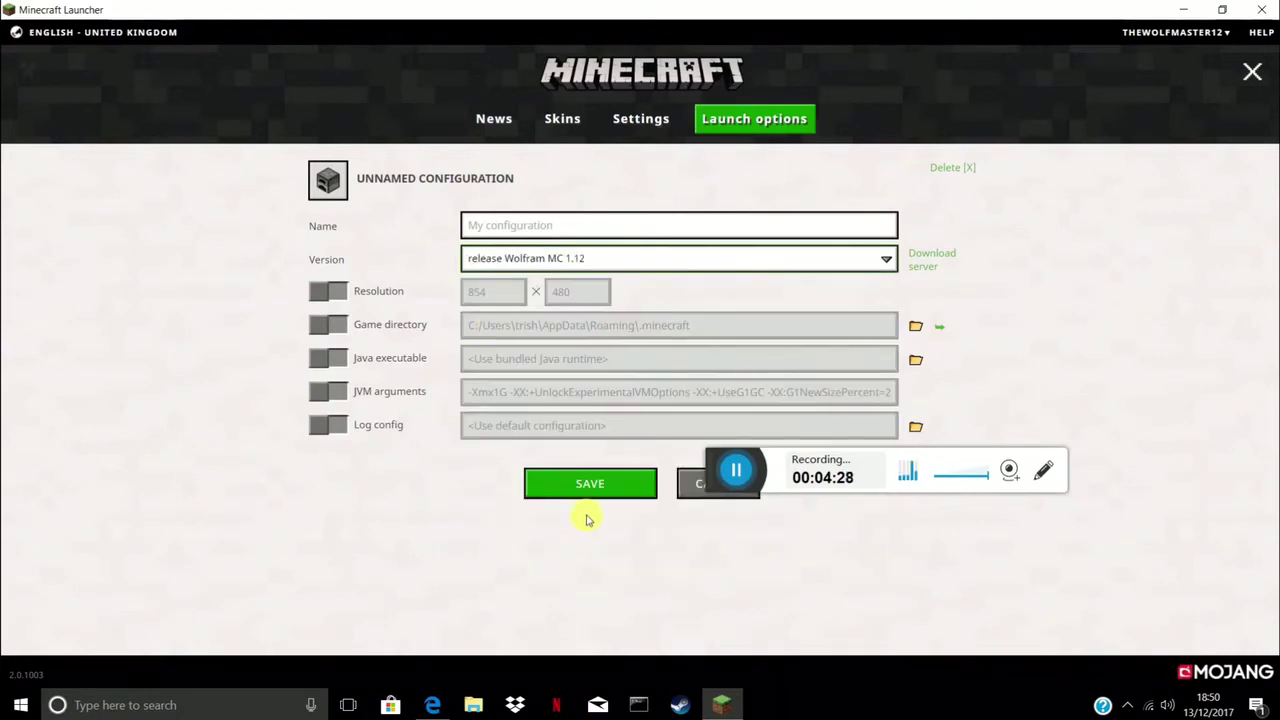
left_click(565, 480)
- Back on the News page, choose the Wolfram MC 1.12 profile and launch the game
left_click(492, 119)
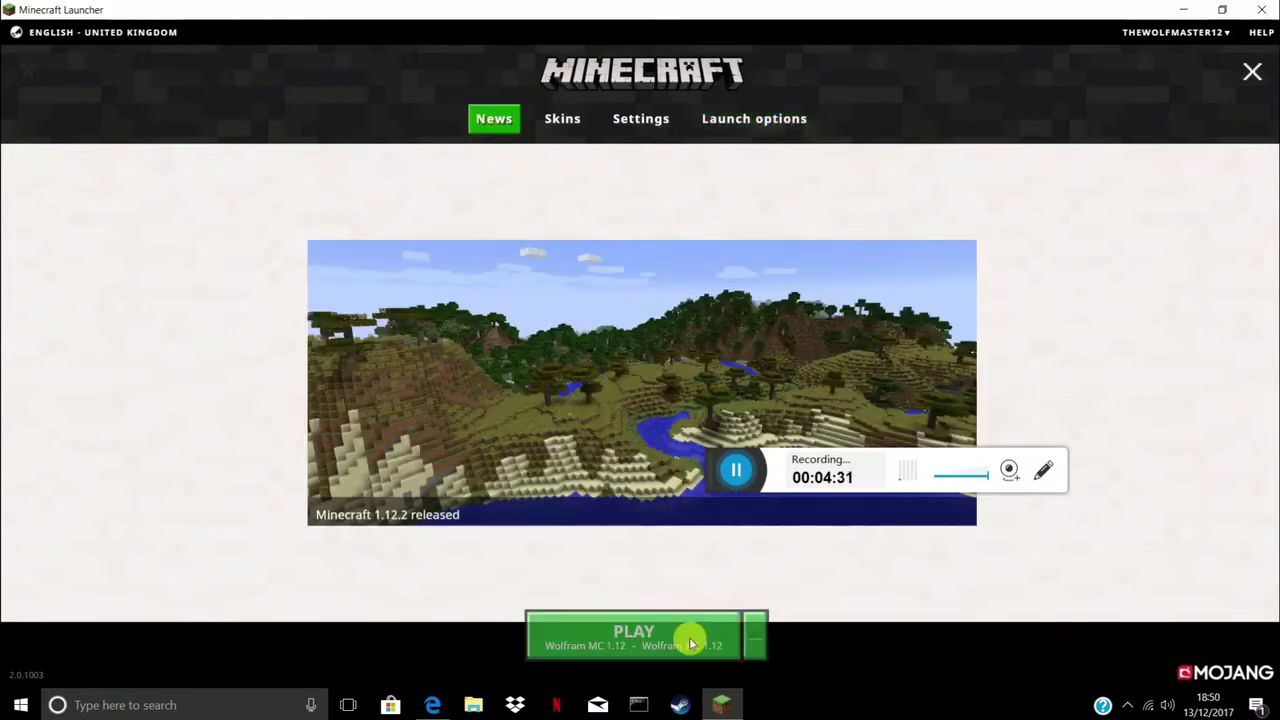
left_click(755, 636)
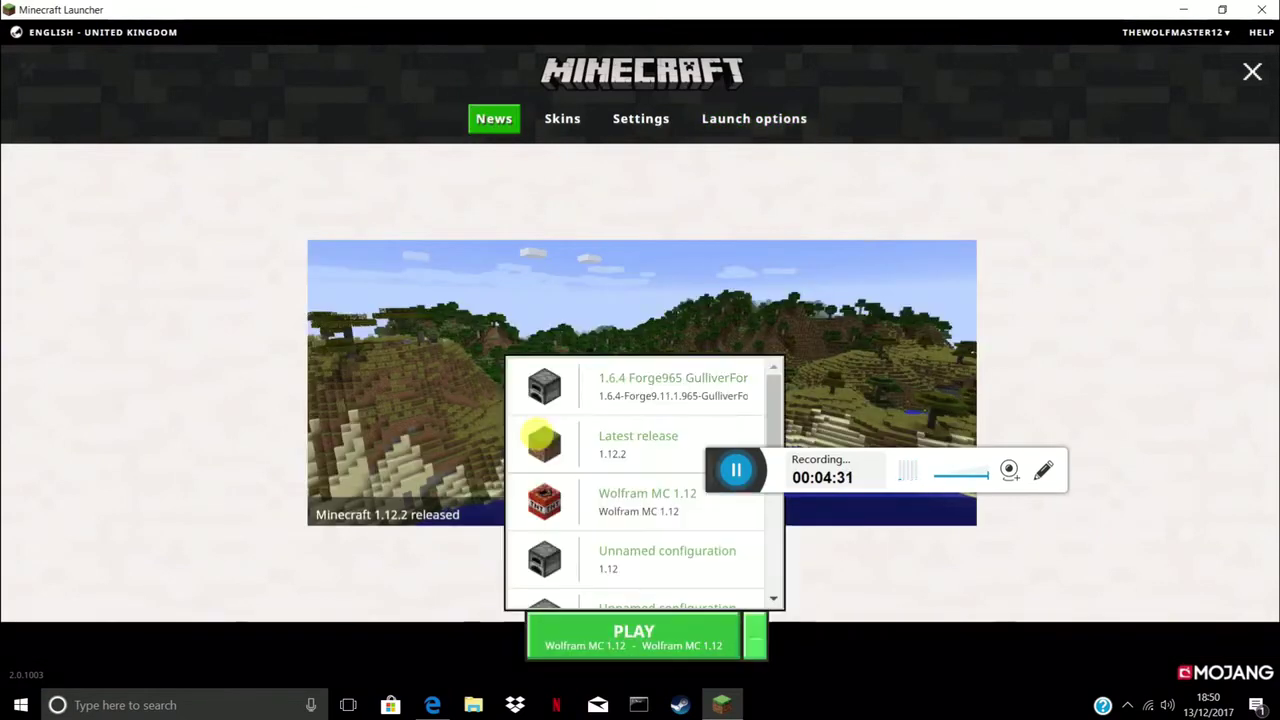
left_click(589, 511)
left_click(580, 620)
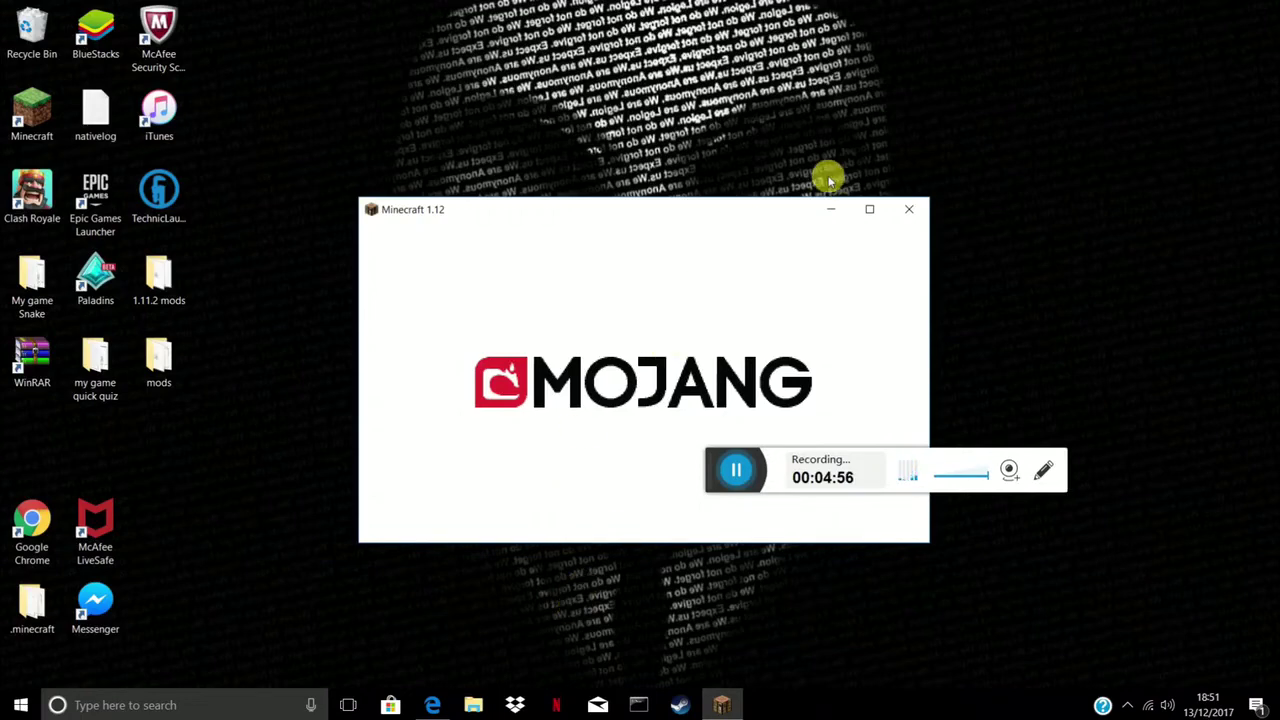
- Maximize the Minecraft game window
left_click(868, 208)
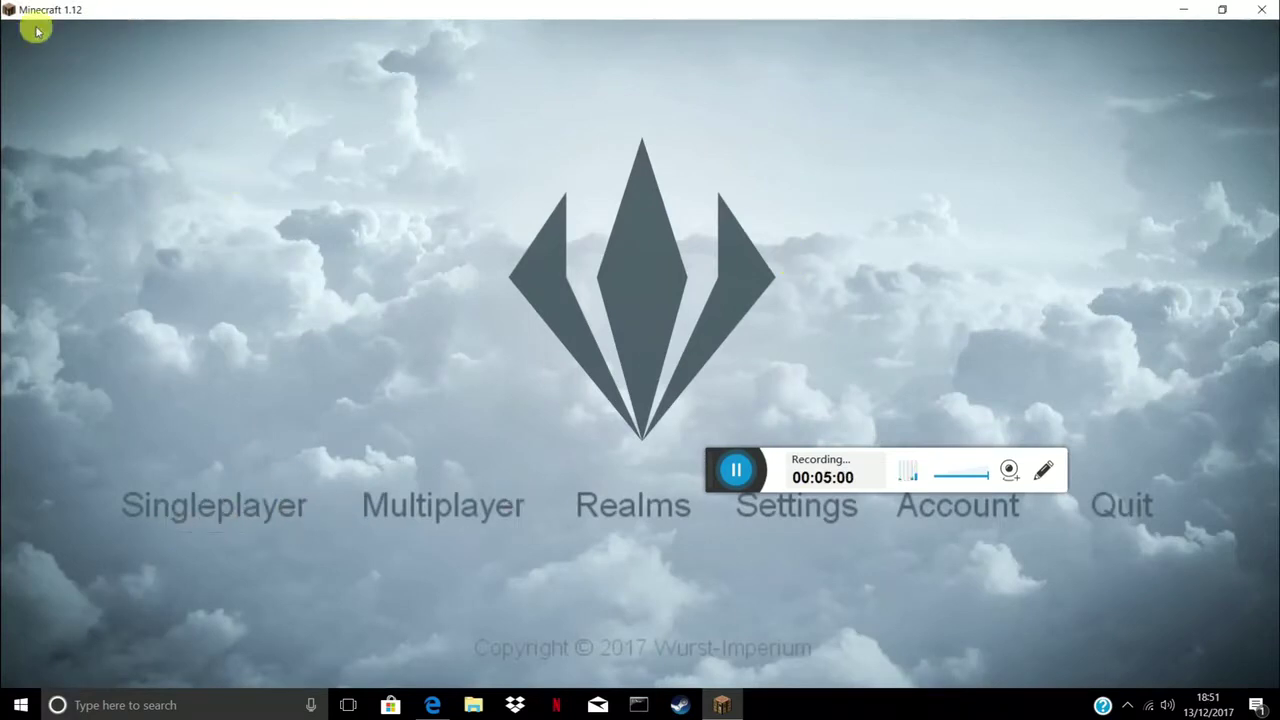
left_click_drag(97, 7, 358, 20)
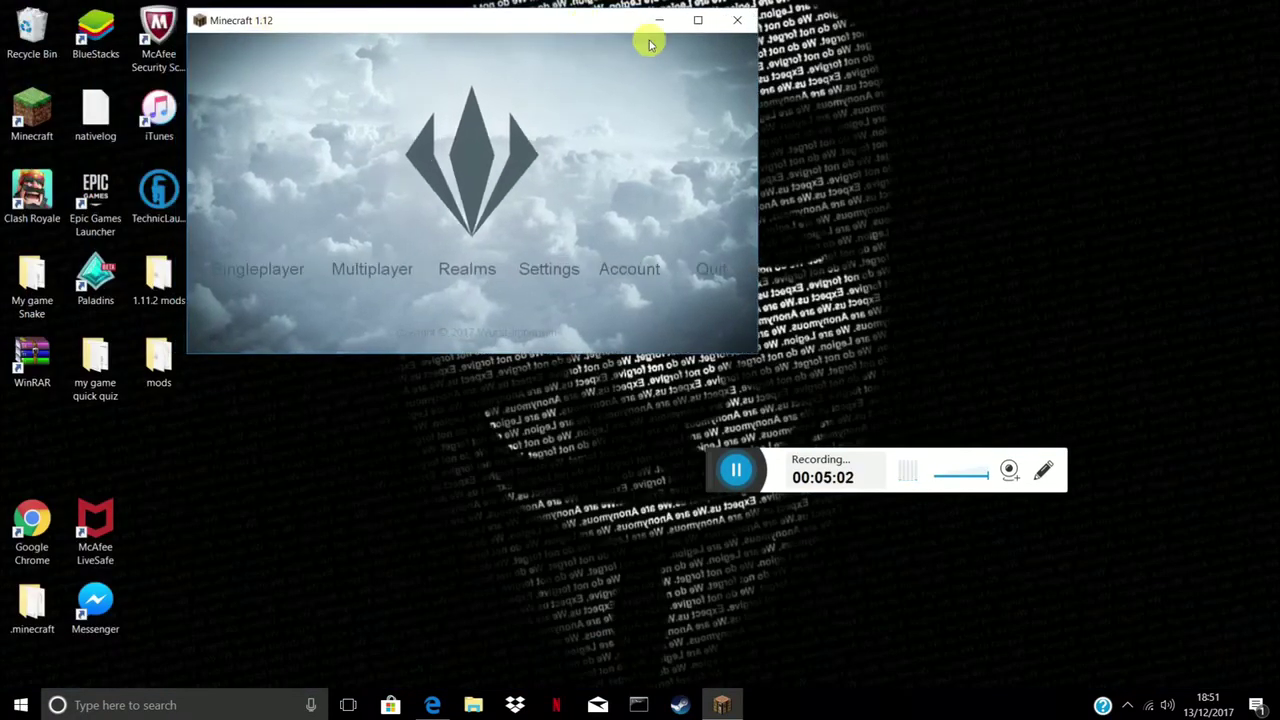
left_click(699, 20)
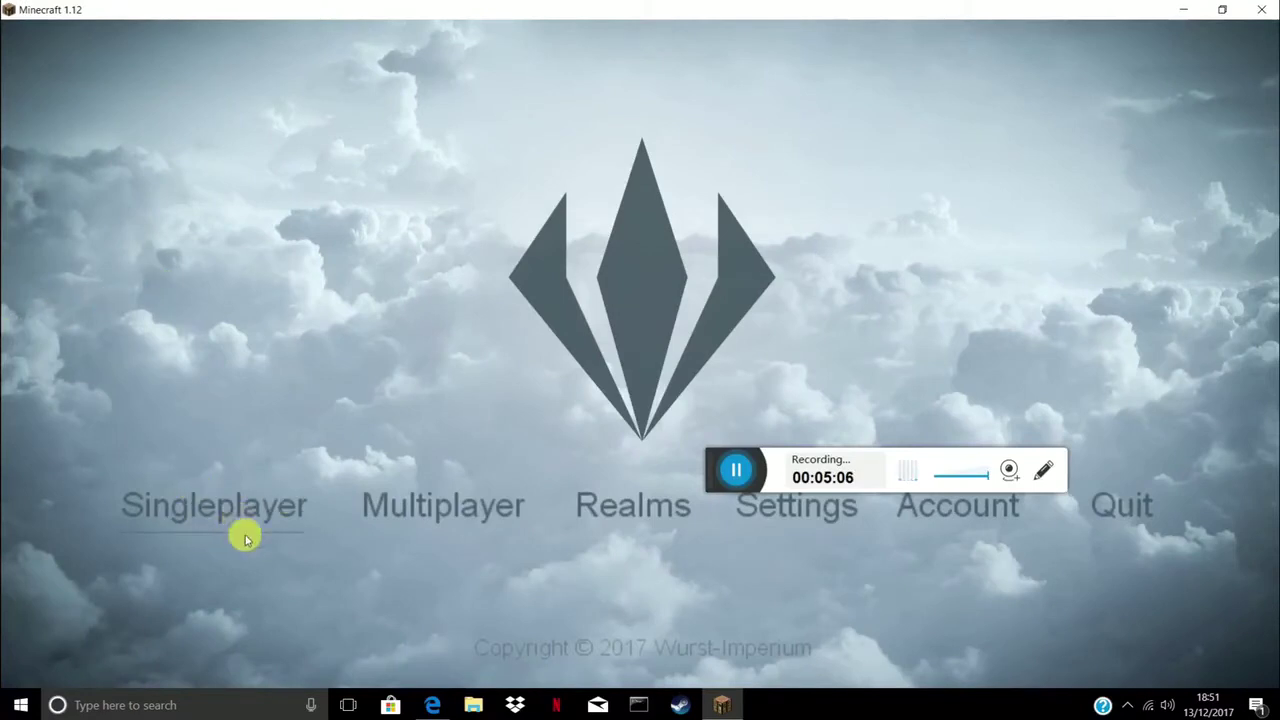
- Look at the test mod menu singleplayer world, then join Mineplex from the multiplayer list
left_click(263, 506)
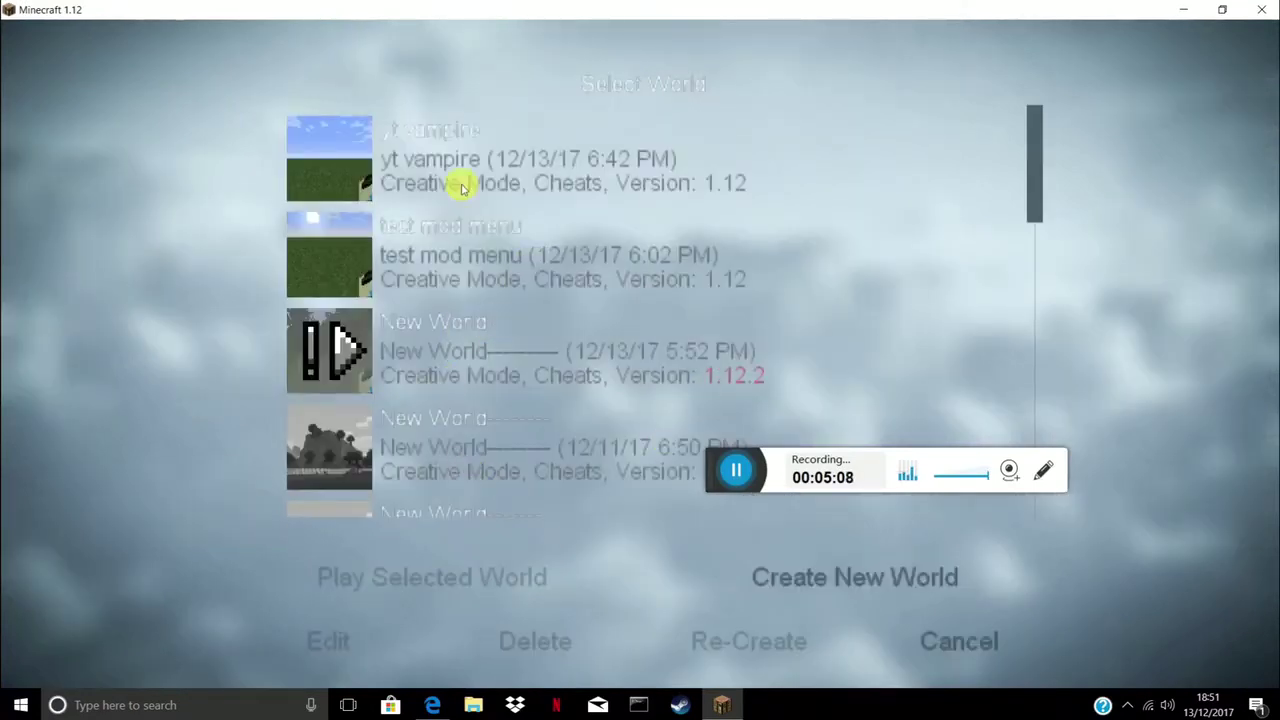
left_click(473, 243)
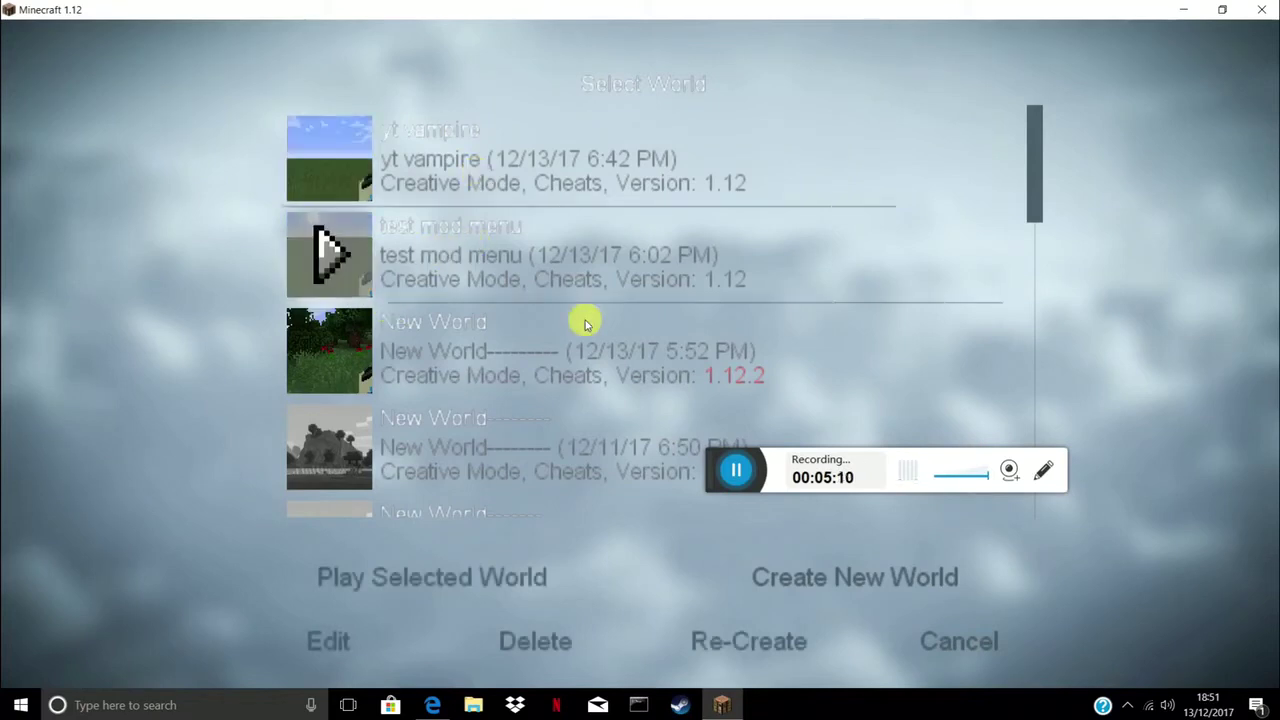
left_click(968, 645)
left_click(437, 505)
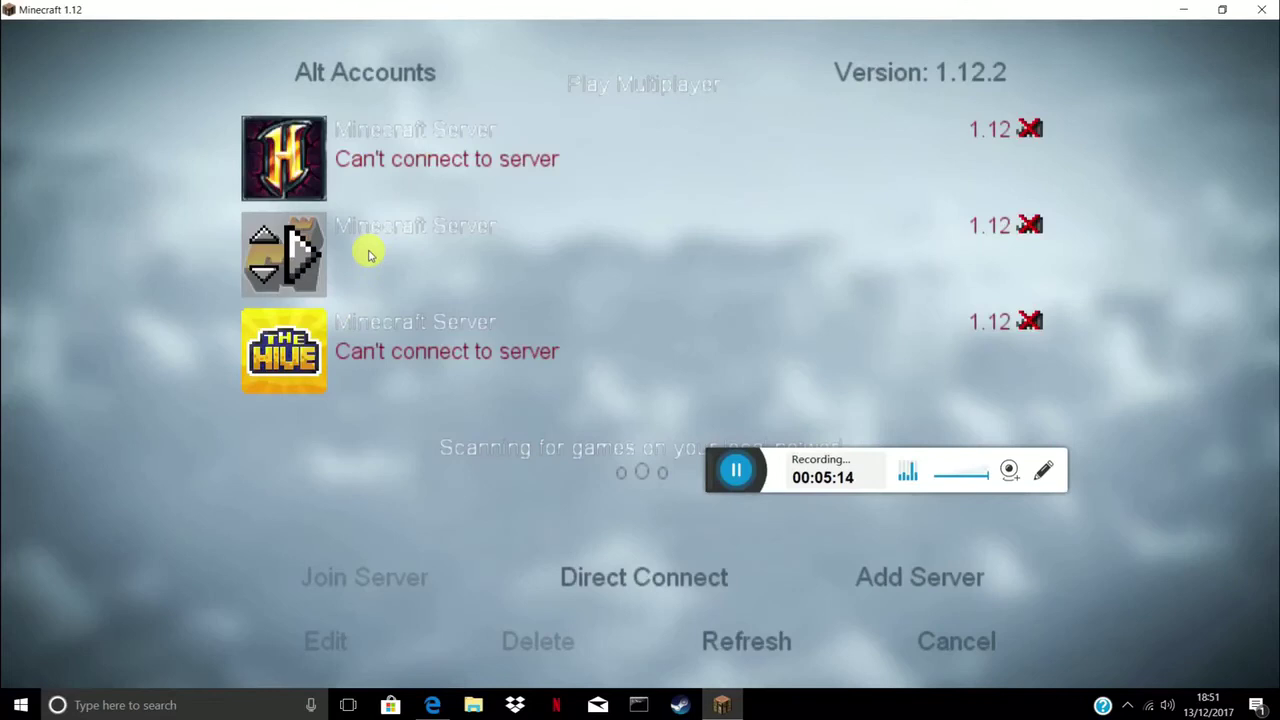
double_click(394, 240)
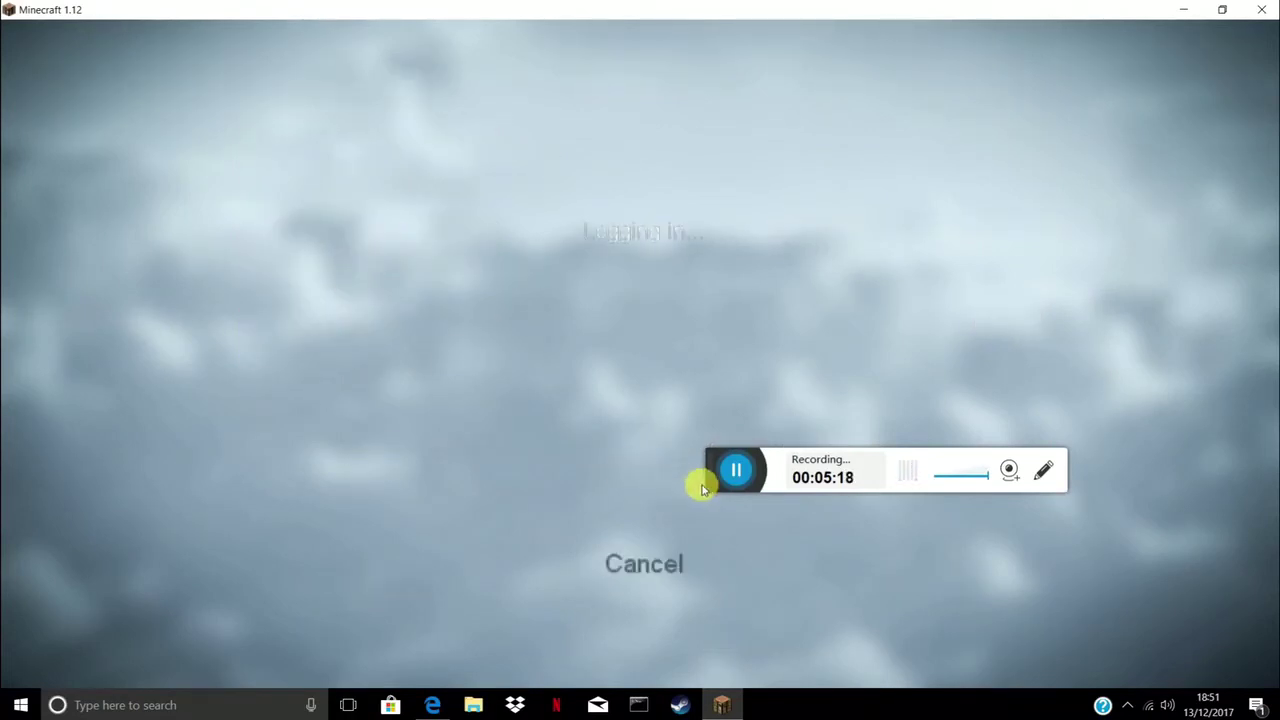
- Reconnect to Mineplex, then return to the main menu after the 5.0-day ban refusal
left_click_drag(702, 487, 829, 530)
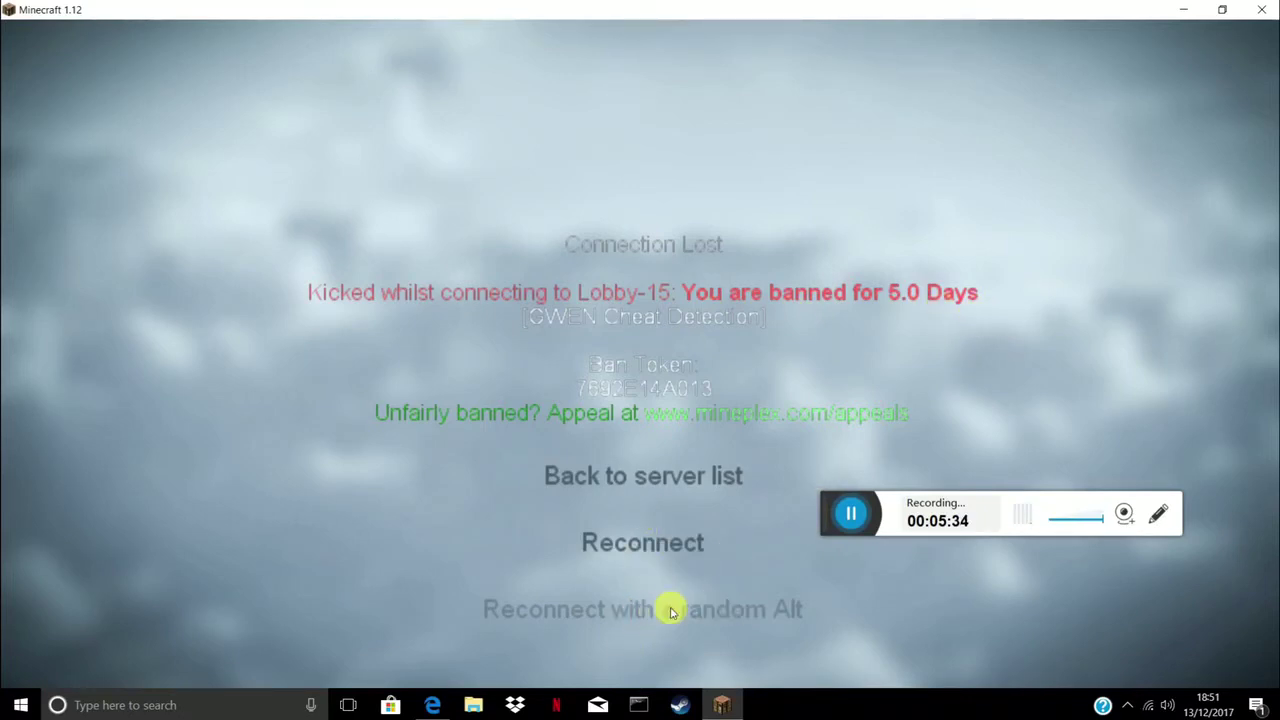
left_click(651, 566)
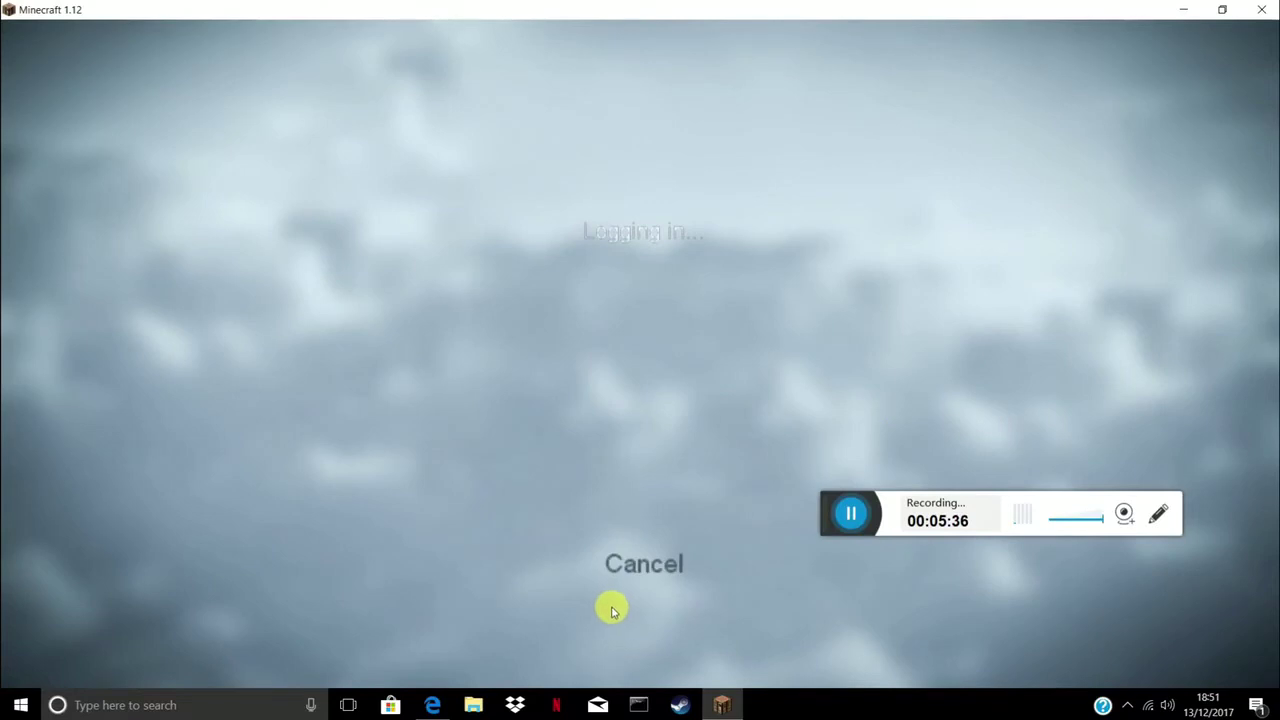
key("Escape")
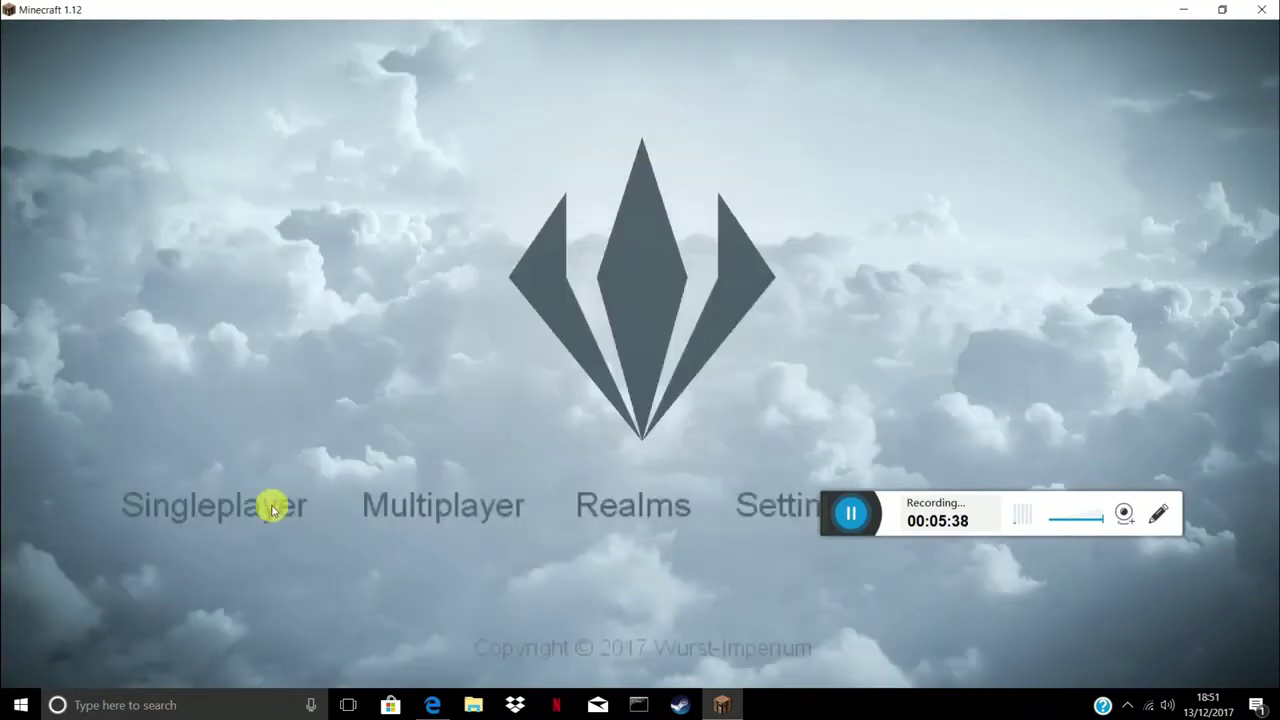
- Load the test mod menu singleplayer world and choose Back to Game
left_click(263, 503)
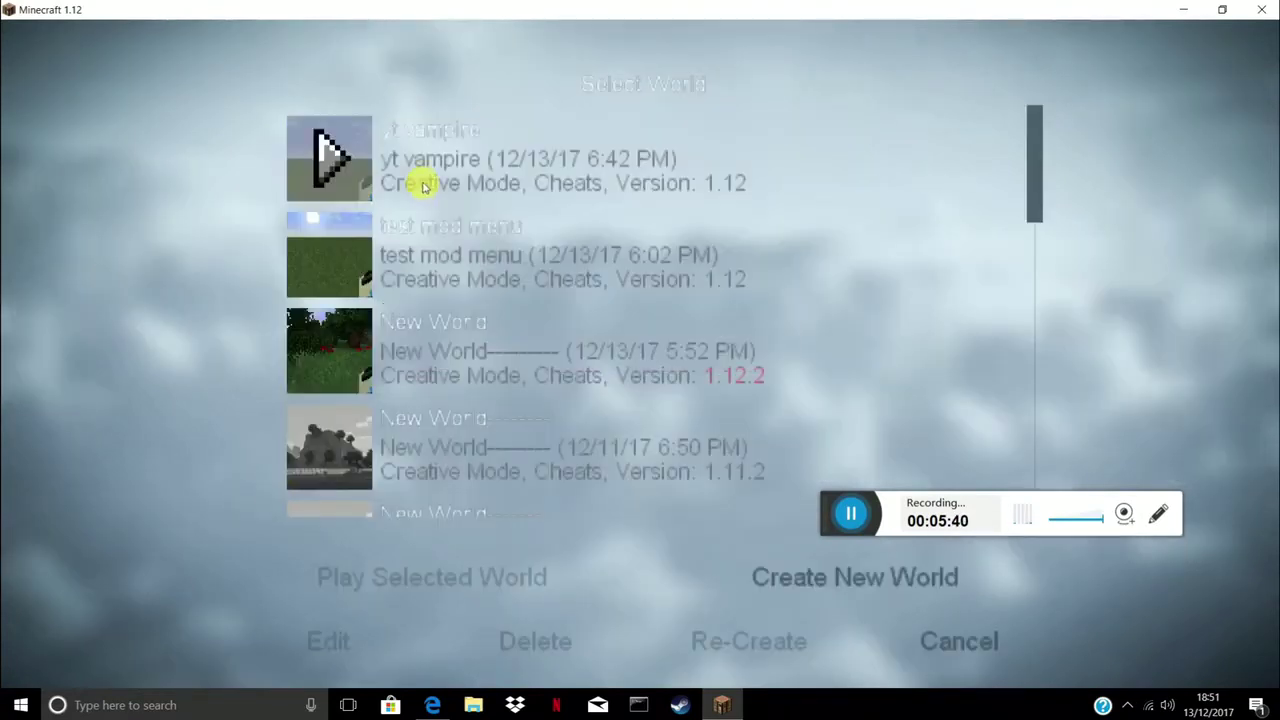
left_click(493, 274)
left_click(562, 587)
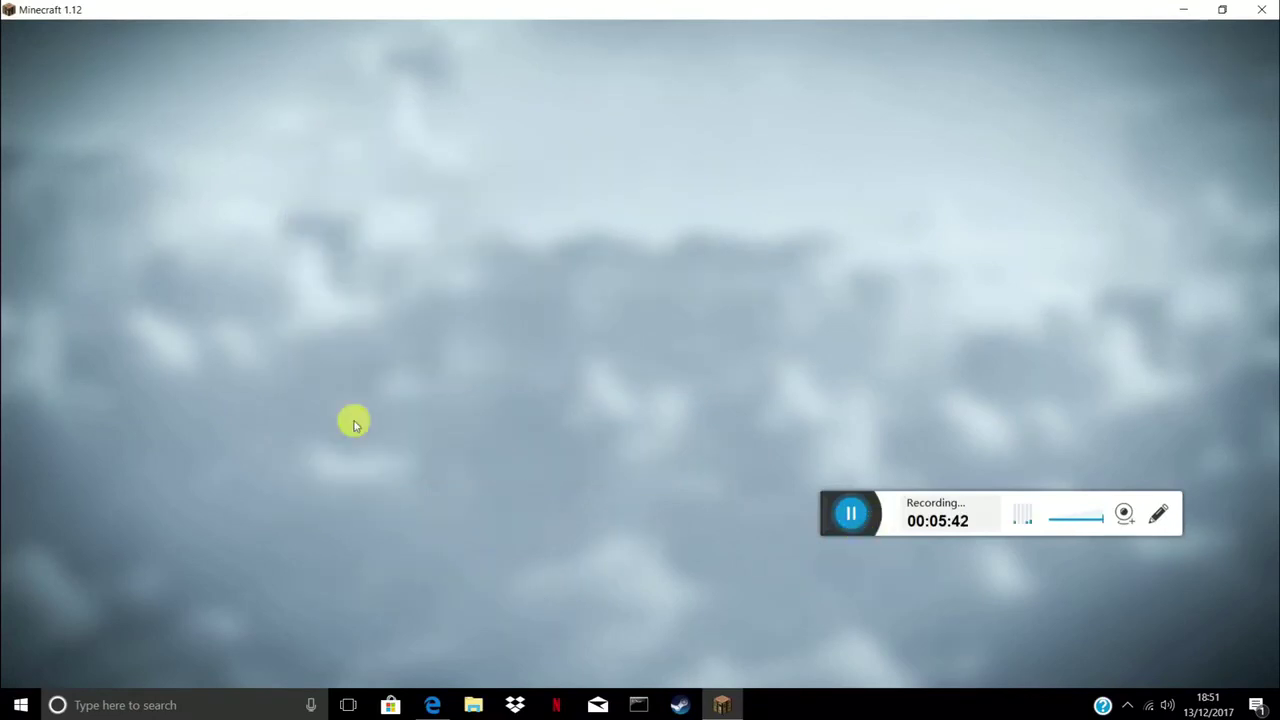
left_click_drag(829, 517, 831, 548)
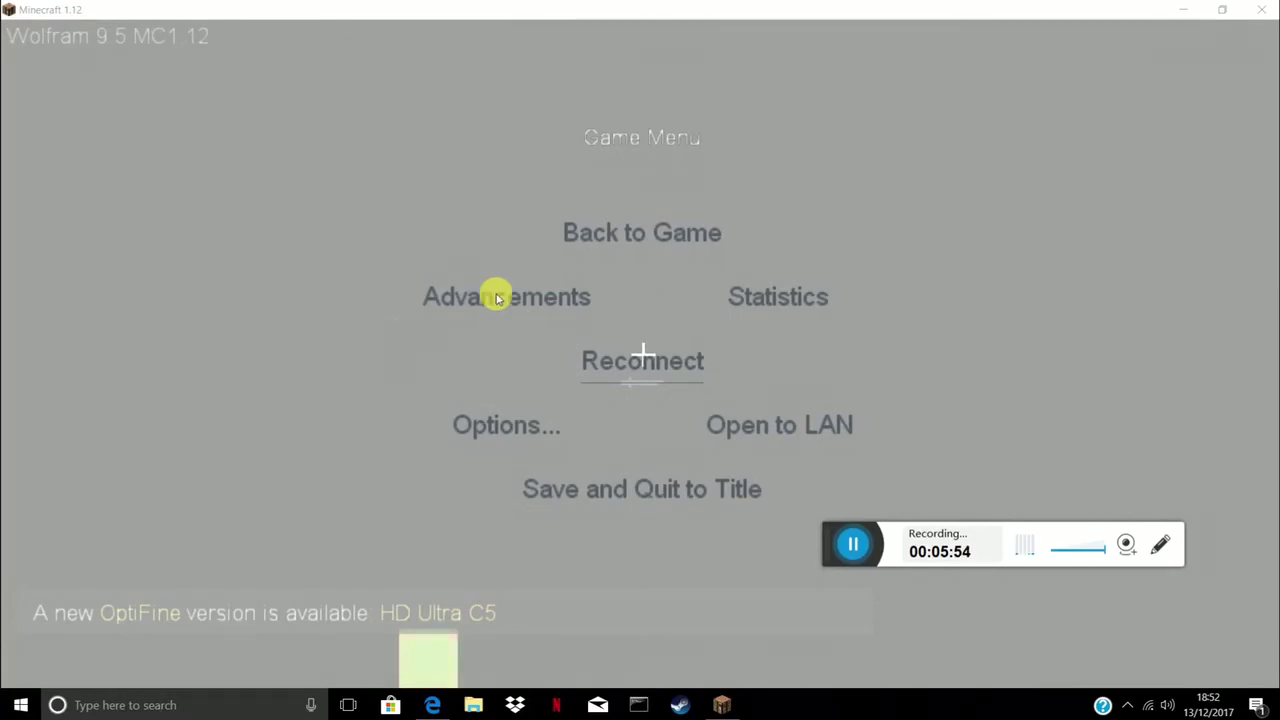
left_click(686, 240)
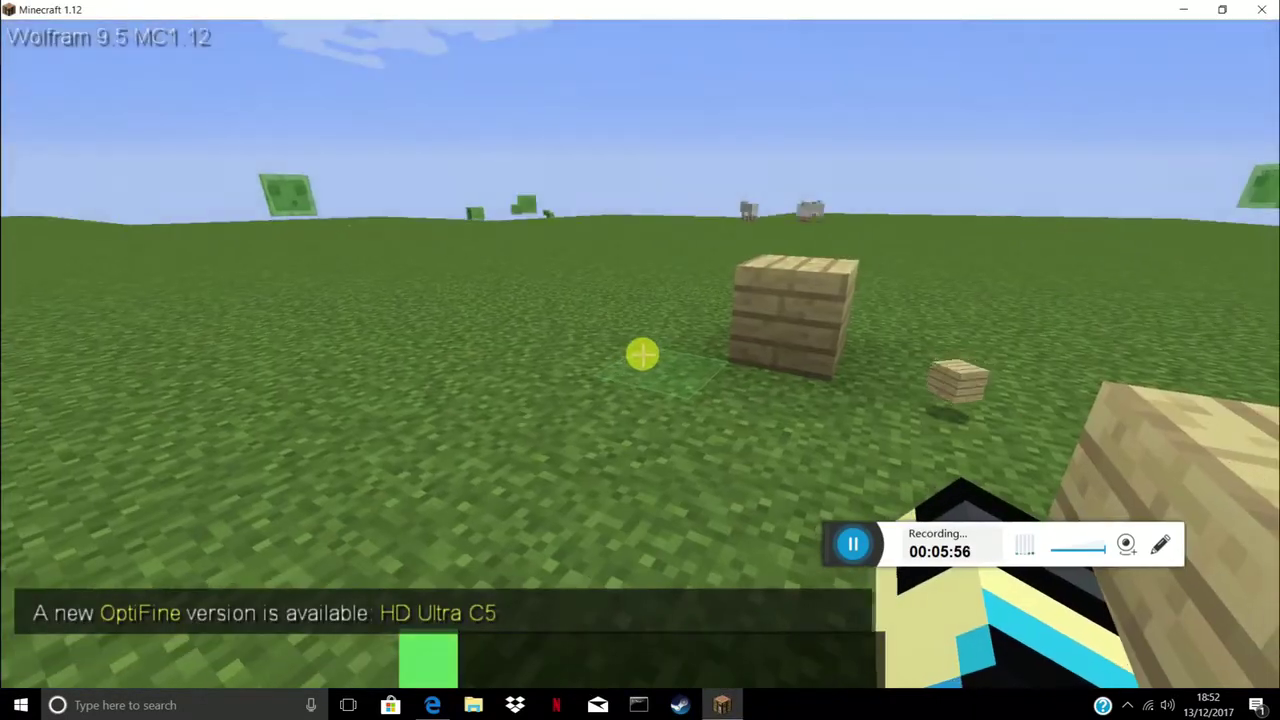
- In the Wolfram click GUI, view the Player modules AutoSteal, AutoEat and Enhance, then collapse and exit
key("Shift_R")
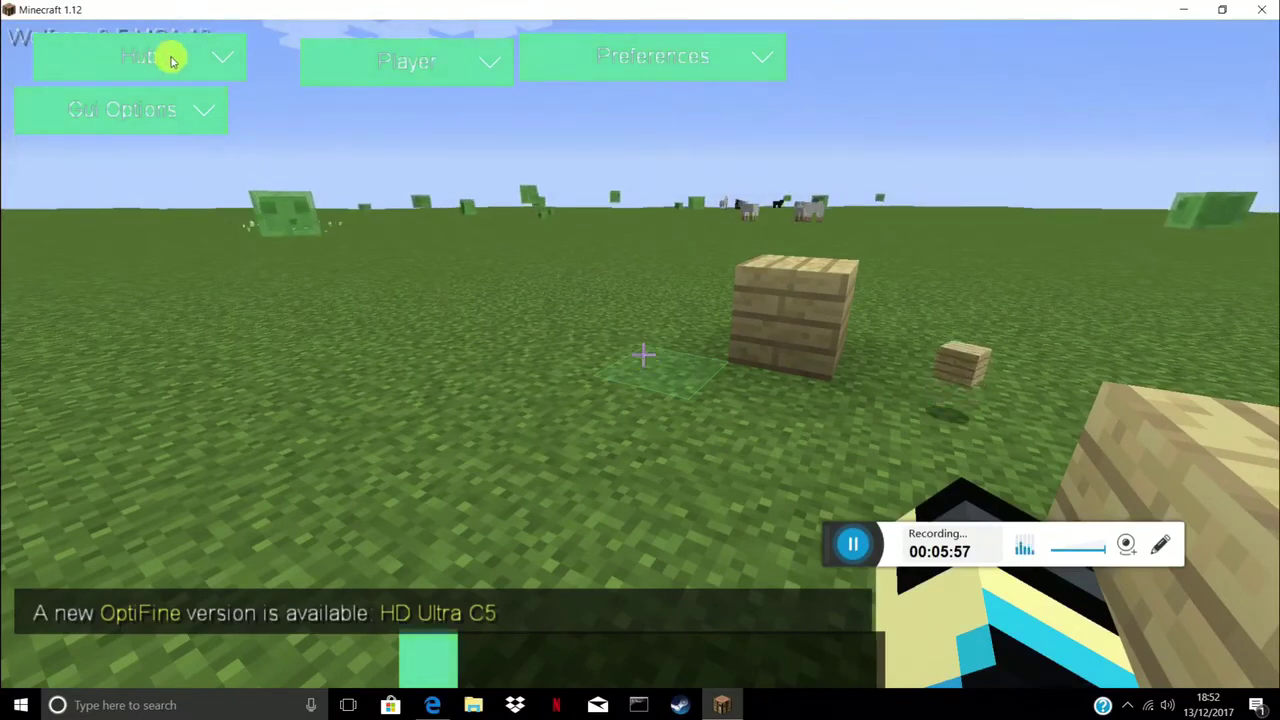
left_click(206, 57)
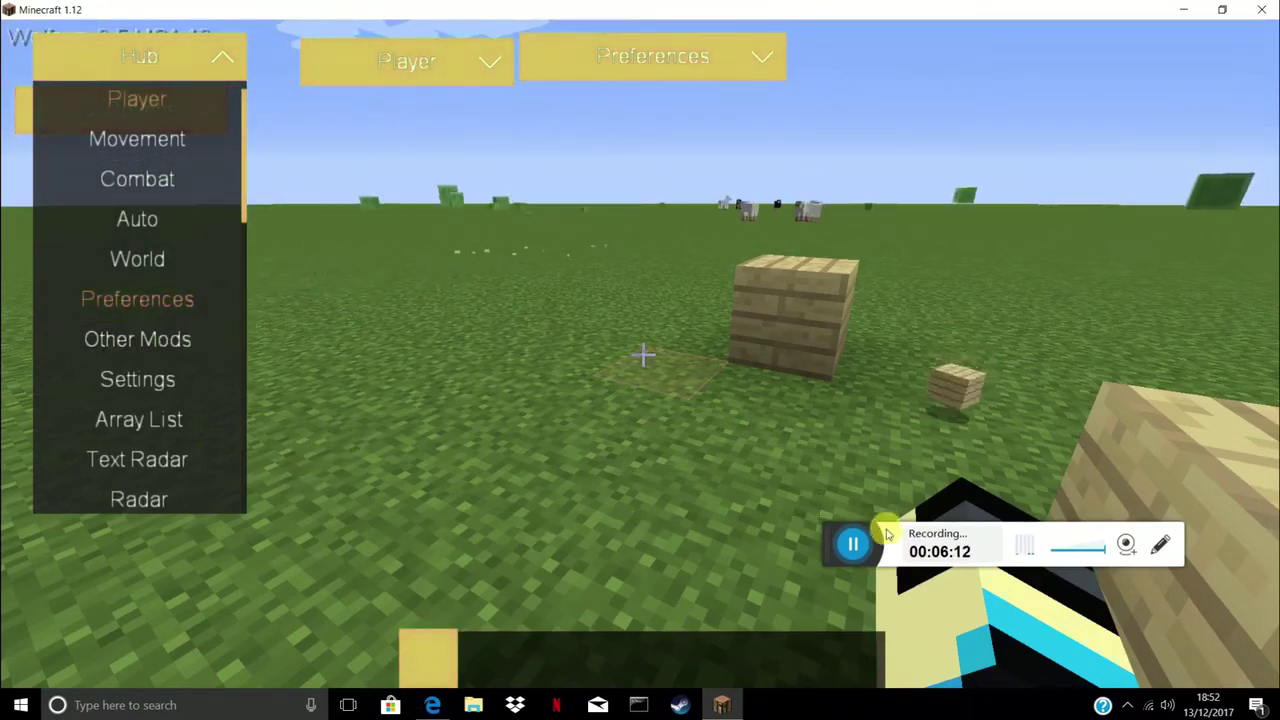
left_click_drag(885, 529, 522, 594)
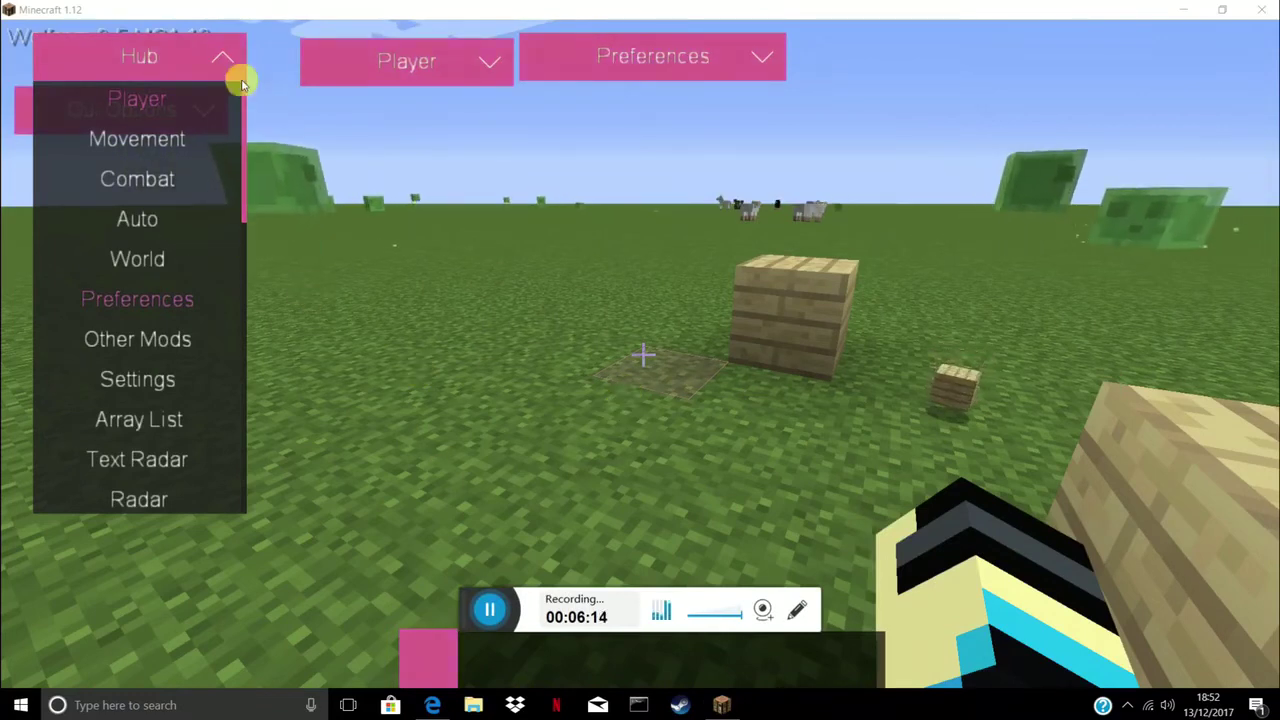
left_click(105, 99)
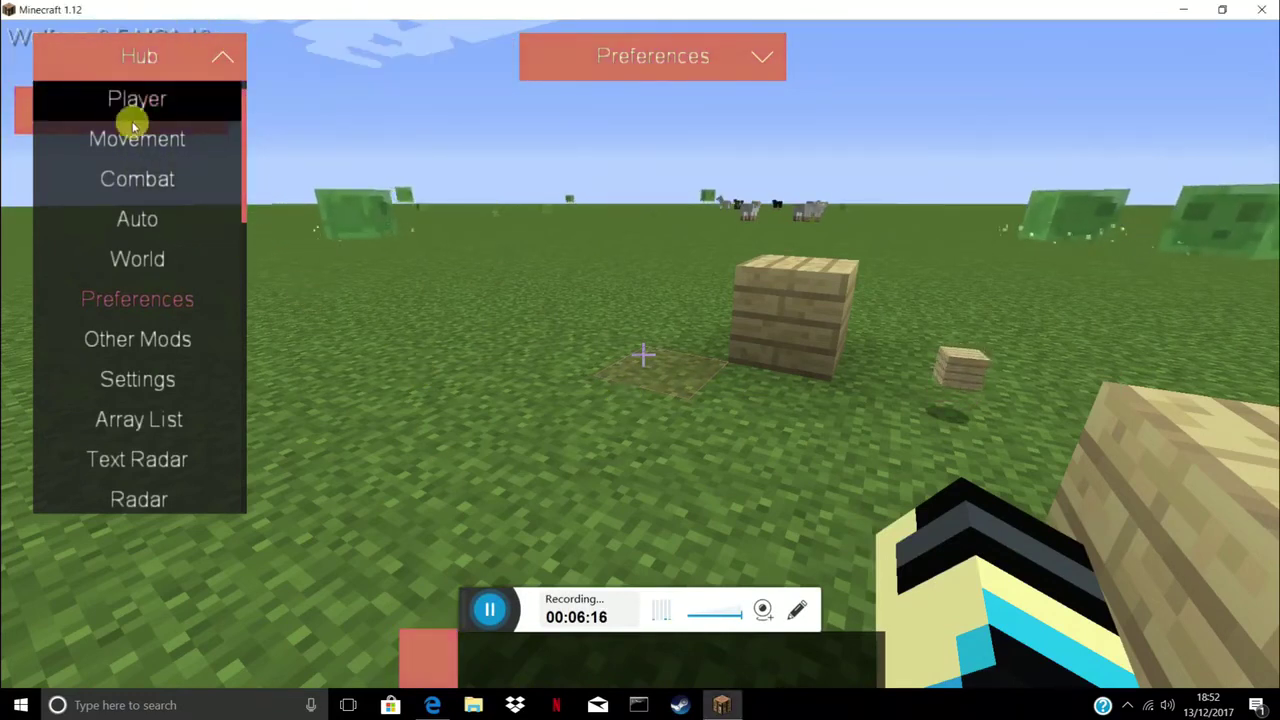
left_click(145, 297)
left_click(154, 100)
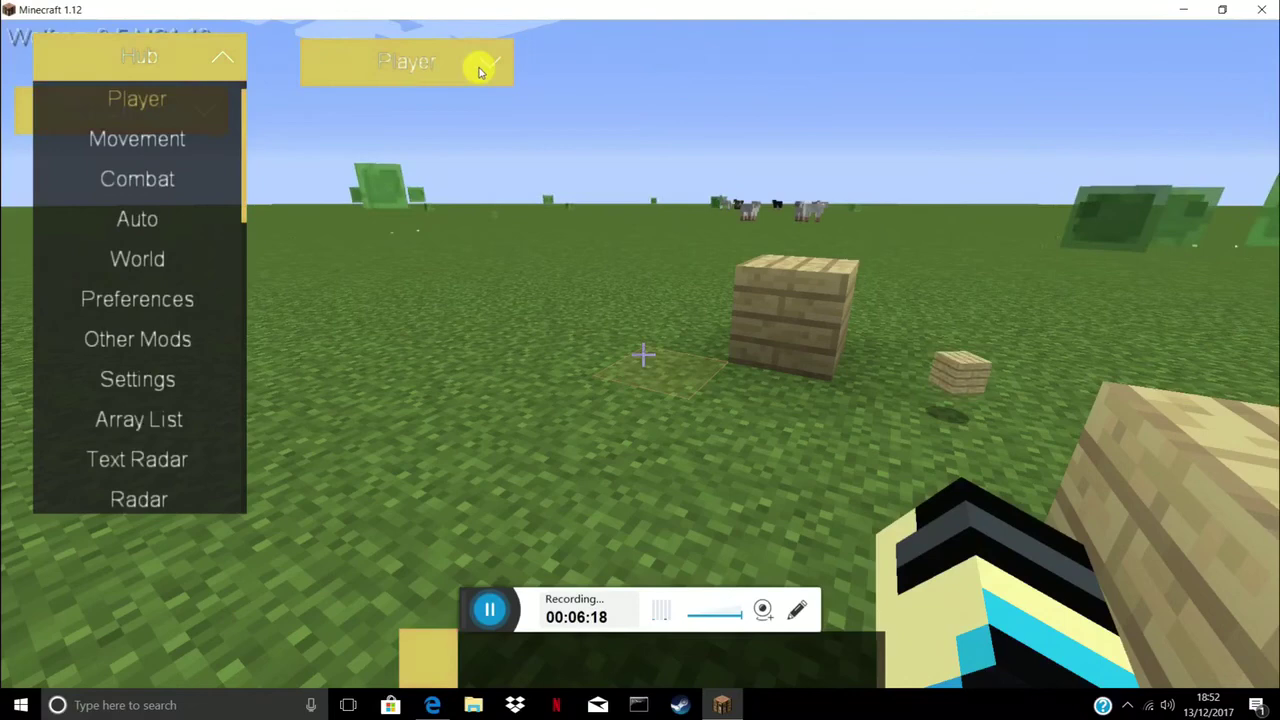
left_click(479, 72)
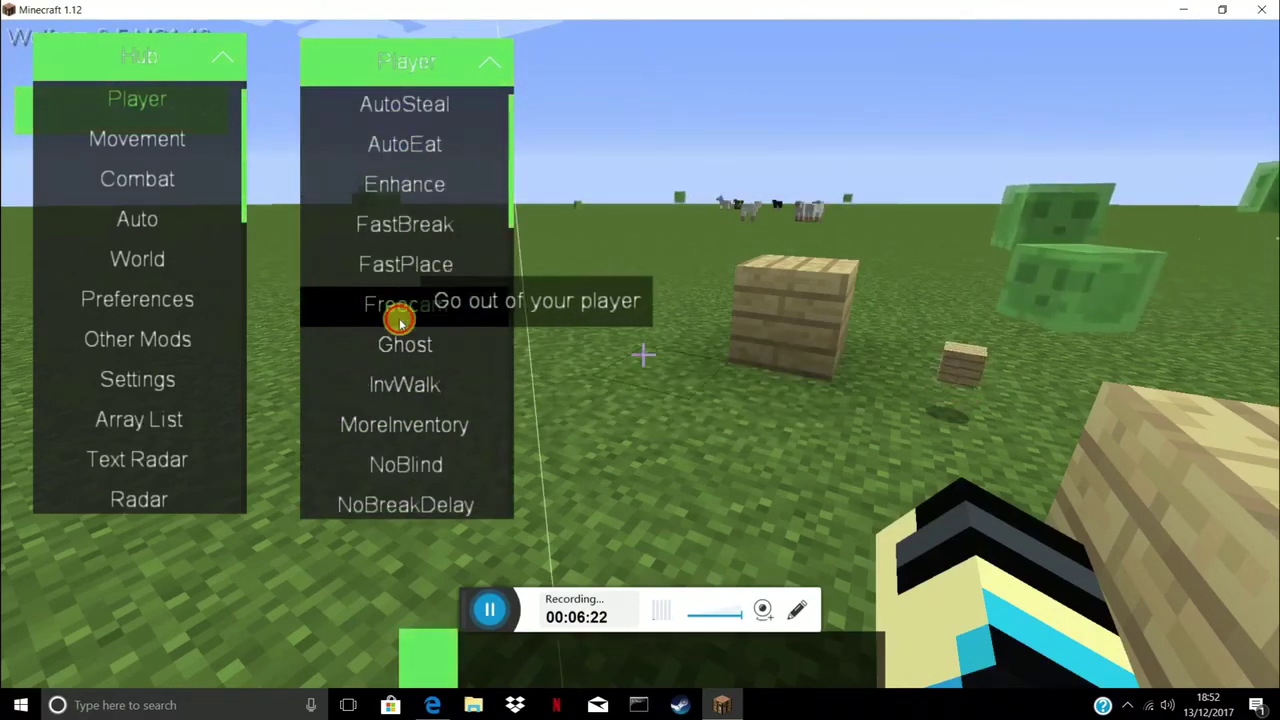
left_click(218, 60)
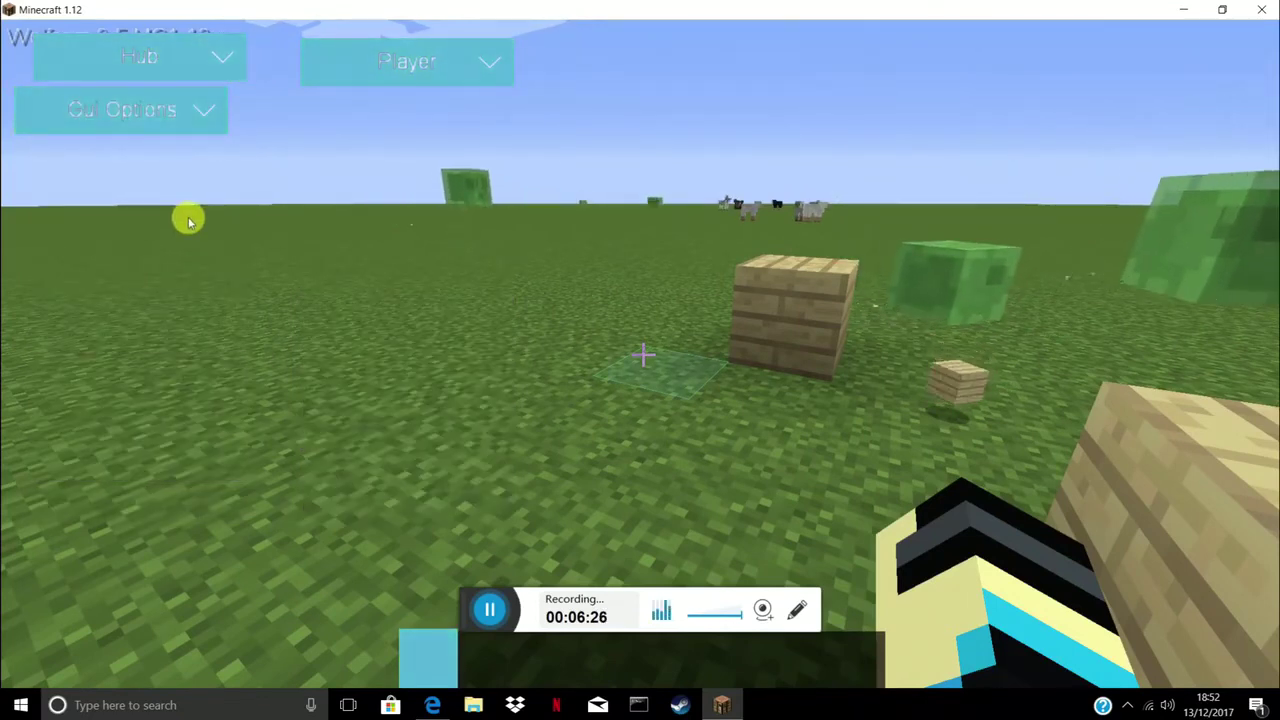
key("Escape")
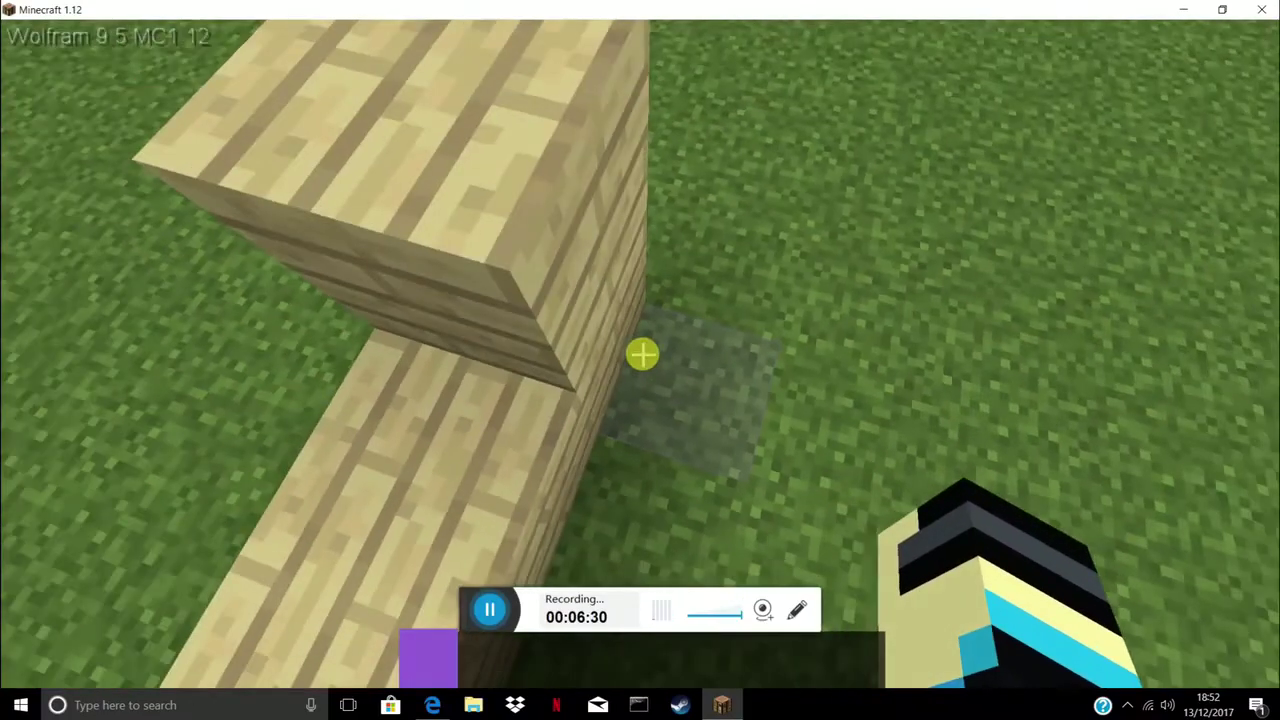
key("s")
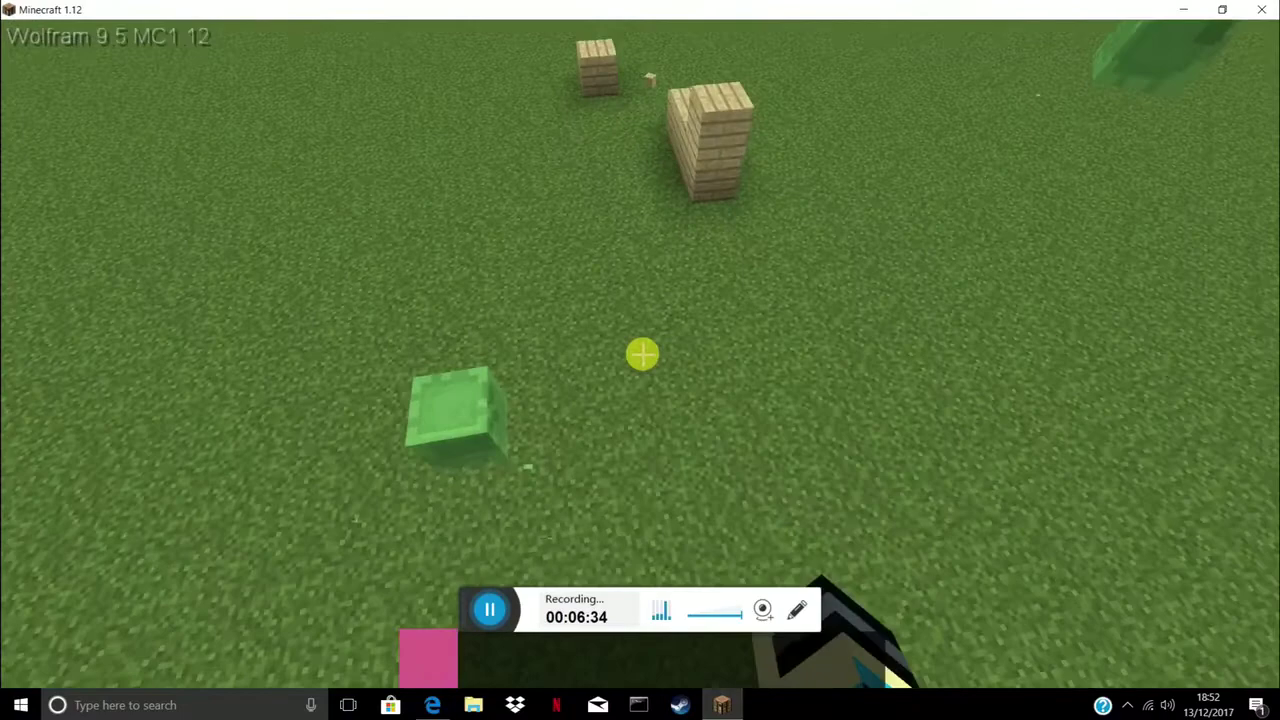
key("Escape")
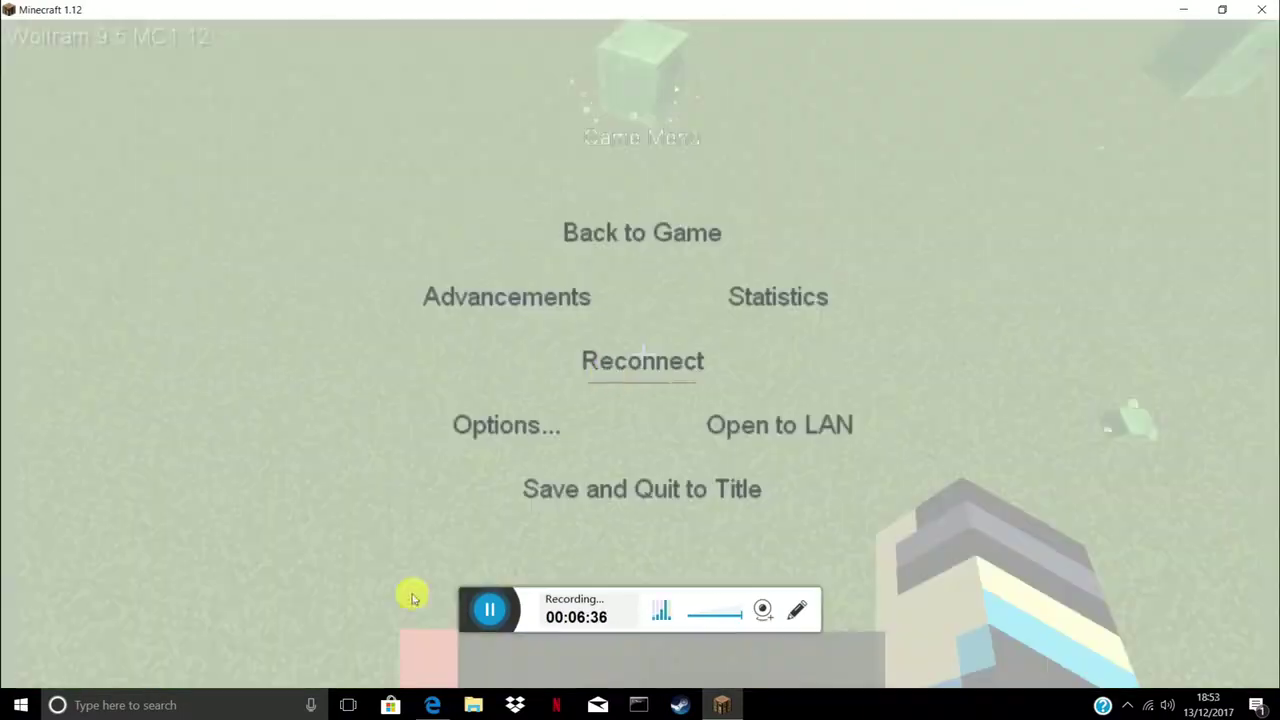
key("Escape")
key("e")
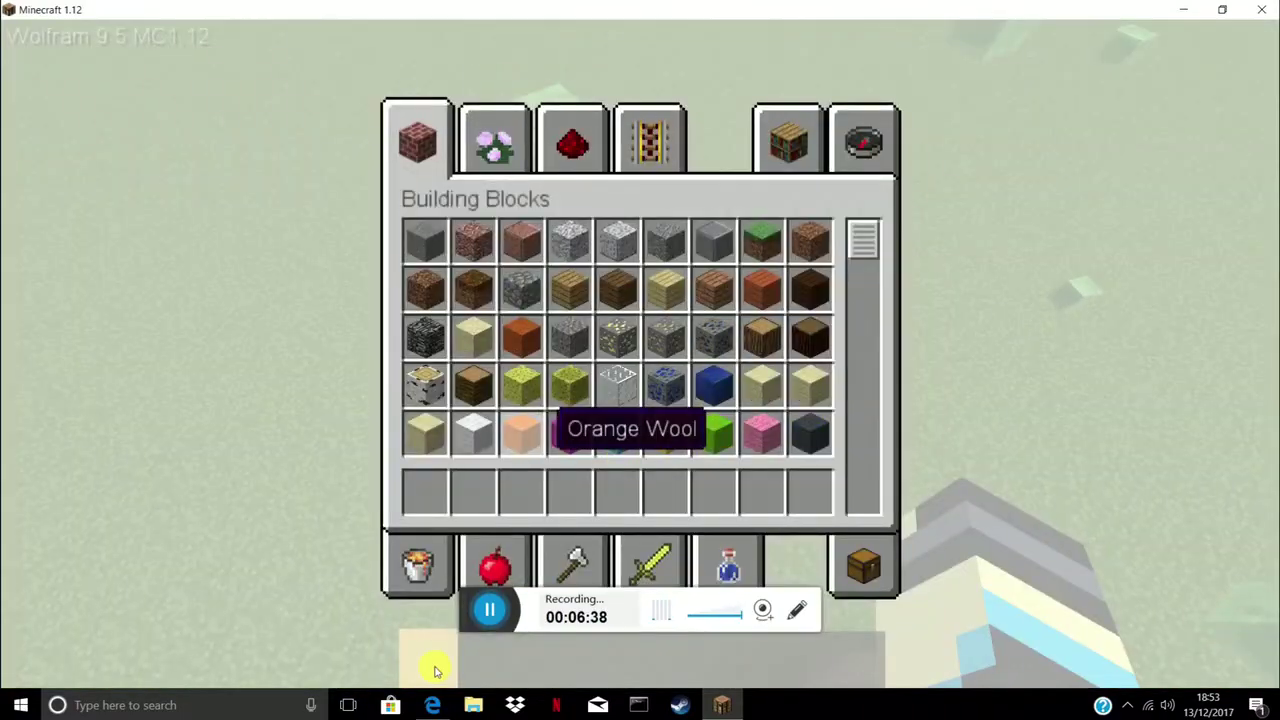
key("e")
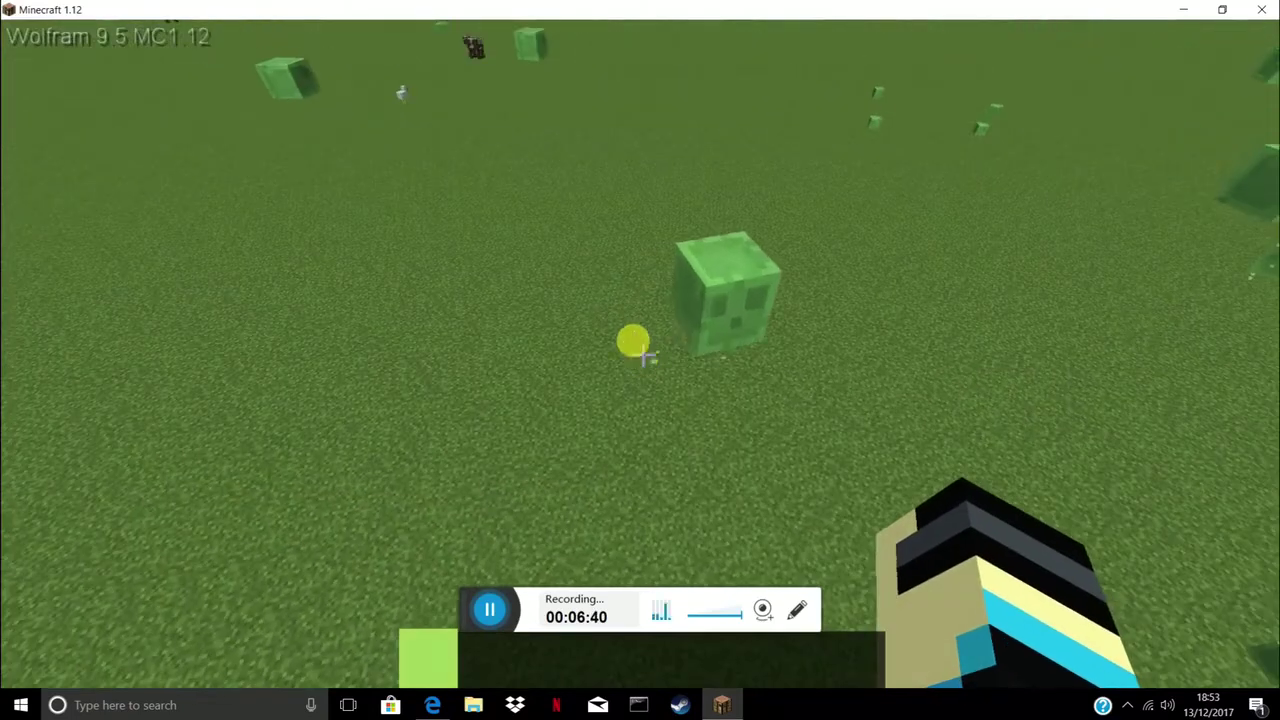
key("Shift_R")
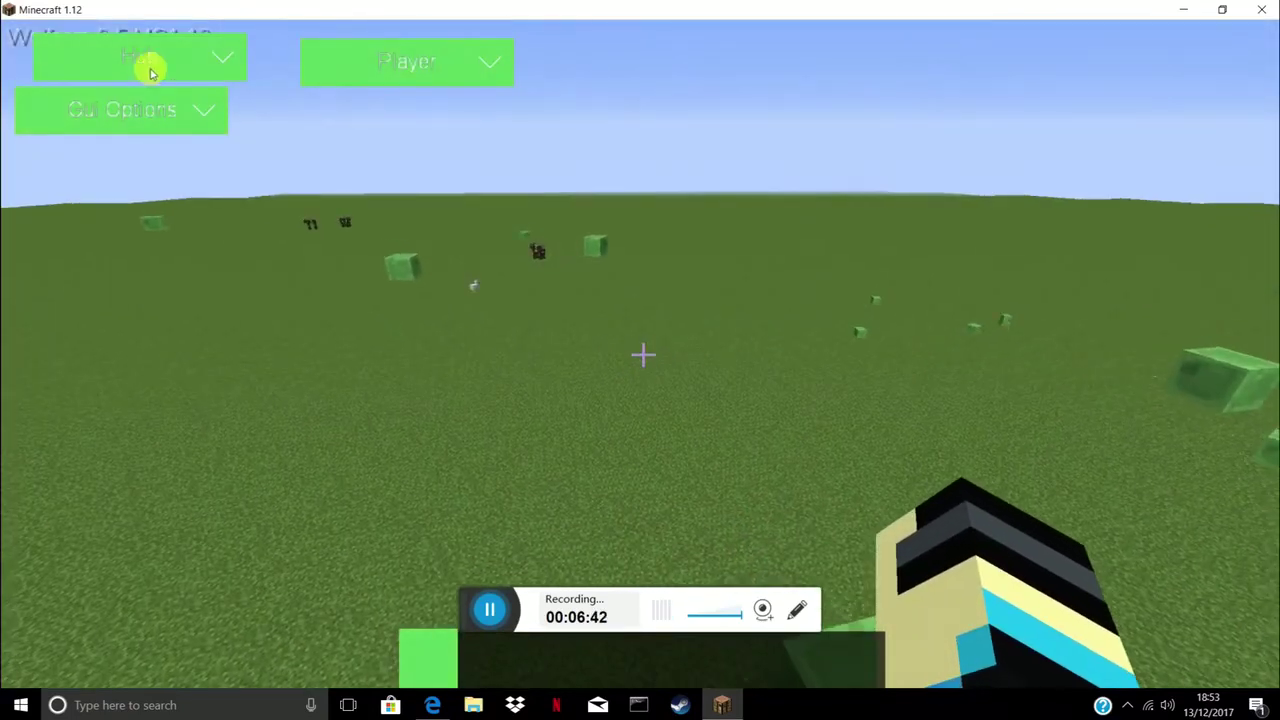
left_click(218, 69)
scroll(171, 503, "down", 5)
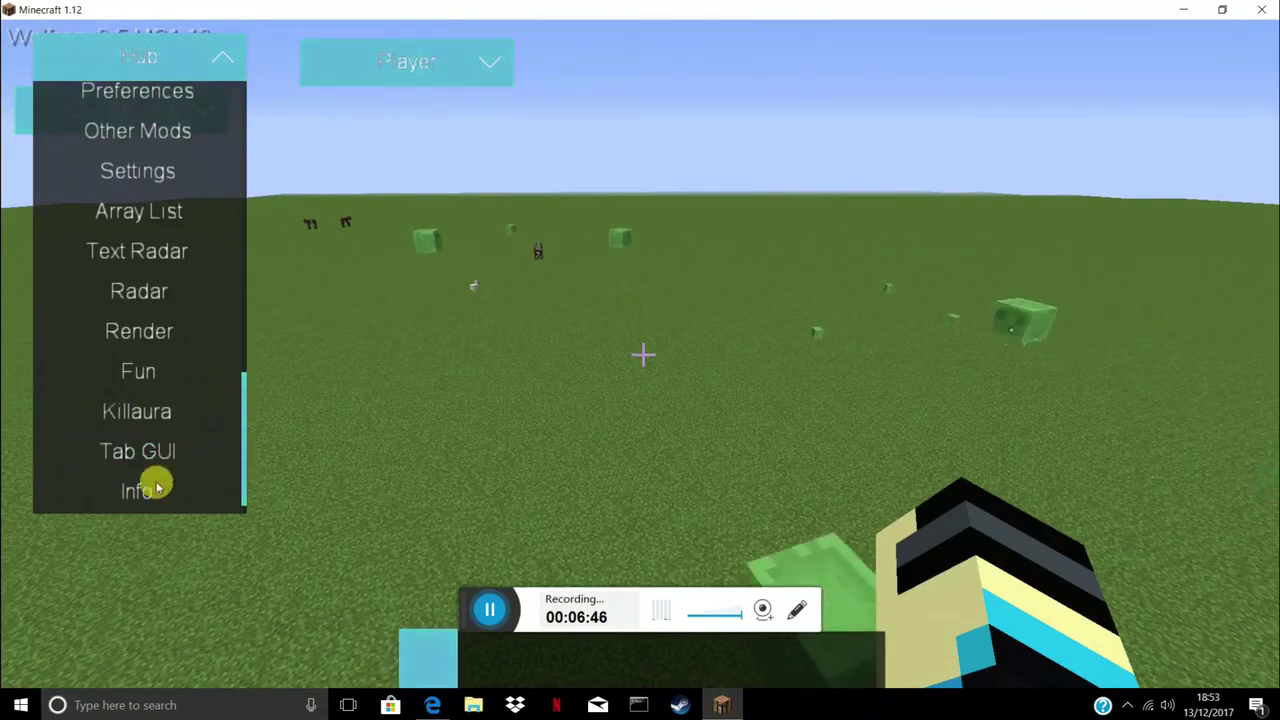
left_click(150, 500)
left_click(150, 500)
key("Escape")
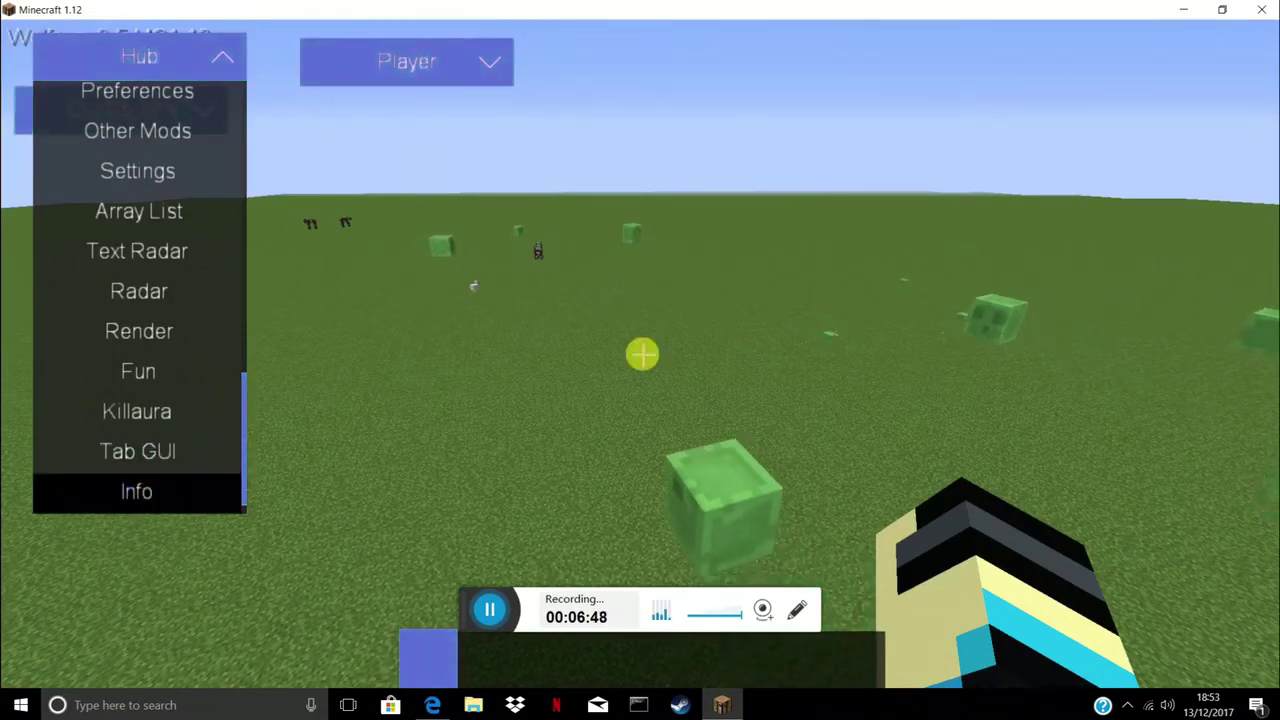
key("Escape")
key("Escape")
key("e")
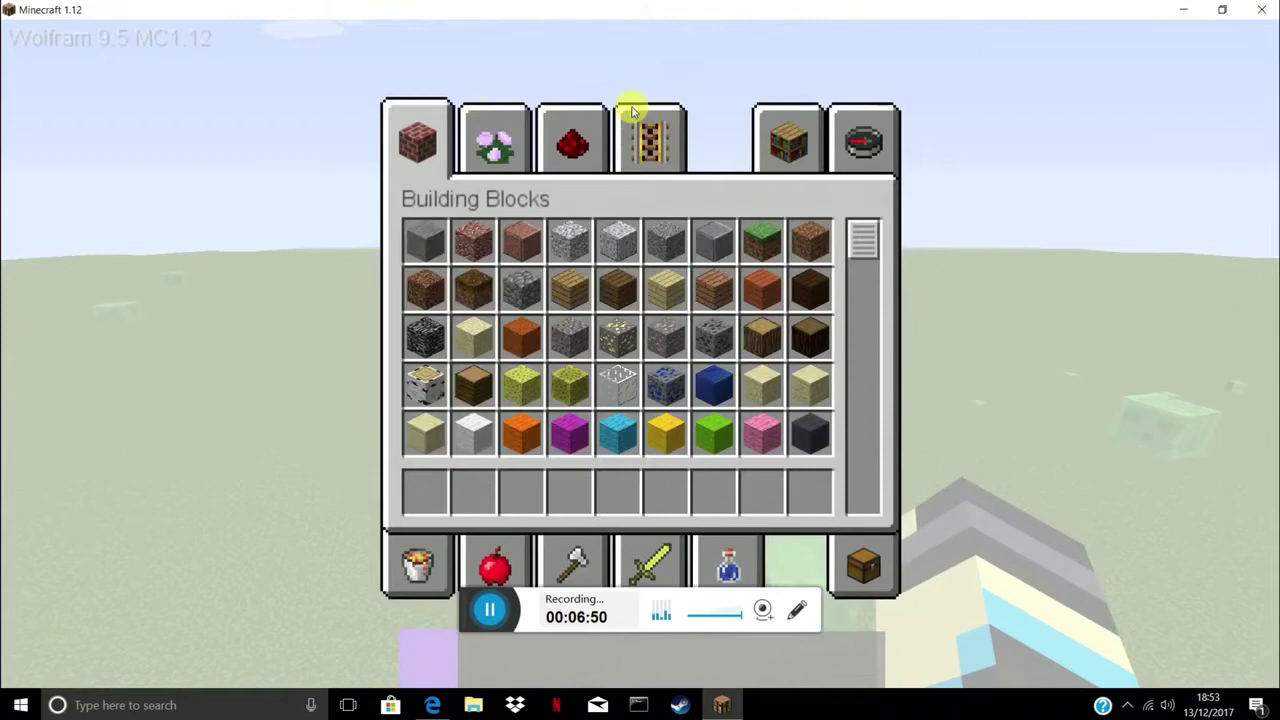
key("Escape")
key("Shift_R")
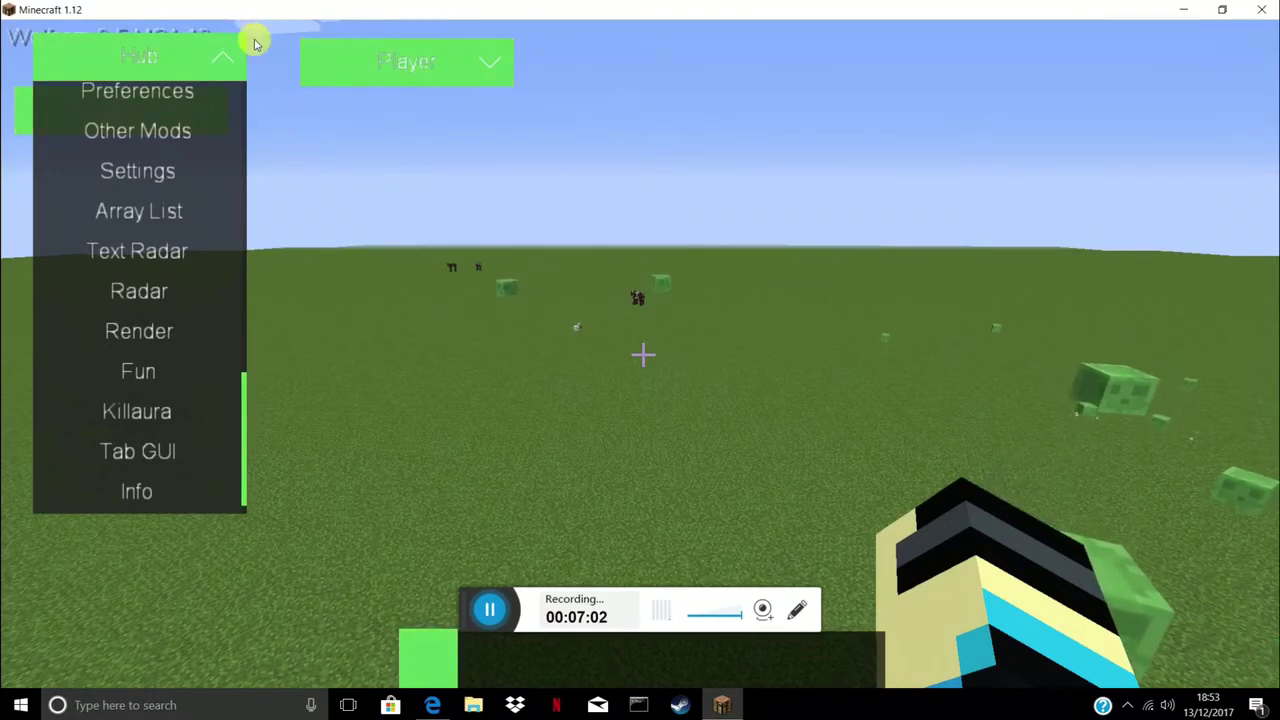
- View the Gui Options presets screen, then reopen the GUI and collapse the Preferences colour panel
left_click(225, 67)
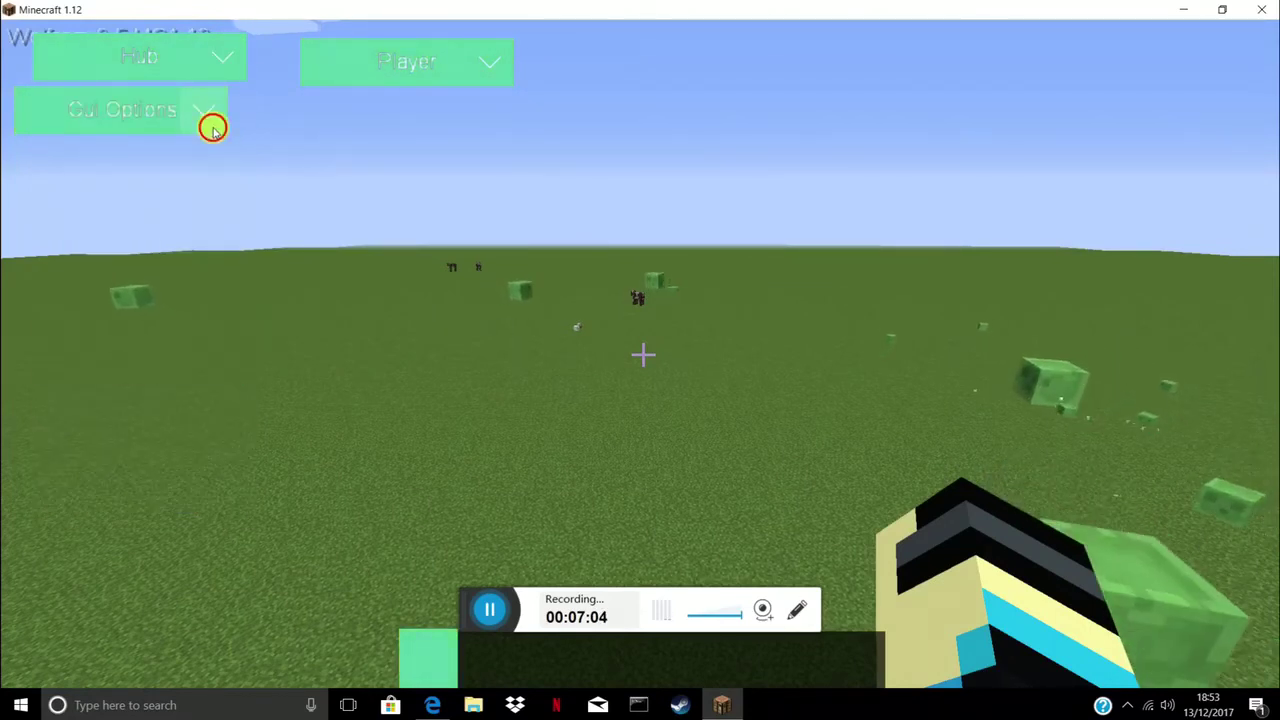
left_click(211, 124)
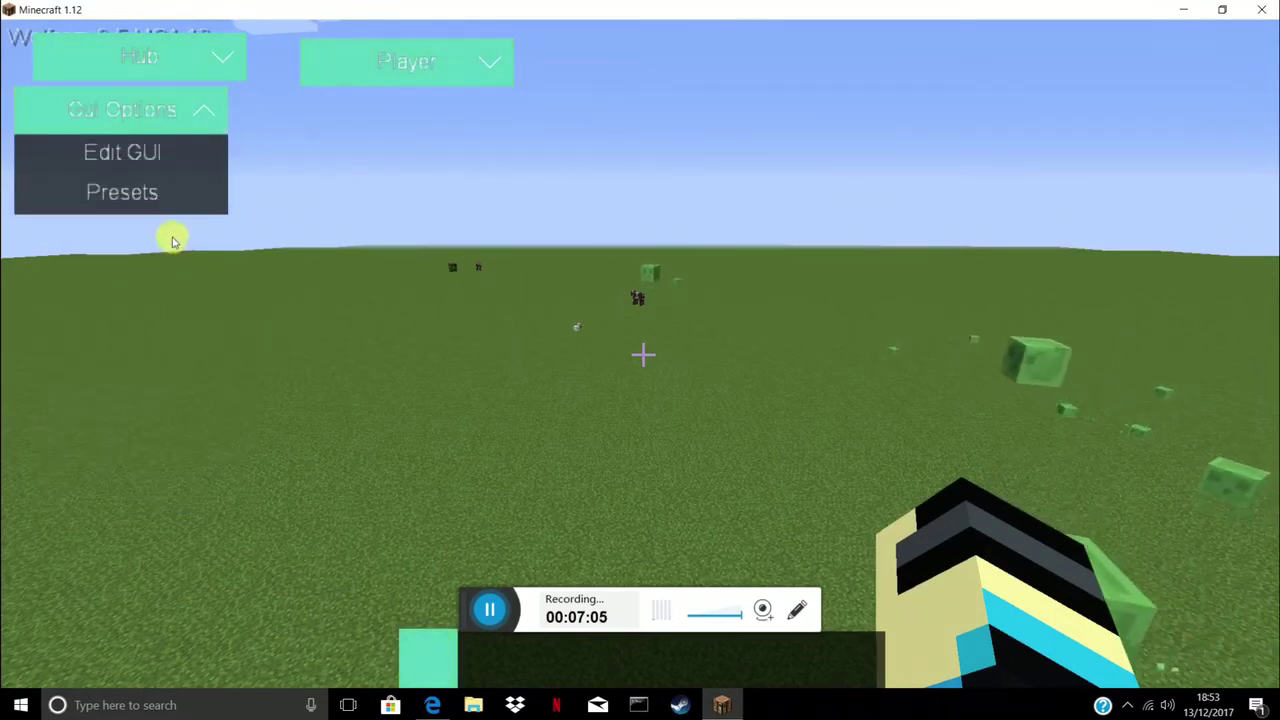
left_click(150, 193)
left_click(648, 665)
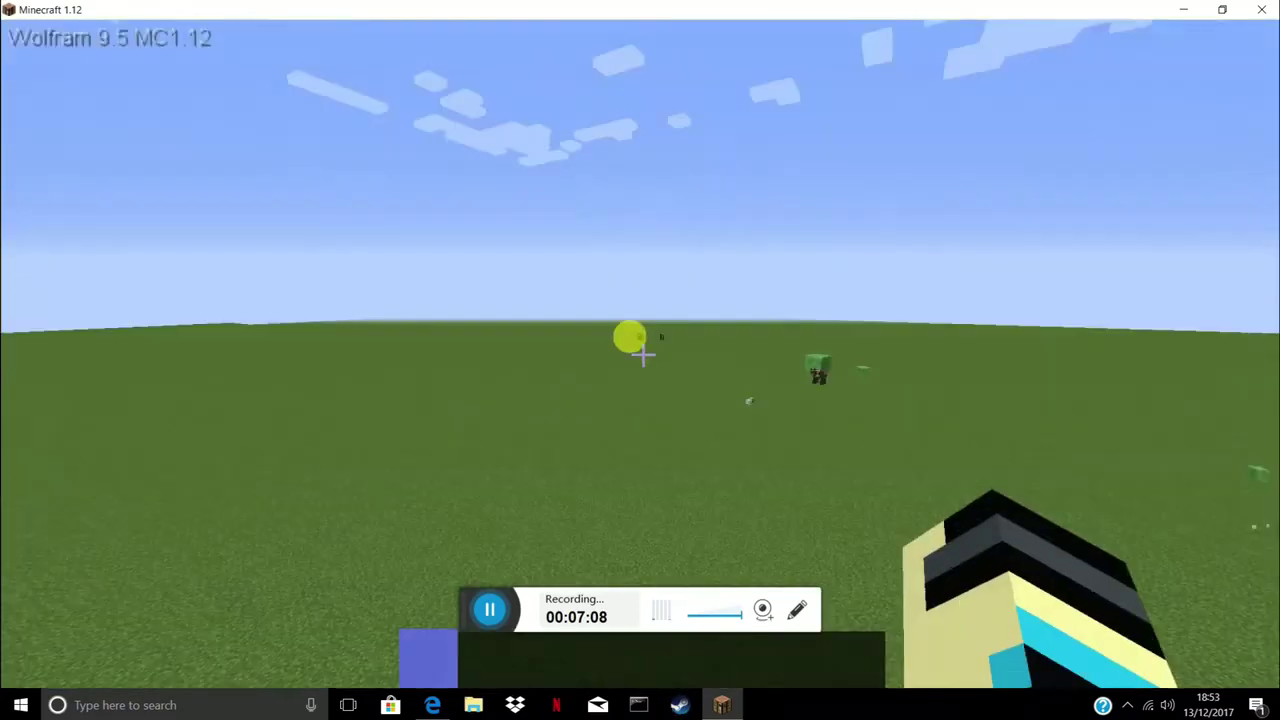
key("Shift_R")
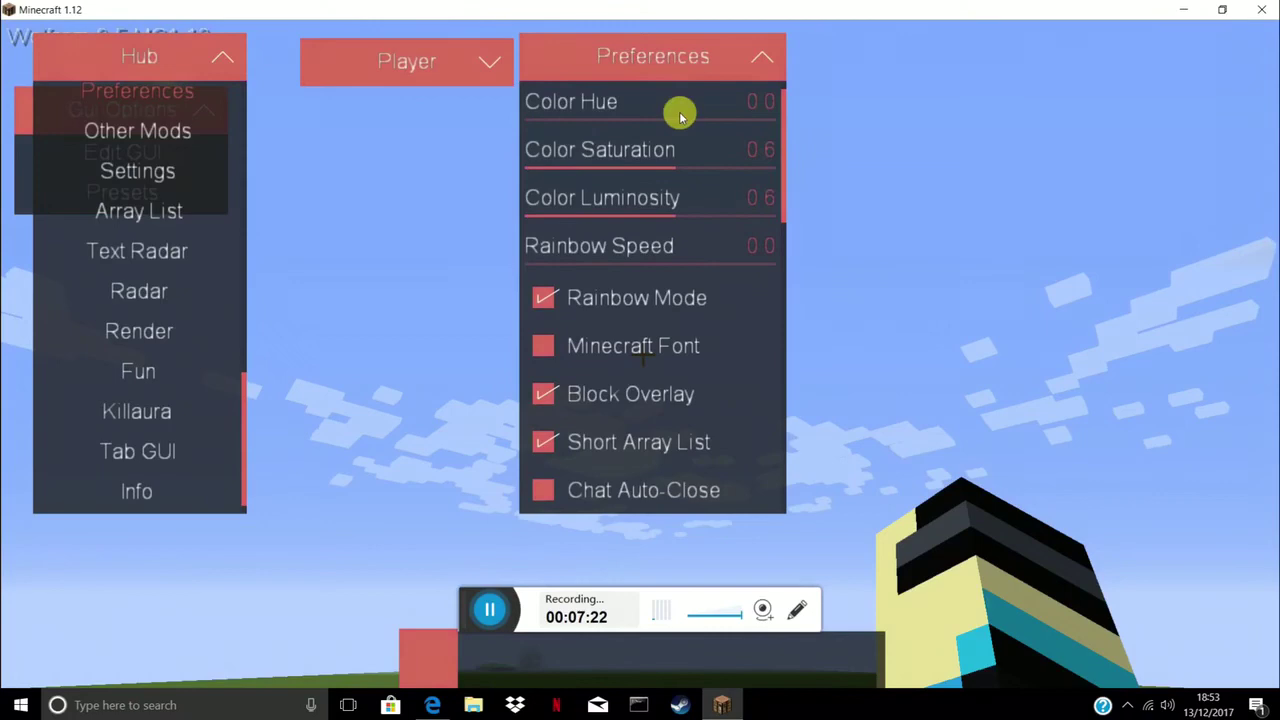
left_click(760, 57)
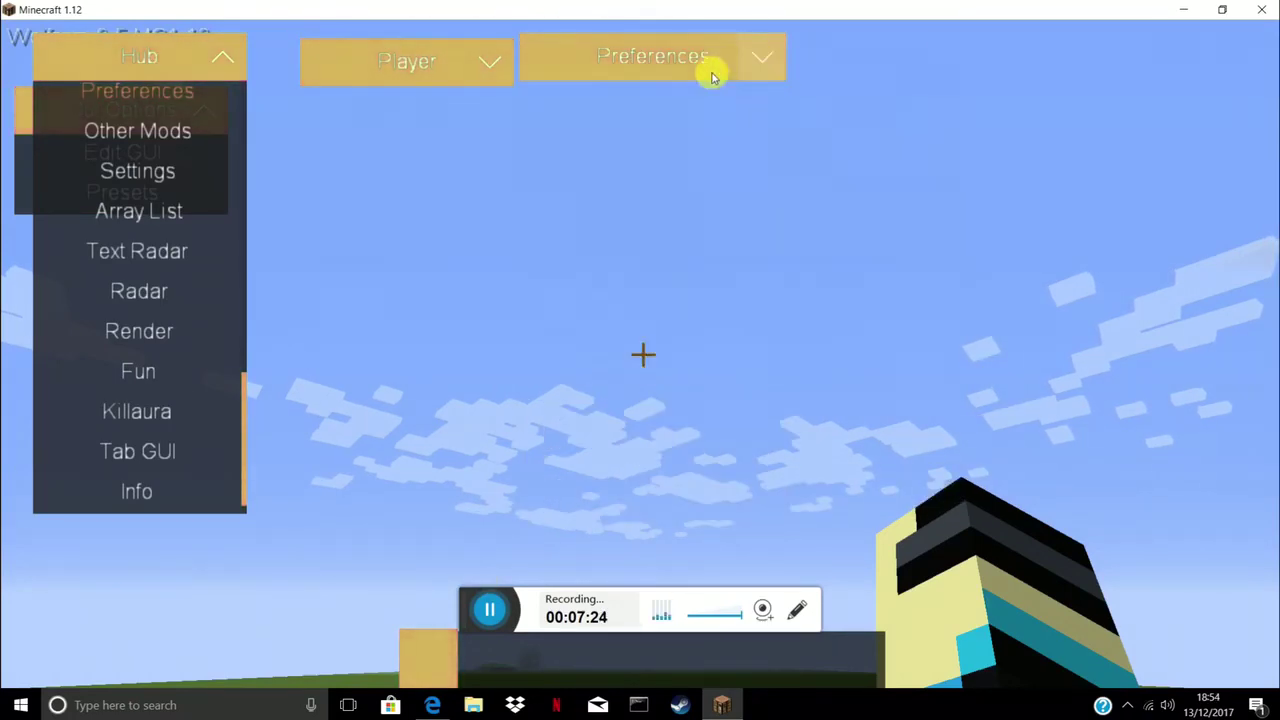
- Check the creative inventory and pause menu, then switch to third-person front view with F5
key("Escape")
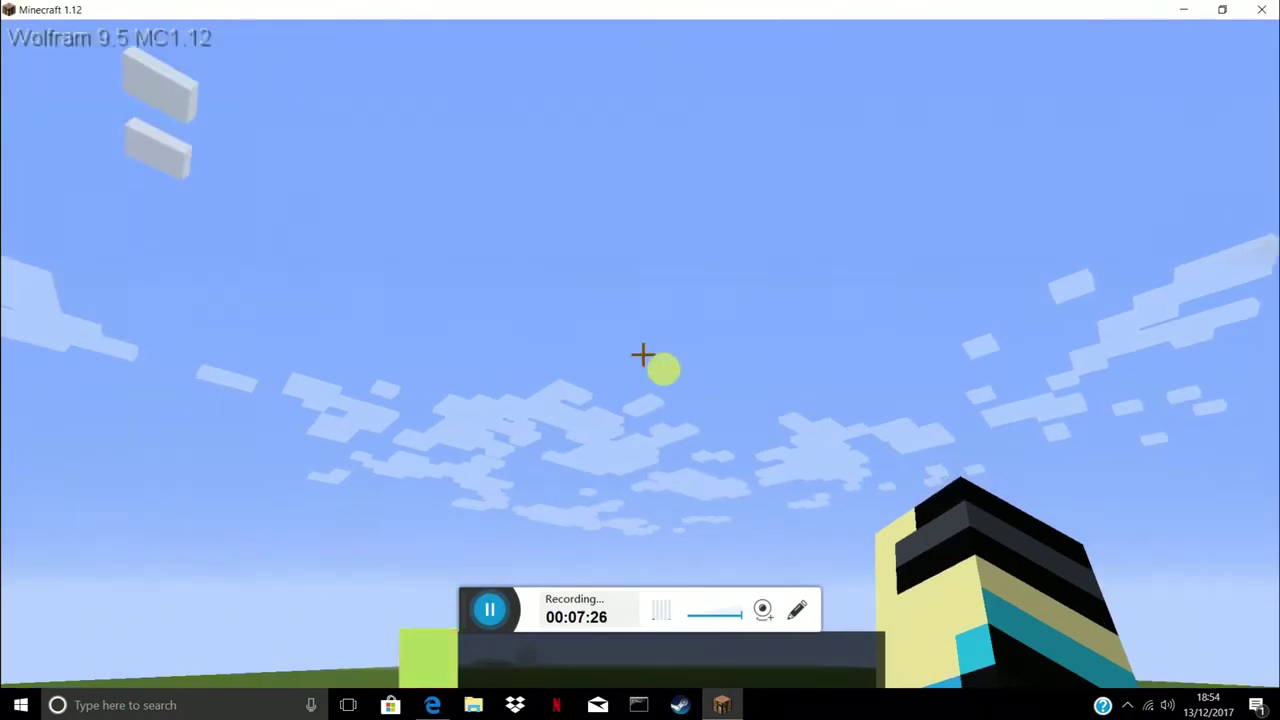
key("e")
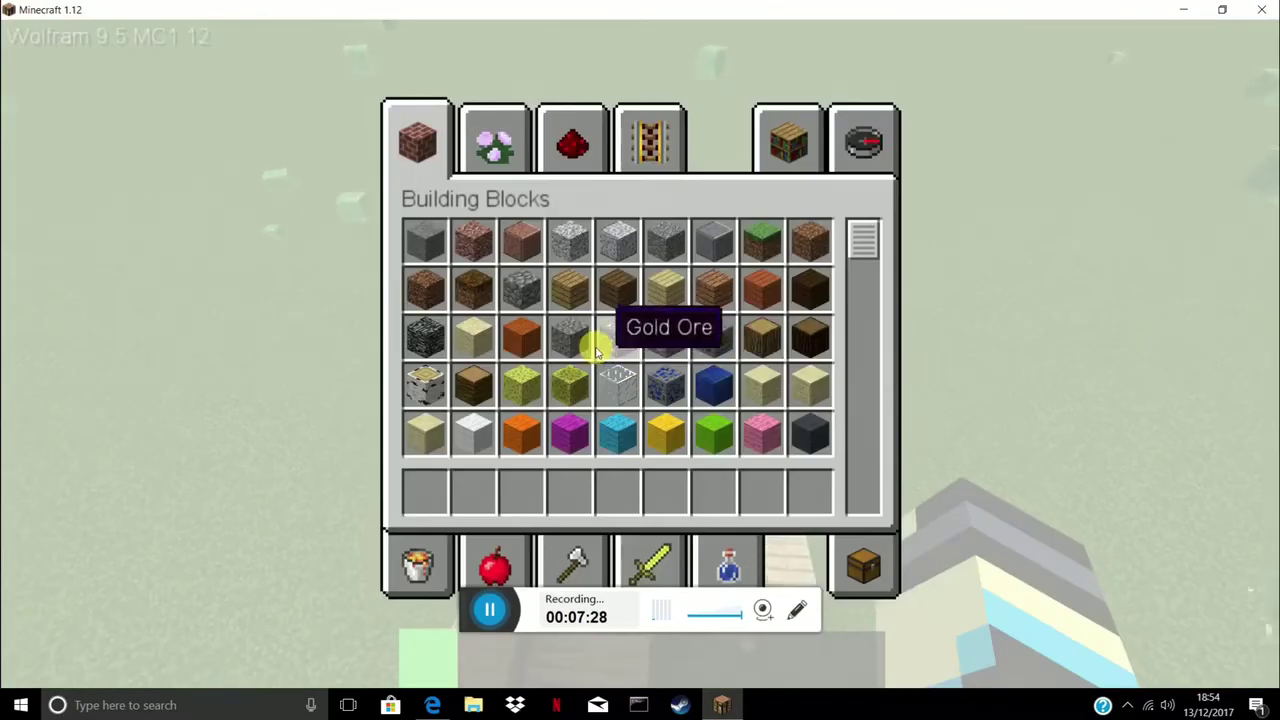
key("e")
key("Escape")
key("Escape")
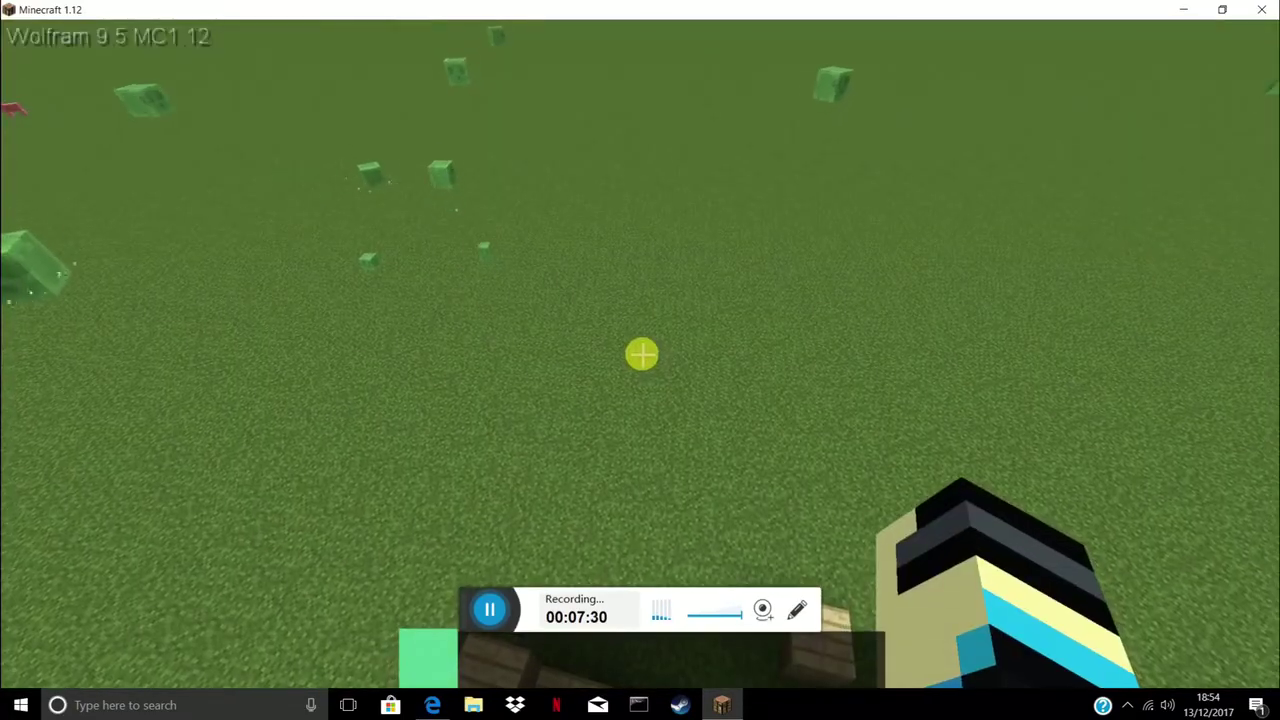
key("Shift_R")
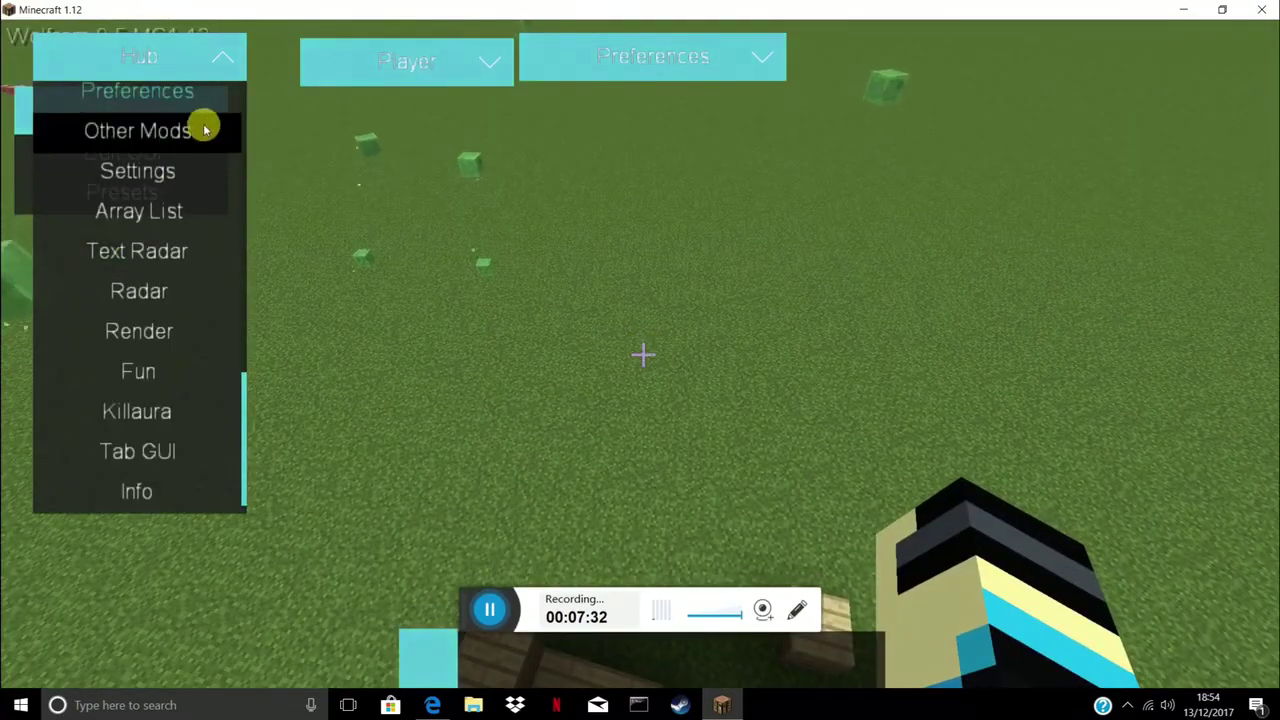
key("Escape")
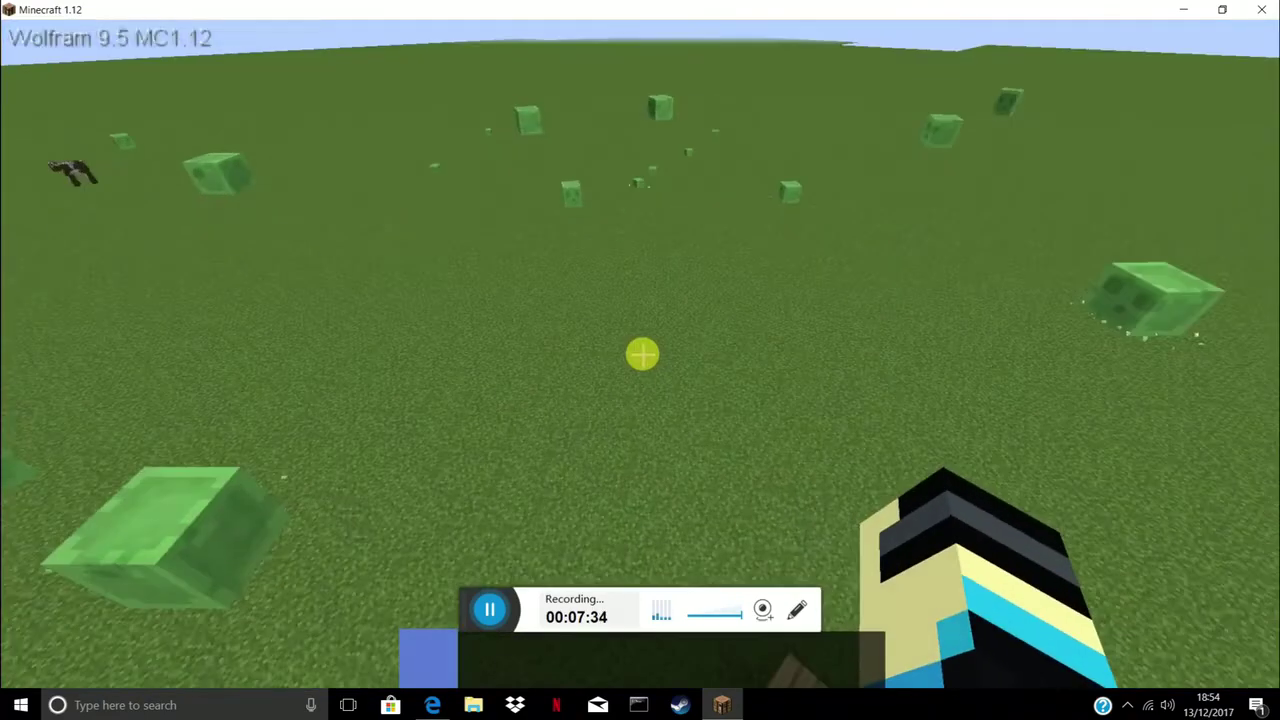
key("F5")
key("F5")
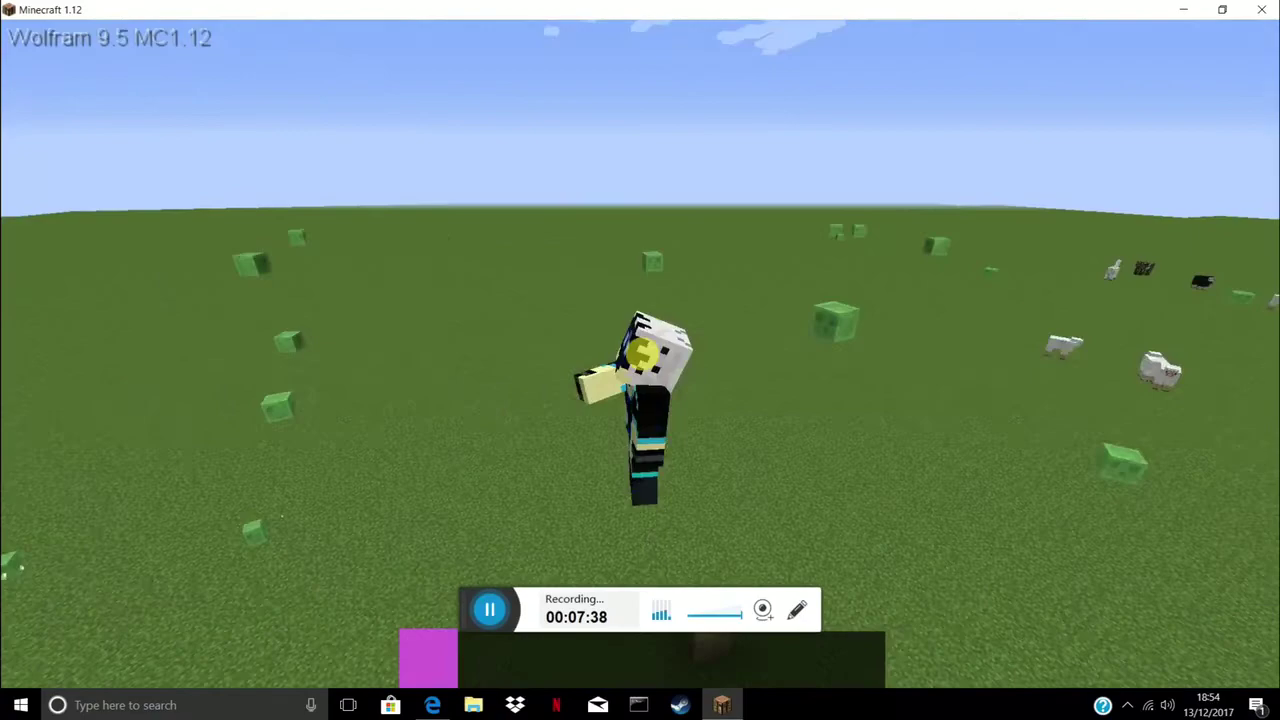
left_click(630, 380)
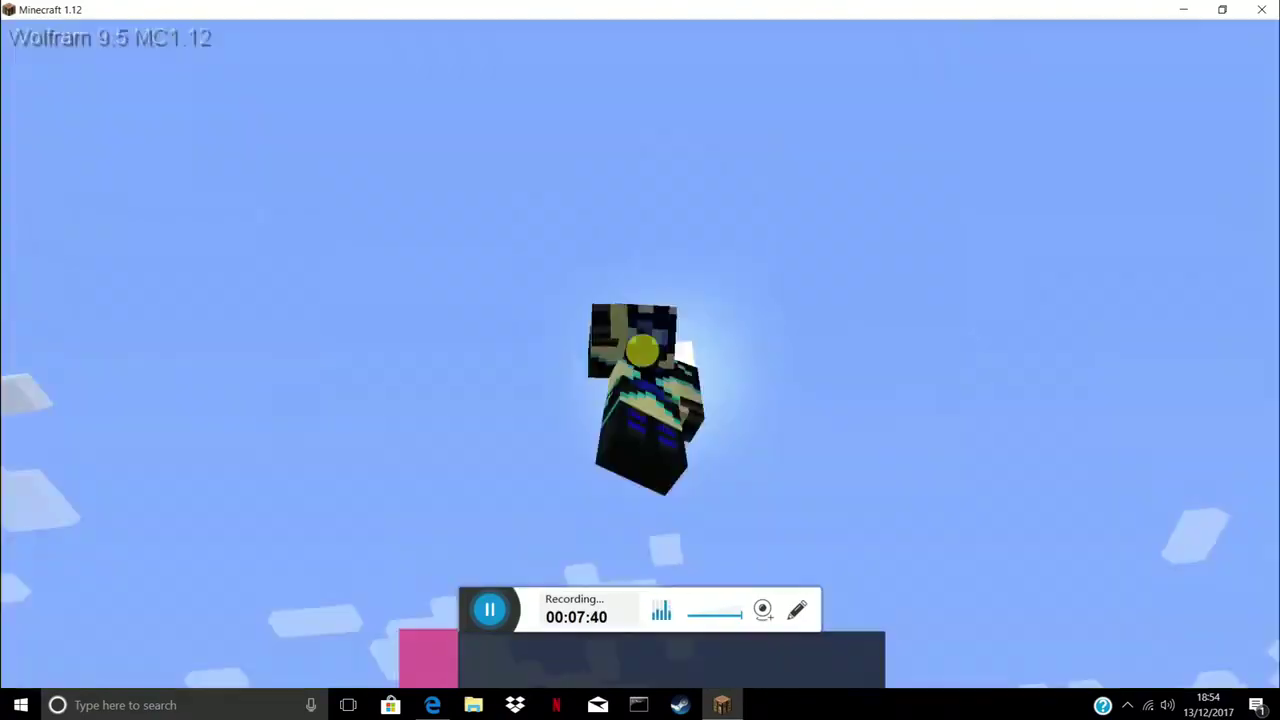